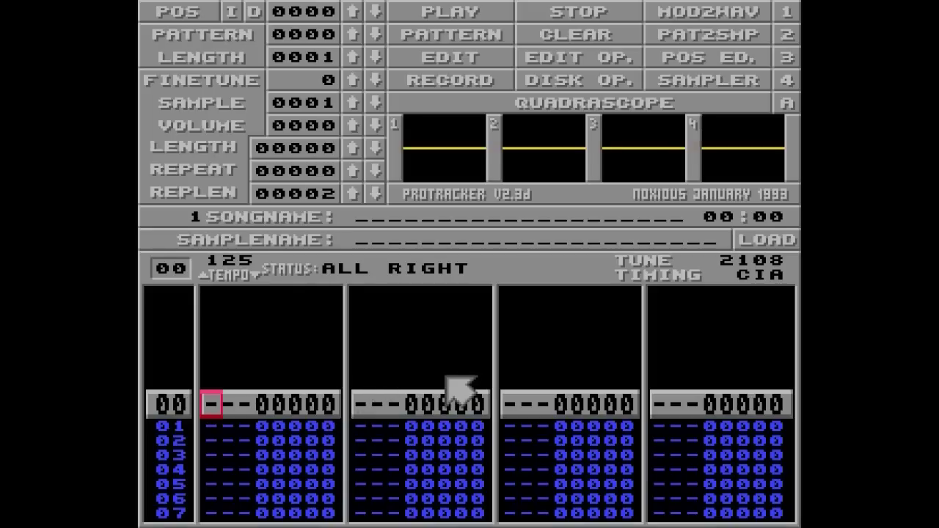
# - Load the L'AIL CABOSSE module from Disk Op and play a few seconds of it
pyautogui.click(579, 81)
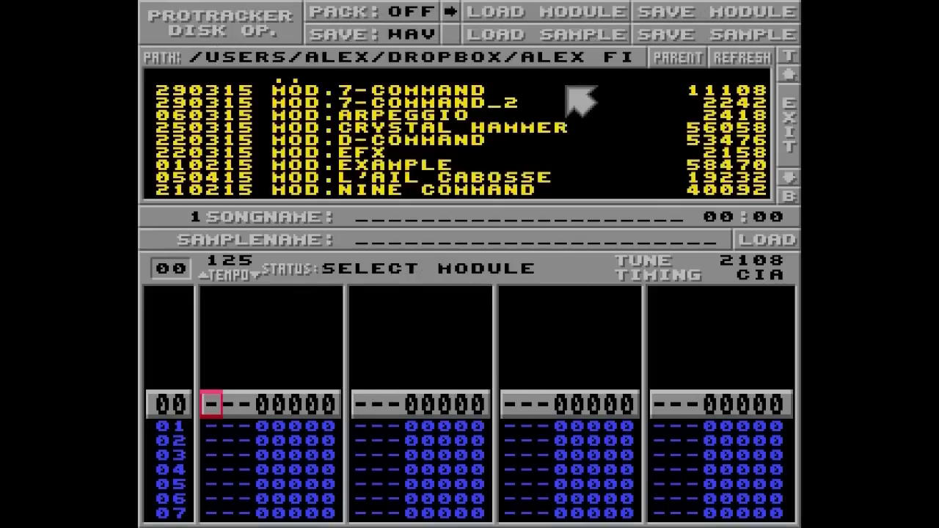
pyautogui.click(463, 176)
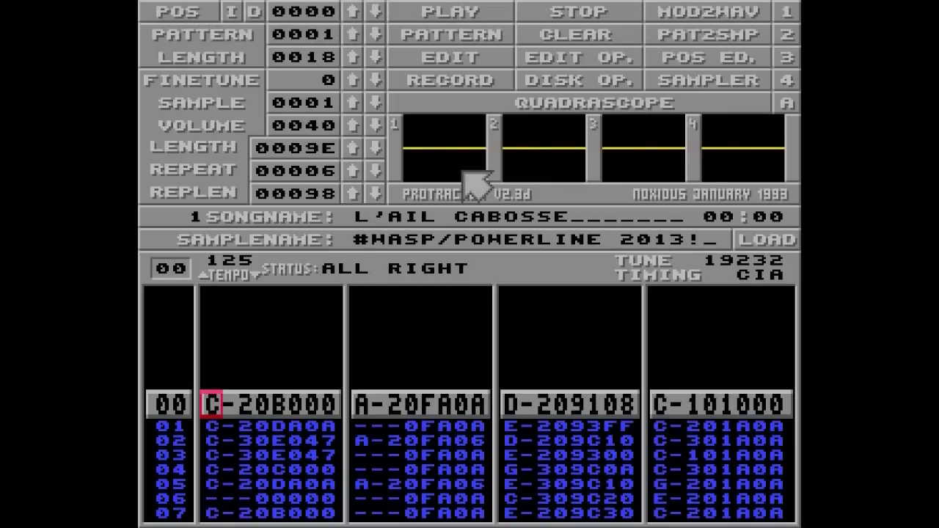
pyautogui.press('Alt_R')
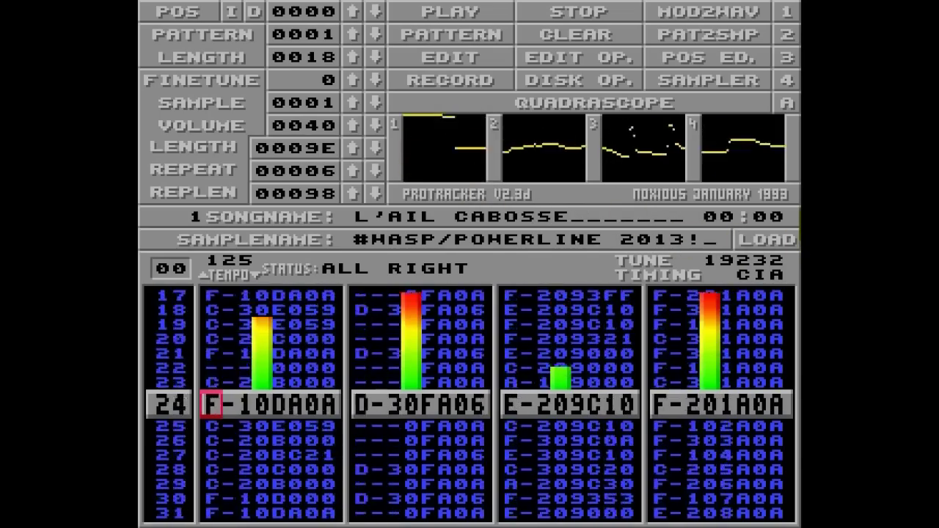
pyautogui.press('space')
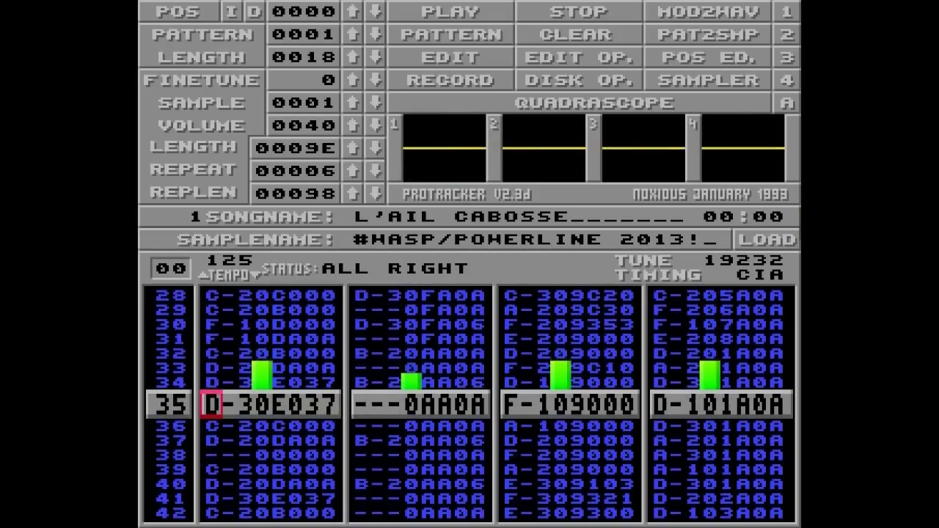
pyautogui.press('Up')
pyautogui.press('Up')
pyautogui.press('Up')
pyautogui.press('Up')
pyautogui.press('Up')
pyautogui.press('Up')
pyautogui.press('Up')
pyautogui.press('Up')
pyautogui.press('Up')
pyautogui.press('Up')
pyautogui.press('Up')
pyautogui.press('Up')
pyautogui.press('Up')
pyautogui.press('Up')
pyautogui.press('Up')
pyautogui.press('Up')
pyautogui.press('Up')
pyautogui.press('Up')
pyautogui.press('Up')
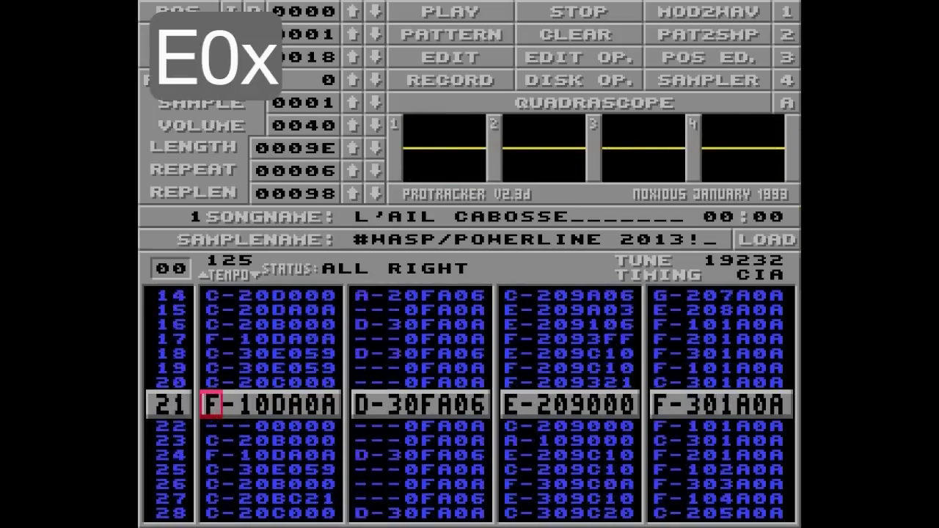
# - Play the L'AIL CABOSSE pattern, stopping at row 32, then bring up the Clear prompt
pyautogui.press('Right')
pyautogui.press('Right')
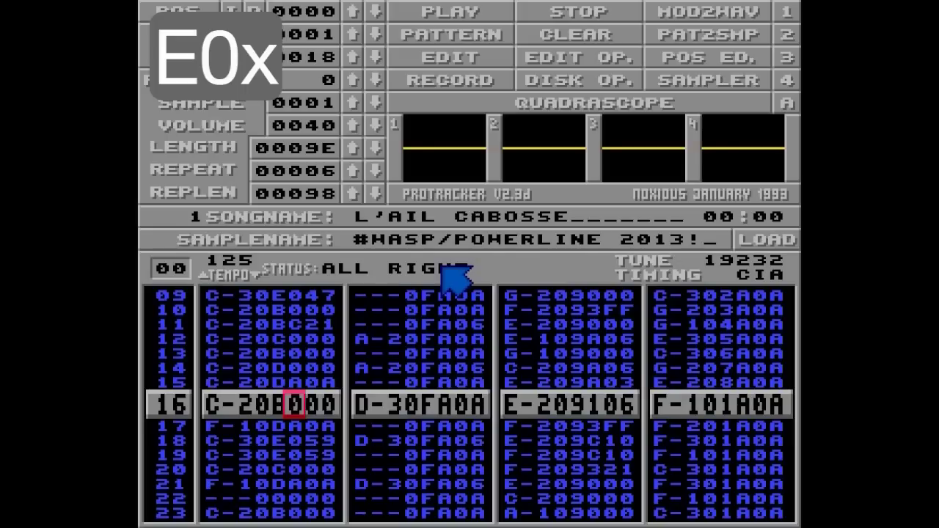
pyautogui.press('Down')
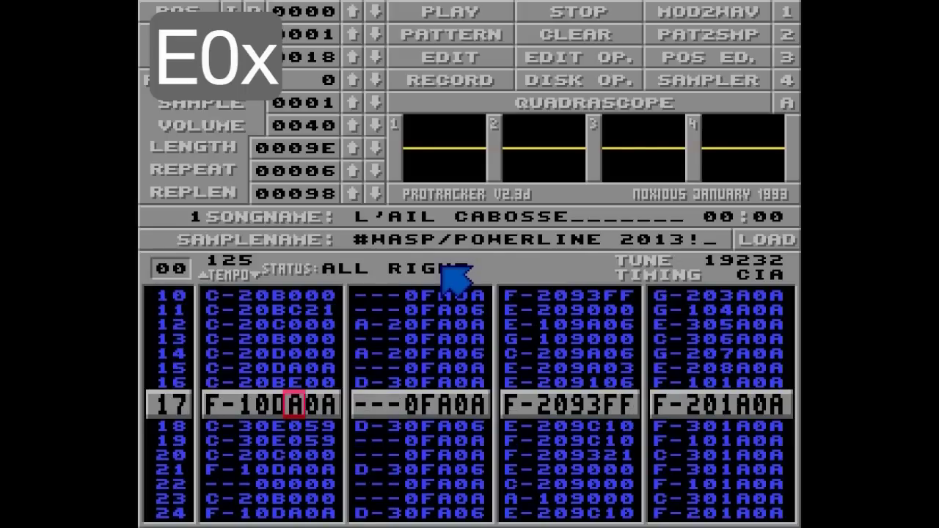
pyautogui.press('Control_R')
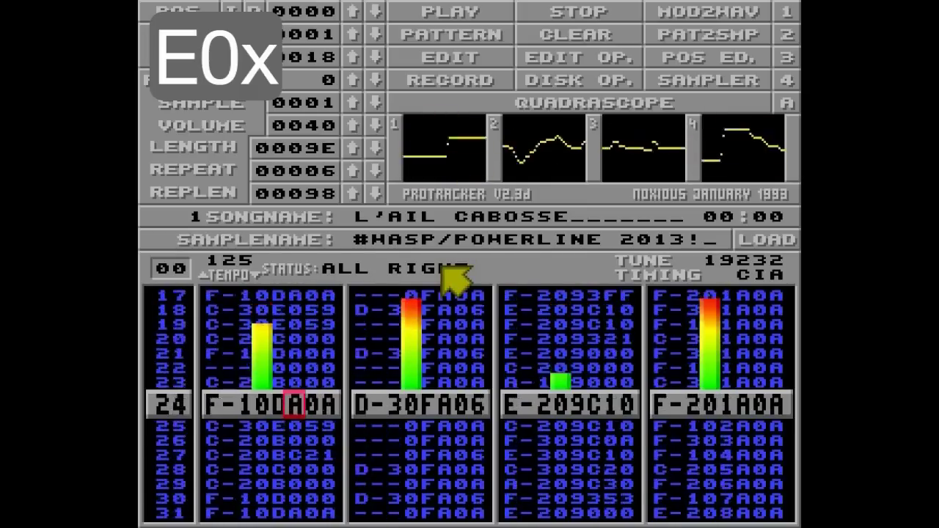
pyautogui.press('space')
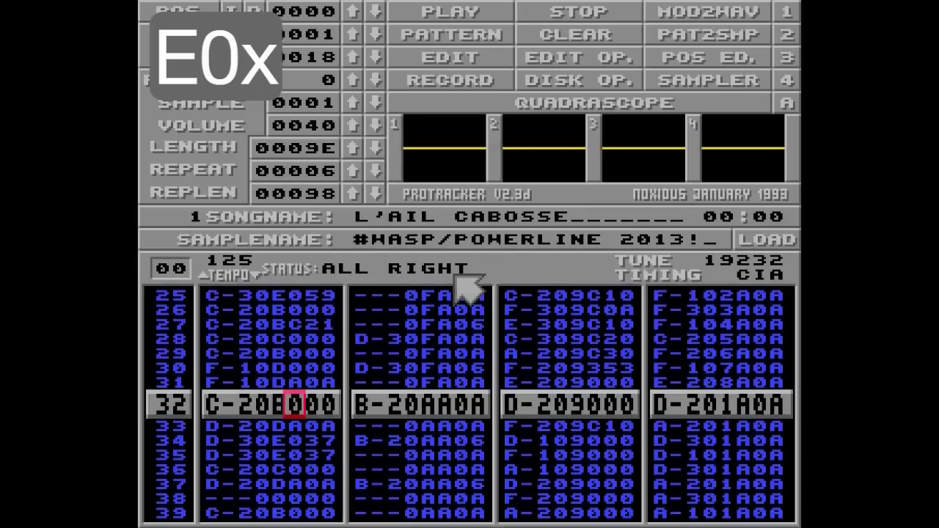
pyautogui.click(547, 31)
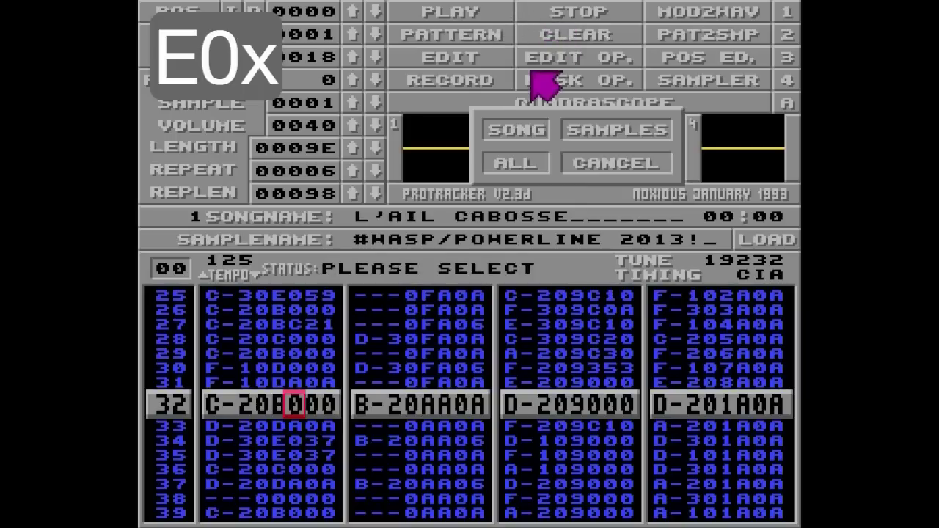
# - Clear only the song, keeping the samples, and select sample 0D
pyautogui.click(517, 130)
pyautogui.press('KP_Add')
pyautogui.press('KP_Add')
pyautogui.press('KP_Add')
pyautogui.press('KP_Add')
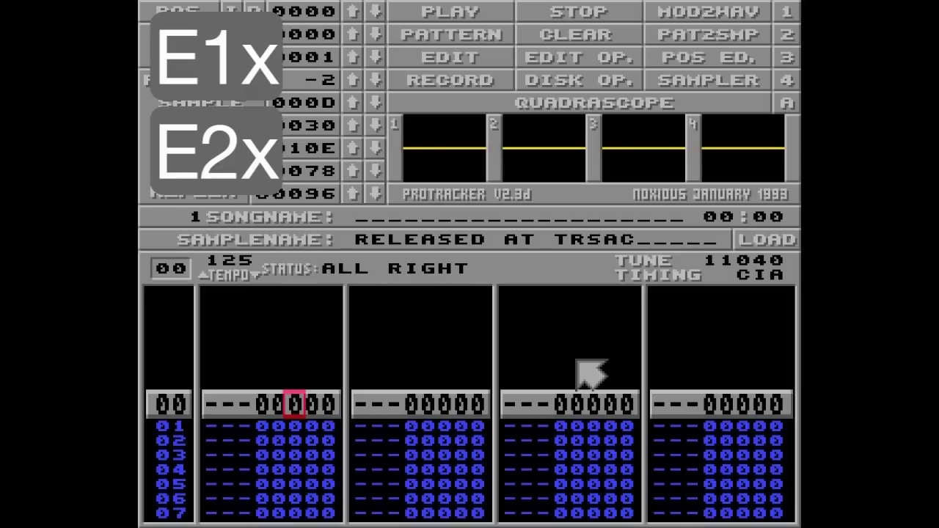
# - Enter a sample-0D C-2 in channel 2 with E13 and E10 fine-slide effects, and play it
pyautogui.press('Right')
pyautogui.press('Right')
pyautogui.press('space')
pyautogui.press('q')
pyautogui.press('Right')
pyautogui.press('Right')
pyautogui.press('Right')
pyautogui.press('e')
pyautogui.press('e')
pyautogui.press('e')
pyautogui.press('e')
pyautogui.press('e')
pyautogui.press('e')
pyautogui.press('e')
pyautogui.press('e')
pyautogui.press('e')
pyautogui.press('e')
pyautogui.press('e')
pyautogui.press('e')
pyautogui.press('e')
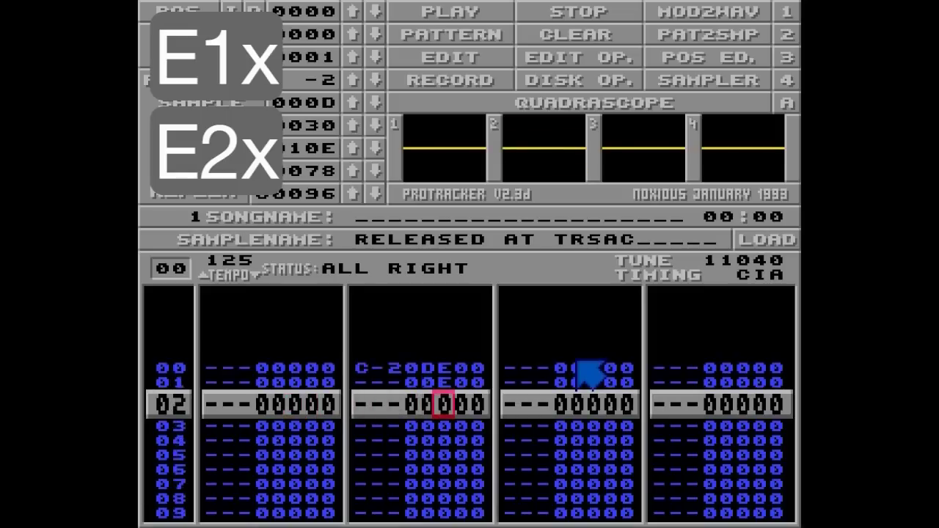
pyautogui.press('Up')
pyautogui.press('Up')
pyautogui.press('Up')
pyautogui.press('Up')
pyautogui.press('Up')
pyautogui.press('Up')
pyautogui.press('Up')
pyautogui.press('Up')
pyautogui.press('Up')
pyautogui.press('Up')
pyautogui.press('Up')
pyautogui.press('Up')
pyautogui.press('Right')
pyautogui.press('1')
pyautogui.press('1')
pyautogui.press('1')
pyautogui.press('1')
pyautogui.press('1')
pyautogui.press('1')
pyautogui.press('1')
pyautogui.press('1')
pyautogui.press('1')
pyautogui.press('1')
pyautogui.press('1')
pyautogui.press('1')
pyautogui.press('1')
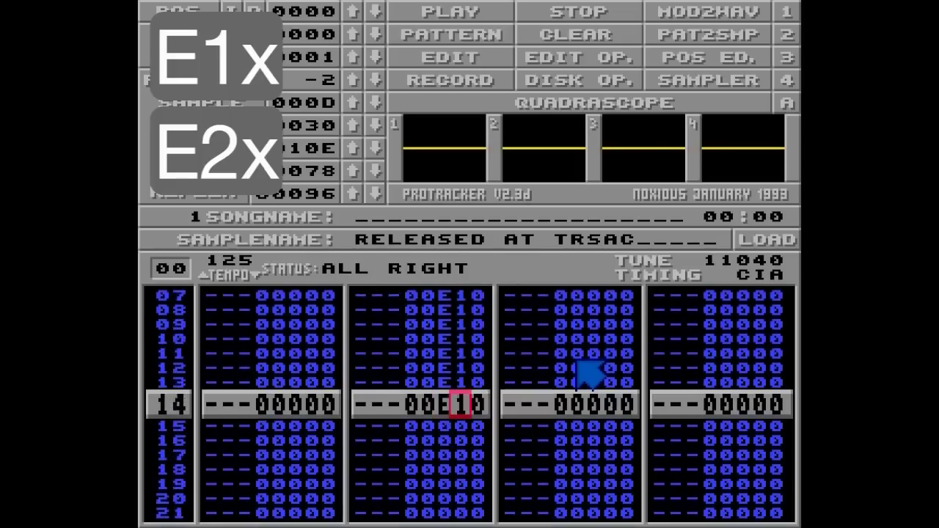
pyautogui.press('Up')
pyautogui.press('Up')
pyautogui.press('Up')
pyautogui.press('Up')
pyautogui.press('Up')
pyautogui.press('Up')
pyautogui.press('Up')
pyautogui.press('Up')
pyautogui.press('Up')
pyautogui.press('Up')
pyautogui.press('Up')
pyautogui.press('Up')
pyautogui.press('Up')
pyautogui.press('Up')
pyautogui.press('Right')
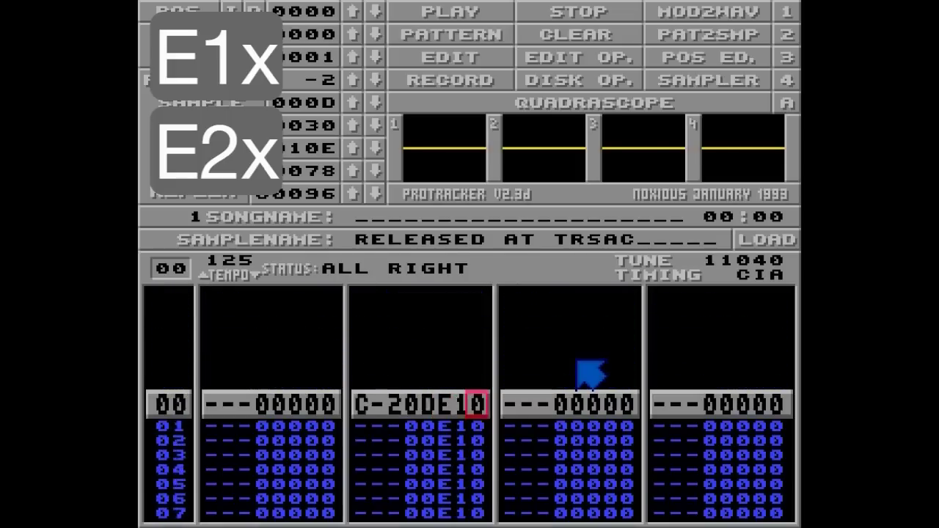
pyautogui.press('3')
pyautogui.press('3')
pyautogui.press('3')
pyautogui.press('3')
pyautogui.press('3')
pyautogui.press('3')
pyautogui.press('3')
pyautogui.press('3')
pyautogui.press('3')
pyautogui.press('3')
pyautogui.press('3')
pyautogui.press('3')
pyautogui.press('3')
pyautogui.press('3')
pyautogui.press('3')
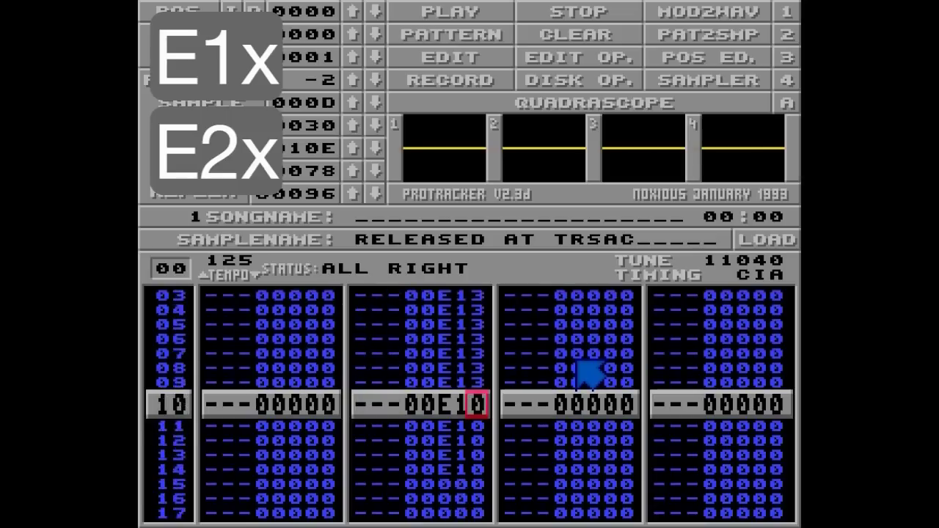
pyautogui.press('Control_R')
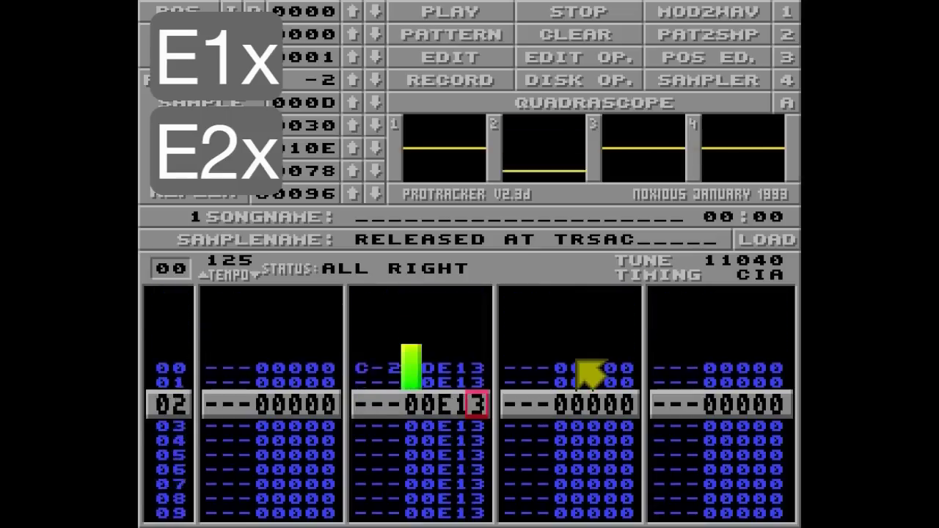
pyautogui.press('space')
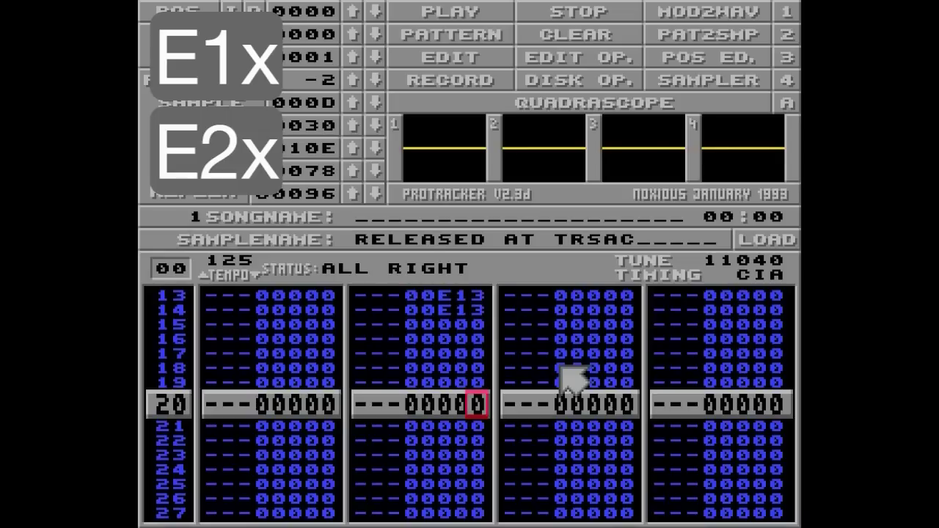
# - Cut the E13 effects from rows 01–06 and change row 00's effect to E11
pyautogui.hotkey('ctrl', 'b')
pyautogui.press('Up')
pyautogui.press('Up')
pyautogui.press('Up')
pyautogui.press('Up')
pyautogui.press('Up')
pyautogui.press('Up')
pyautogui.press('Up')
pyautogui.press('Up')
pyautogui.press('Up')
pyautogui.press('Up')
pyautogui.press('Up')
pyautogui.press('Up')
pyautogui.press('Up')
pyautogui.press('Up')
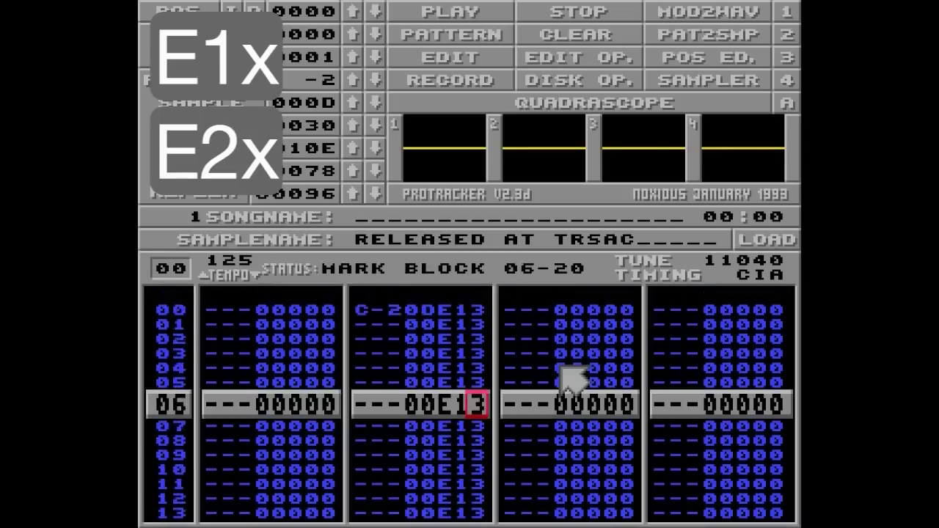
pyautogui.press('Up')
pyautogui.press('Up')
pyautogui.press('Up')
pyautogui.press('Up')
pyautogui.press('Up')
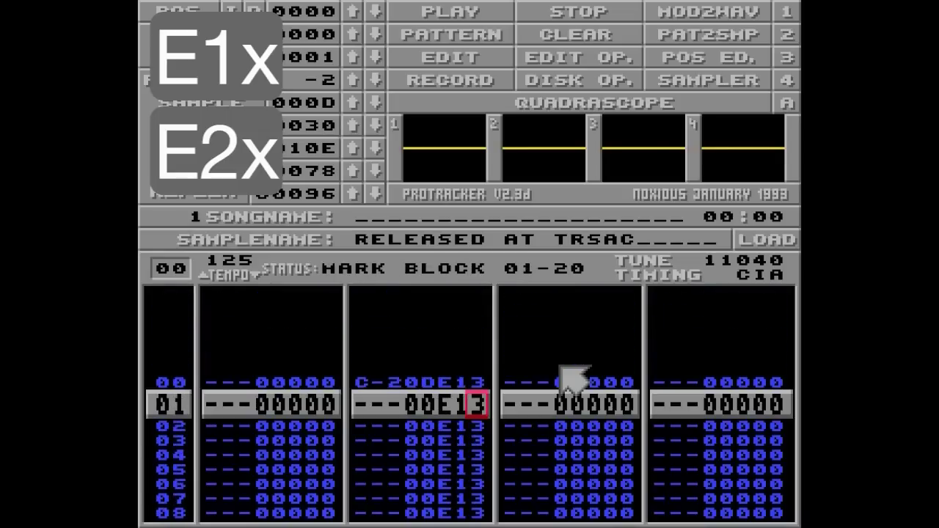
pyautogui.hotkey('ctrl', 'x')
pyautogui.press('Up')
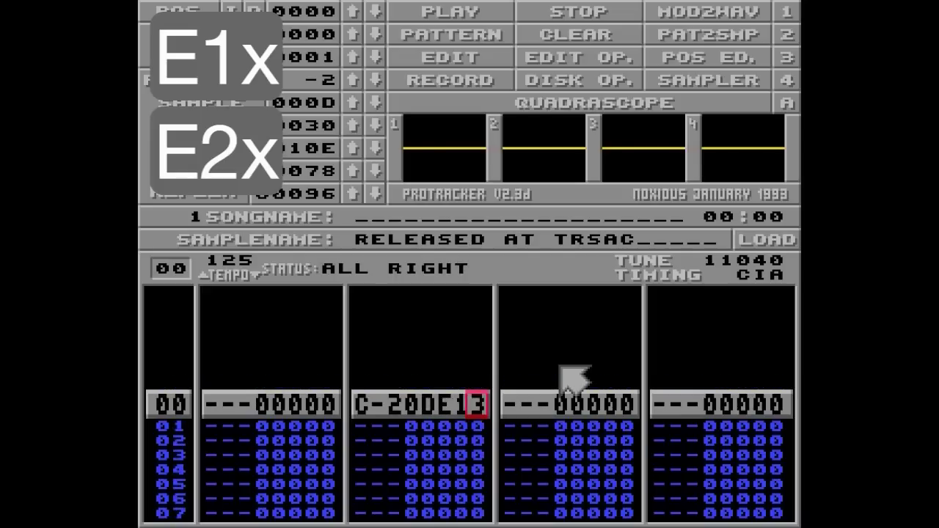
pyautogui.press('space')
pyautogui.write('1')
# - Add a plain sample-0D C-2 note in channel 3 on row 00 and play the pattern
pyautogui.press('Right')
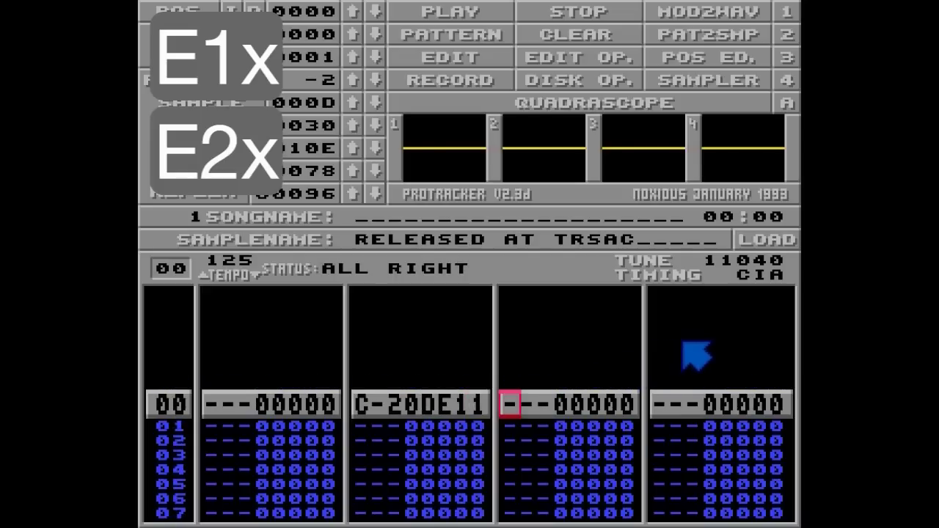
pyautogui.press('q')
pyautogui.press('space')
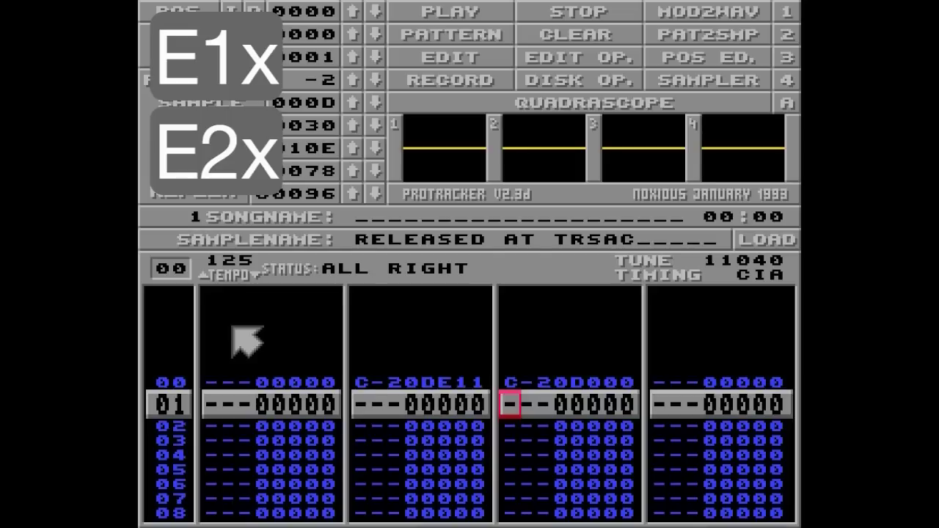
pyautogui.press('Up')
pyautogui.press('Left')
pyautogui.press('Left')
pyautogui.press('Left')
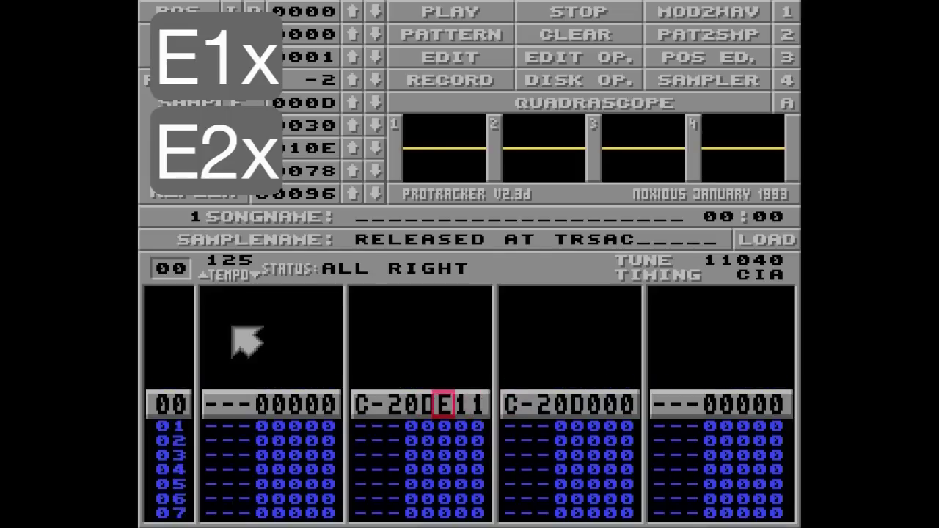
pyautogui.press('Alt_R')
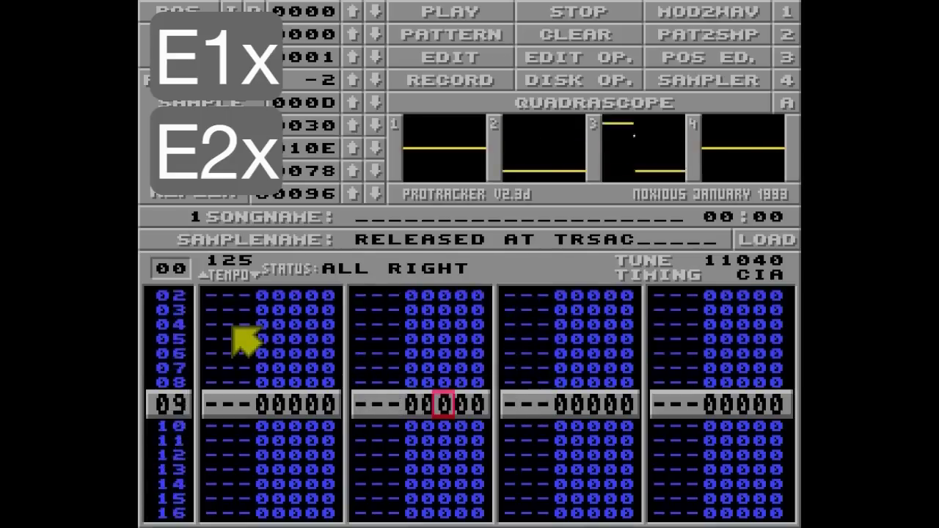
# - Stop playback and cut channel 2's C-2 E11 note from row 00
pyautogui.press('space')
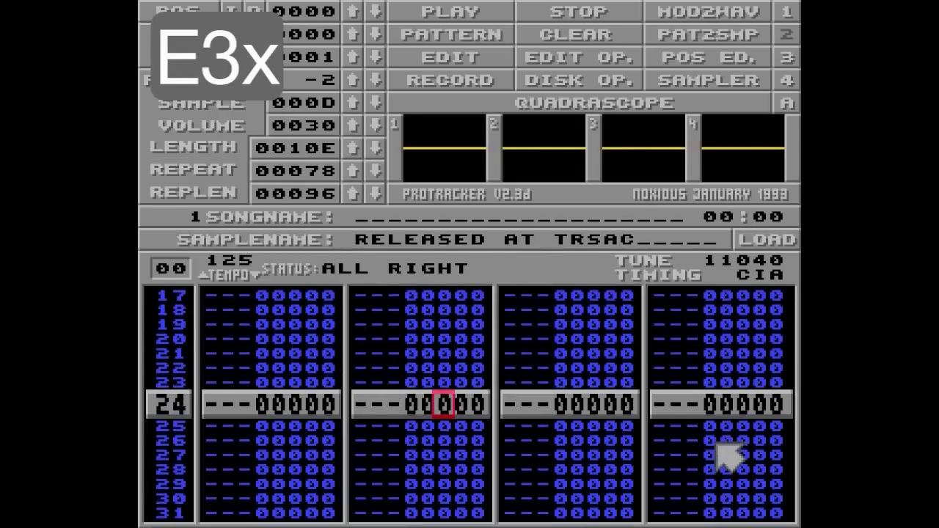
pyautogui.press('Up')
pyautogui.press('Up')
pyautogui.press('Up')
pyautogui.press('Up')
pyautogui.press('Up')
pyautogui.press('Up')
pyautogui.press('Up')
pyautogui.press('Up')
pyautogui.press('Up')
pyautogui.press('Up')
pyautogui.press('Up')
pyautogui.press('Up')
pyautogui.press('Up')
pyautogui.press('Up')
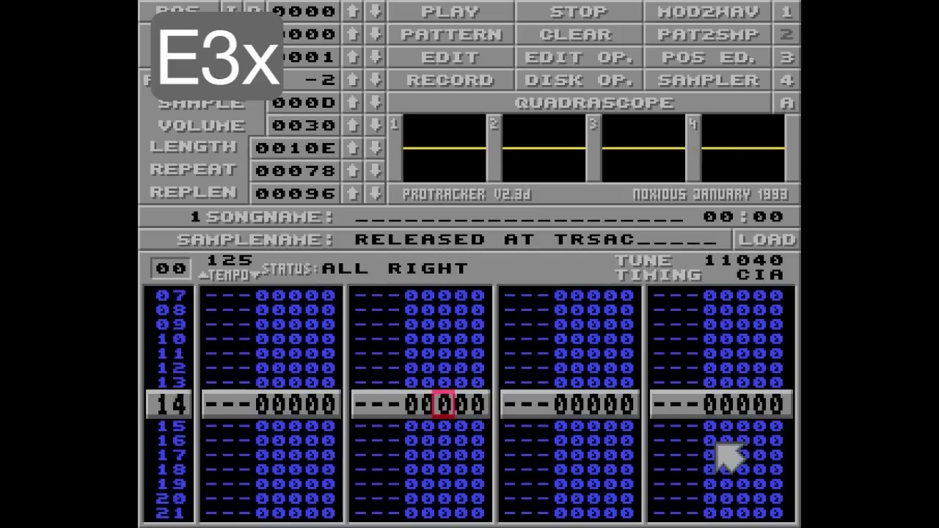
pyautogui.press('Up')
pyautogui.press('Up')
pyautogui.press('Up')
pyautogui.press('Up')
pyautogui.press('Up')
pyautogui.press('Up')
pyautogui.press('Up')
pyautogui.press('Up')
pyautogui.press('Up')
pyautogui.press('Up')
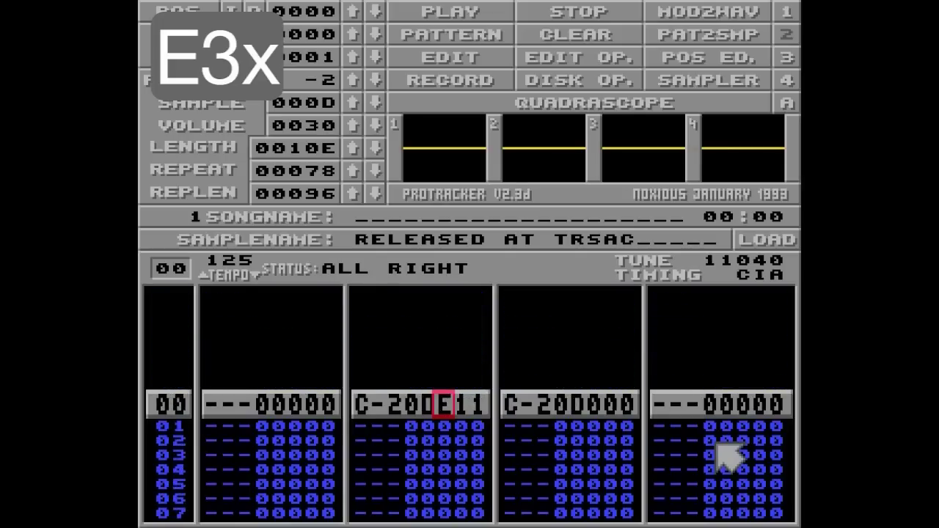
pyautogui.hotkey('ctrl', 'b')
pyautogui.hotkey('ctrl', 'x')
# - Enter a C-3 at row 04 of channel 3 with portamento 305, continued by 300 rows
pyautogui.press('Right')
pyautogui.press('Right')
pyautogui.press('Right')
pyautogui.press('Down')
pyautogui.press('Down')
pyautogui.press('Down')
pyautogui.press('Down')
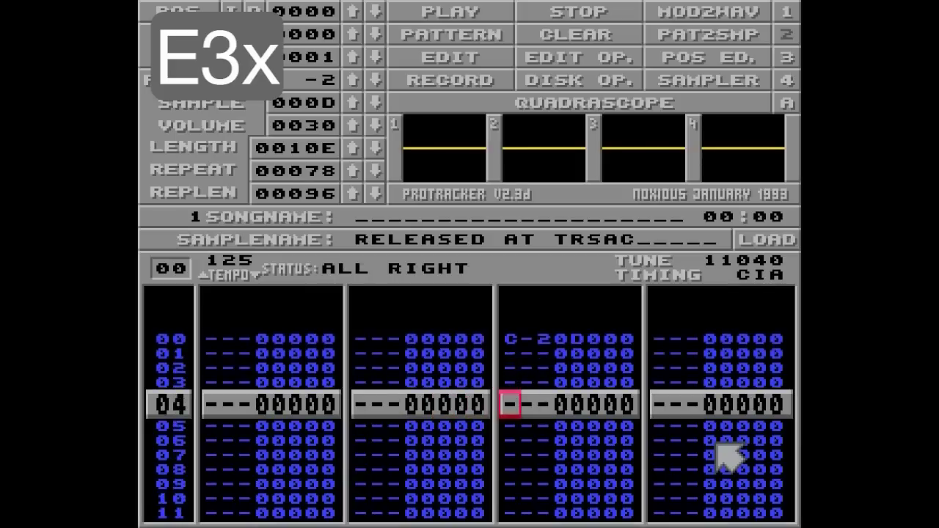
pyautogui.press('i')
pyautogui.press('Up')
pyautogui.press('Up')
pyautogui.press('Up')
pyautogui.press('Right')
pyautogui.press('Down')
pyautogui.press('Right')
pyautogui.press('Right')
pyautogui.press('Down')
pyautogui.write('3')
pyautogui.press('Right')
pyautogui.press('Right')
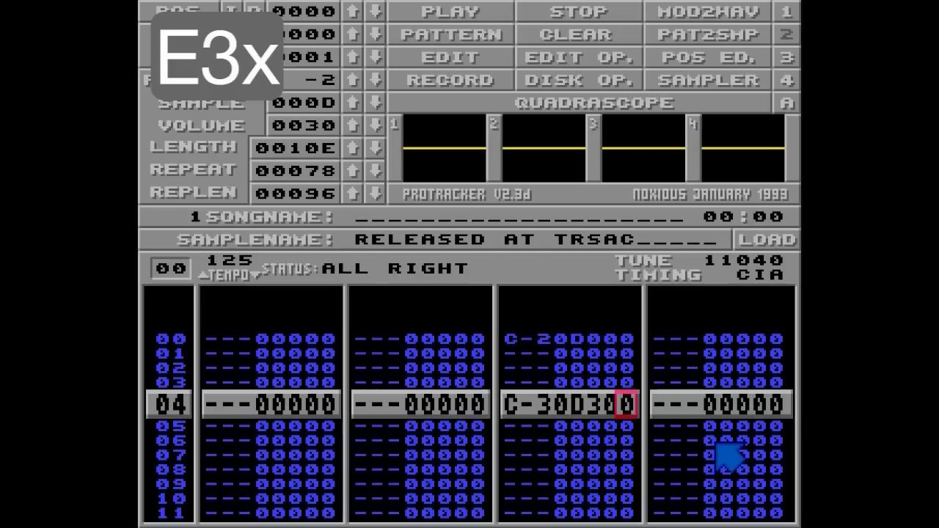
pyautogui.write('5')
pyautogui.press('Left')
pyautogui.press('Left')
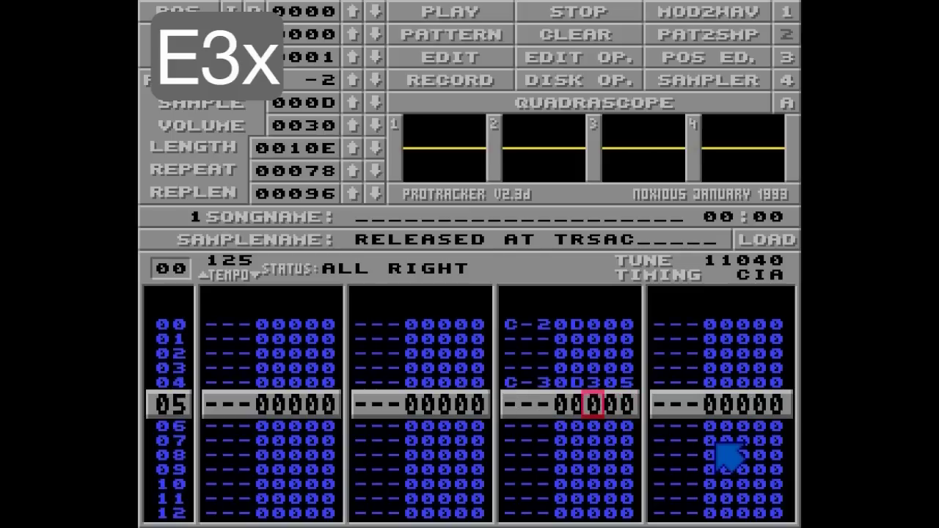
pyautogui.write('333333333333333')
# - Play the portamento slide, then return to row 02's effect column in channel 3
pyautogui.press('Alt_R')
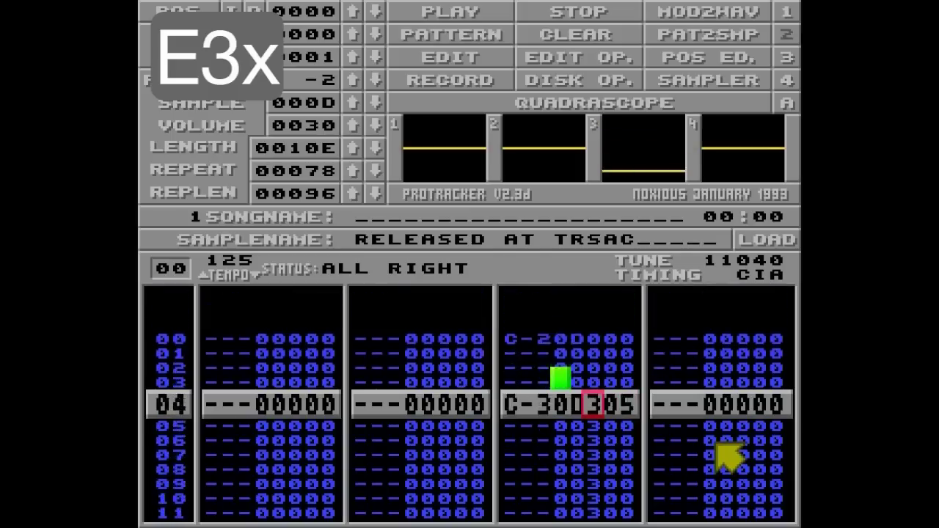
pyautogui.press('space')
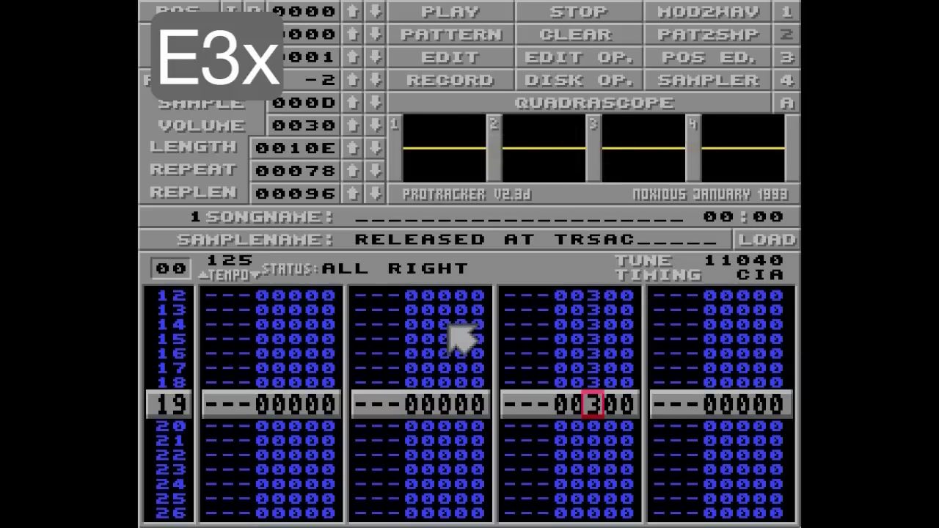
pyautogui.press('Up')
pyautogui.press('Up')
pyautogui.press('Up')
pyautogui.press('Up')
pyautogui.press('Up')
pyautogui.press('Up')
pyautogui.press('Up')
pyautogui.press('Up')
pyautogui.press('Up')
pyautogui.press('Up')
pyautogui.press('Up')
pyautogui.press('Up')
pyautogui.press('Up')
pyautogui.press('Up')
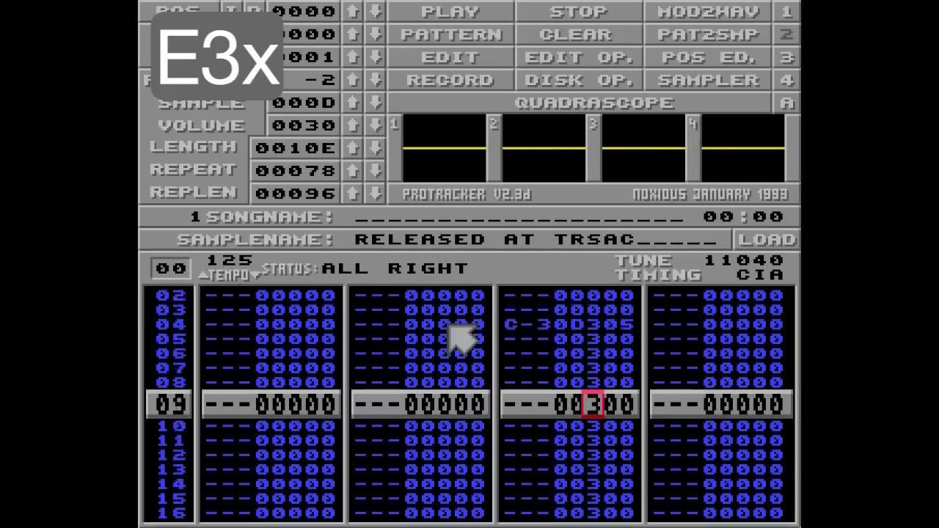
pyautogui.press('Up')
pyautogui.press('Up')
pyautogui.press('Up')
pyautogui.press('Right')
pyautogui.press('Right')
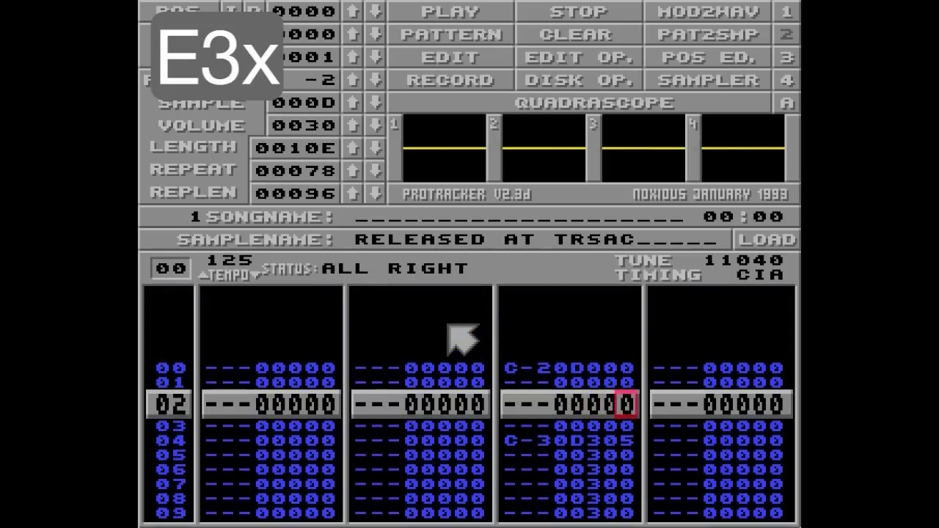
pyautogui.press('Left')
pyautogui.press('Left')
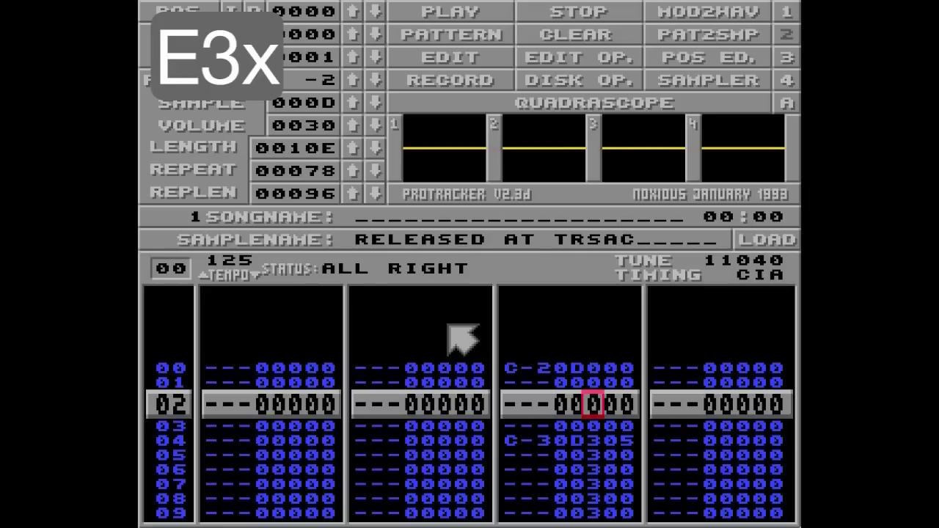
# - Add glissando E31 on row 02 and play the pattern to hear it
pyautogui.press('Down')
pyautogui.press('Up')
pyautogui.write('e3')
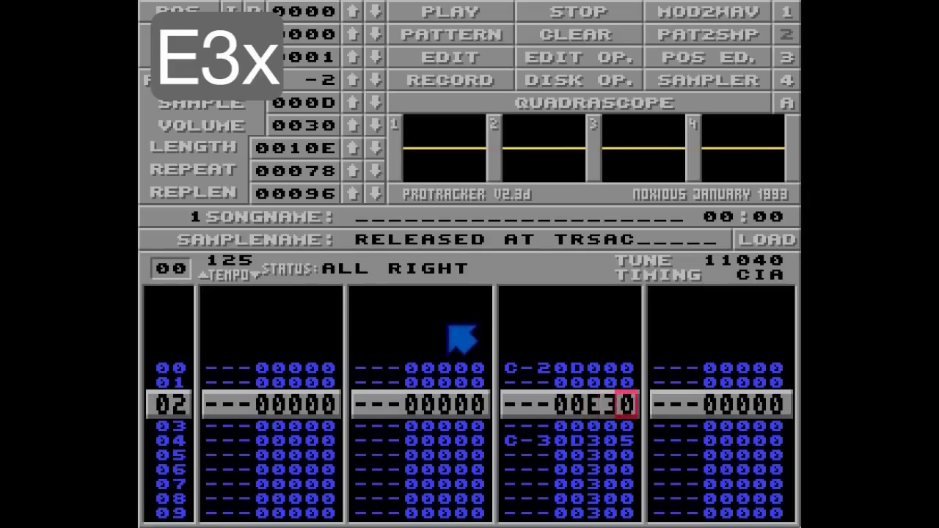
pyautogui.write('1')
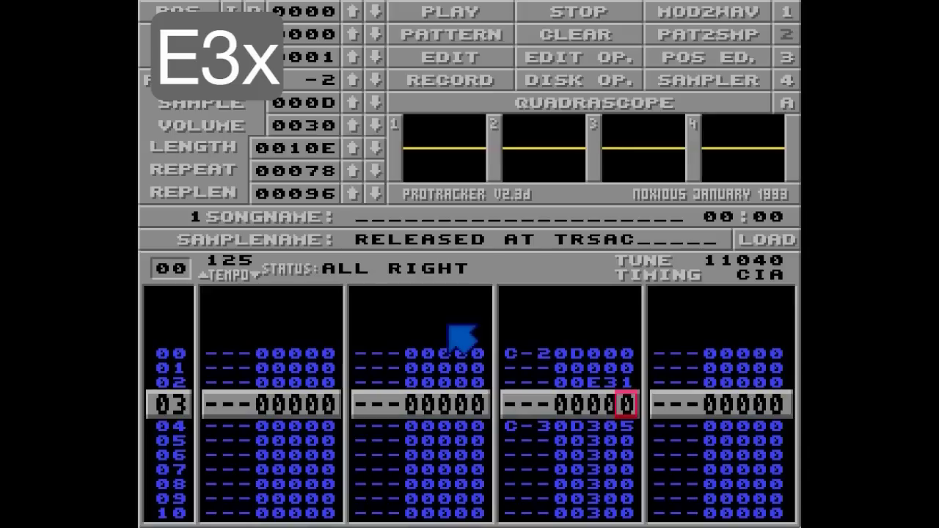
pyautogui.press('Alt_R')
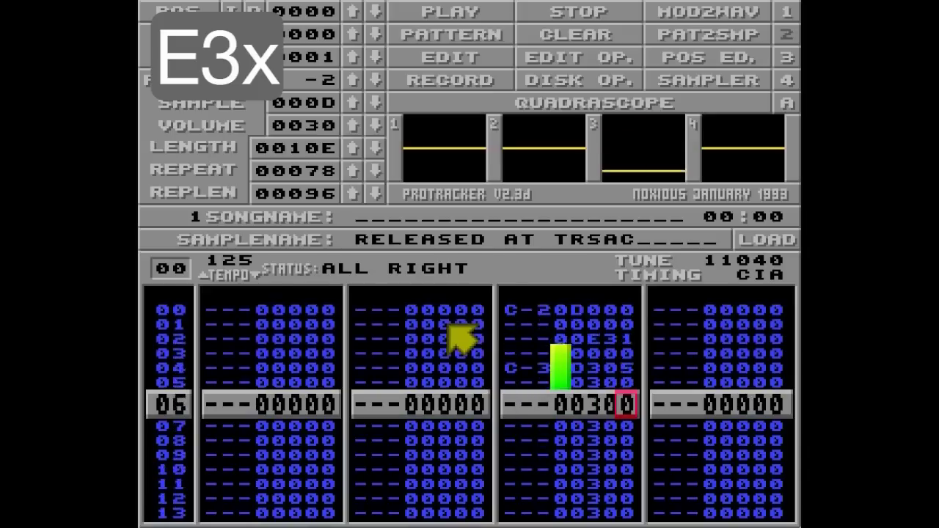
pyautogui.press('space')
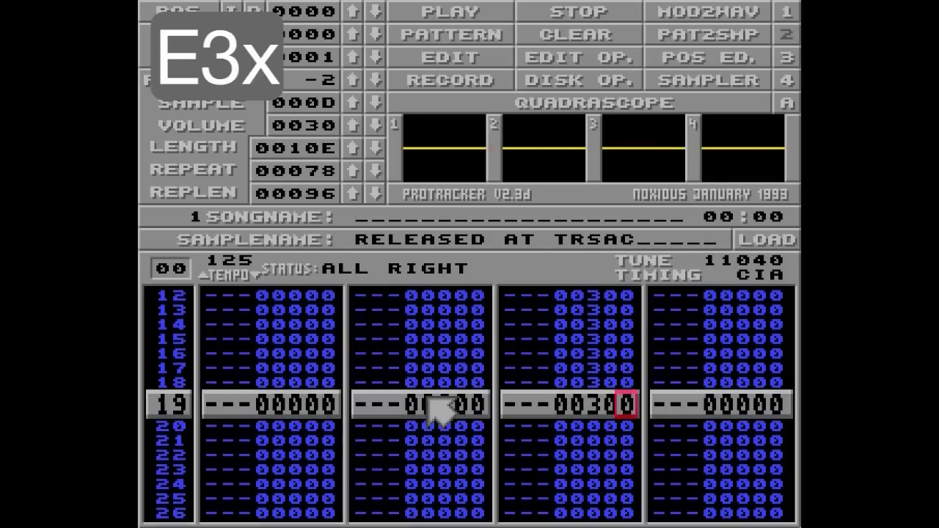
# - Switch the notes to sample 09, slow the portamento from 305 to 301, and play it
pyautogui.press('Up')
pyautogui.press('Up')
pyautogui.press('Up')
pyautogui.press('Up')
pyautogui.press('Up')
pyautogui.press('Up')
pyautogui.press('Up')
pyautogui.press('Up')
pyautogui.press('Up')
pyautogui.press('Up')
pyautogui.press('Up')
pyautogui.press('Up')
pyautogui.press('Up')
pyautogui.press('Up')
pyautogui.press('Up')
pyautogui.press('Up')
pyautogui.press('Up')
pyautogui.press('Up')
pyautogui.press('Up')
pyautogui.press('Right')
pyautogui.press('Left')
pyautogui.press('Left')
pyautogui.press('Left')
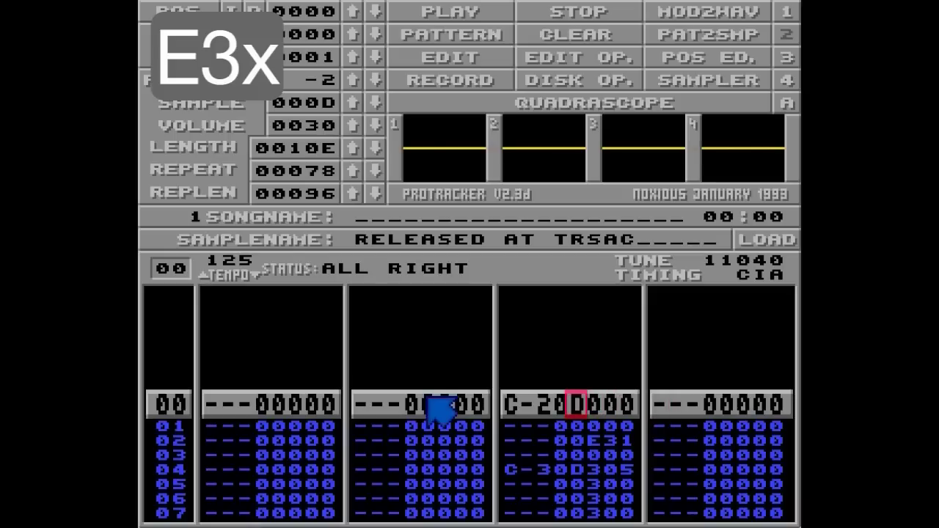
pyautogui.press('9')
pyautogui.press('Down')
pyautogui.press('Down')
pyautogui.press('Down')
pyautogui.press('9')
pyautogui.press('Right')
pyautogui.press('Up')
pyautogui.press('Right')
pyautogui.press('Right')
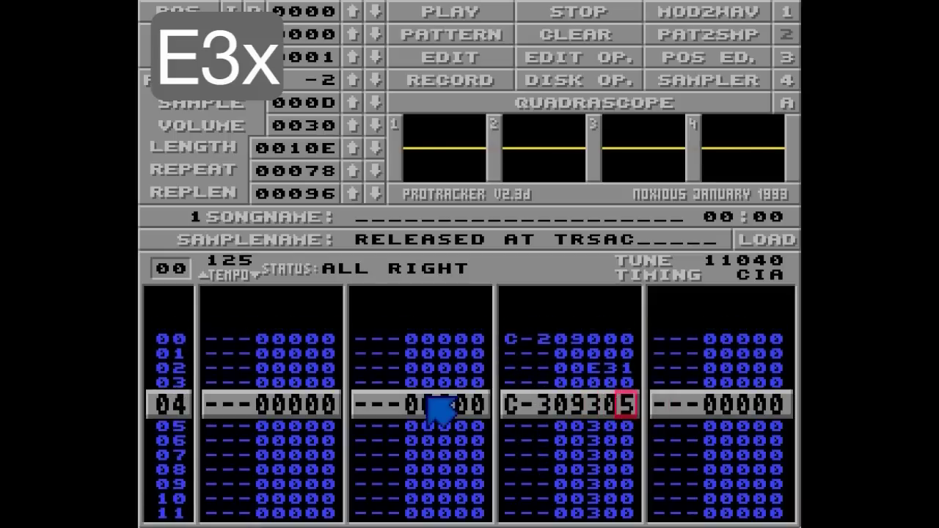
pyautogui.press('1')
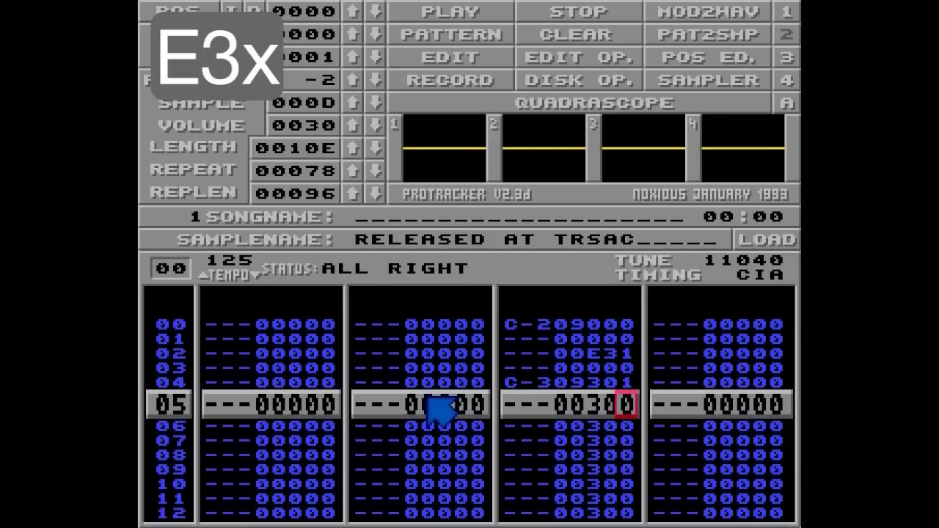
pyautogui.press('ctrl')
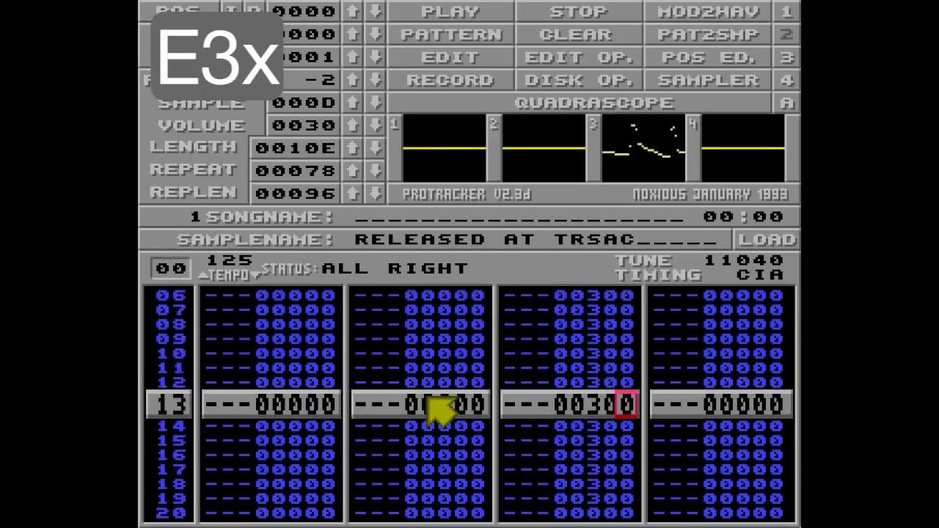
pyautogui.press('space')
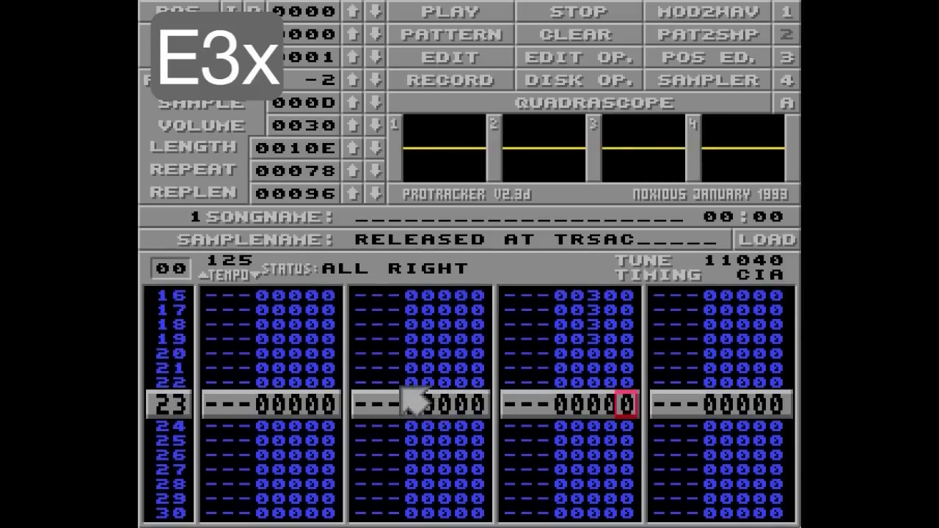
# - Mark rows 00–23 of channel 3 and cut the block
pyautogui.hotkey('ctrl', 'b')
pyautogui.press('Up')
pyautogui.press('Up')
pyautogui.press('Up')
pyautogui.press('Up')
pyautogui.press('Up')
pyautogui.press('Up')
pyautogui.press('Up')
pyautogui.press('Up')
pyautogui.press('Up')
pyautogui.press('Up')
pyautogui.press('Up')
pyautogui.press('Up')
pyautogui.press('Up')
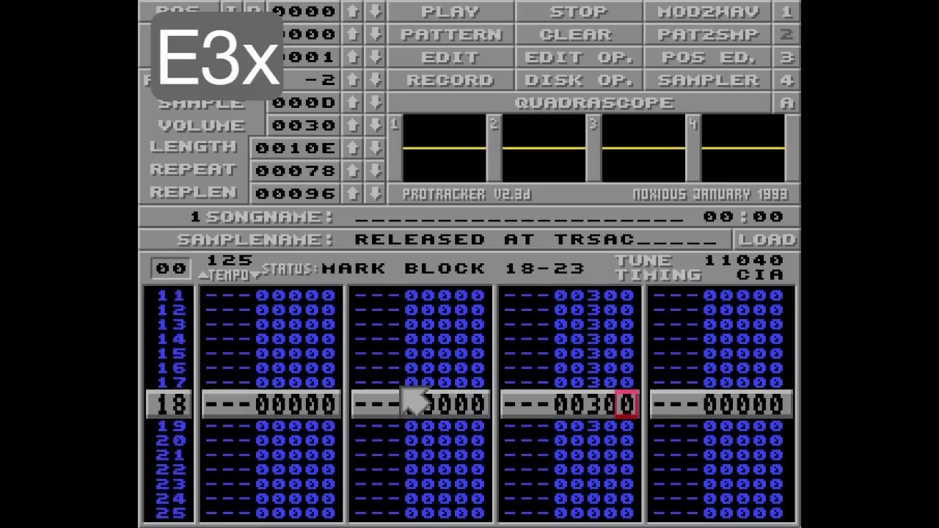
pyautogui.press('Up')
pyautogui.press('Up')
pyautogui.press('Up')
pyautogui.press('Up')
pyautogui.press('Up')
pyautogui.press('Up')
pyautogui.press('Up')
pyautogui.press('Up')
pyautogui.press('Up')
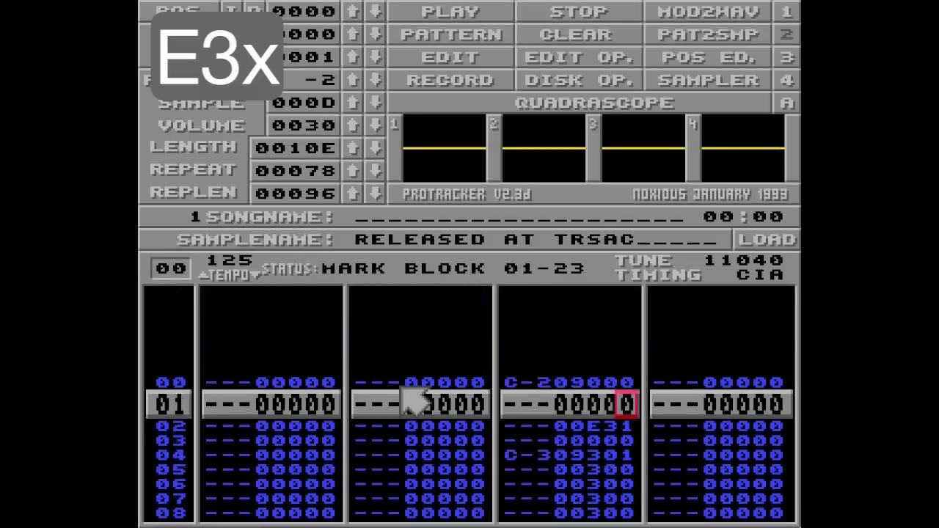
pyautogui.press('Up')
pyautogui.hotkey('ctrl', 'x')
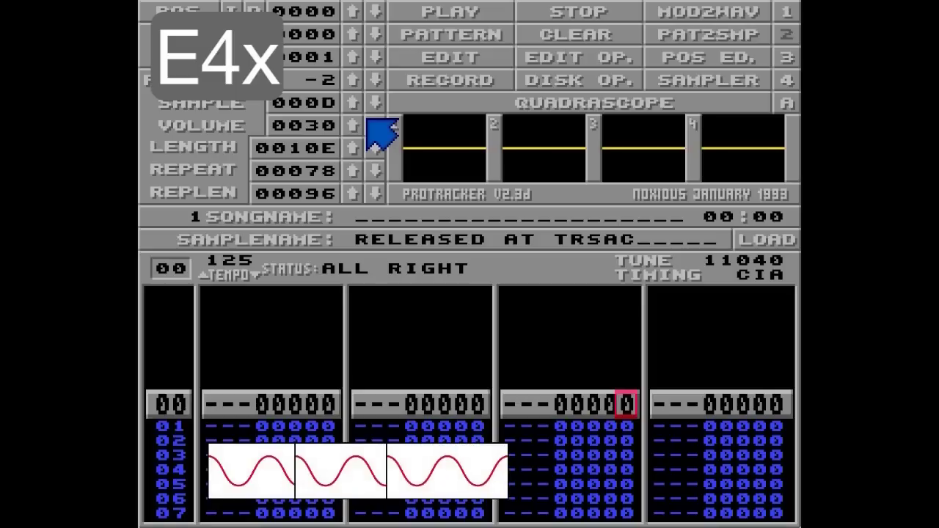
# - Enter speed F05 and tempo F50 (80) on row 00
pyautogui.press('Left')
pyautogui.press('Left')
pyautogui.write('F05')
pyautogui.press('Right')
pyautogui.press('Right')
pyautogui.press('Right')
pyautogui.press('Right')
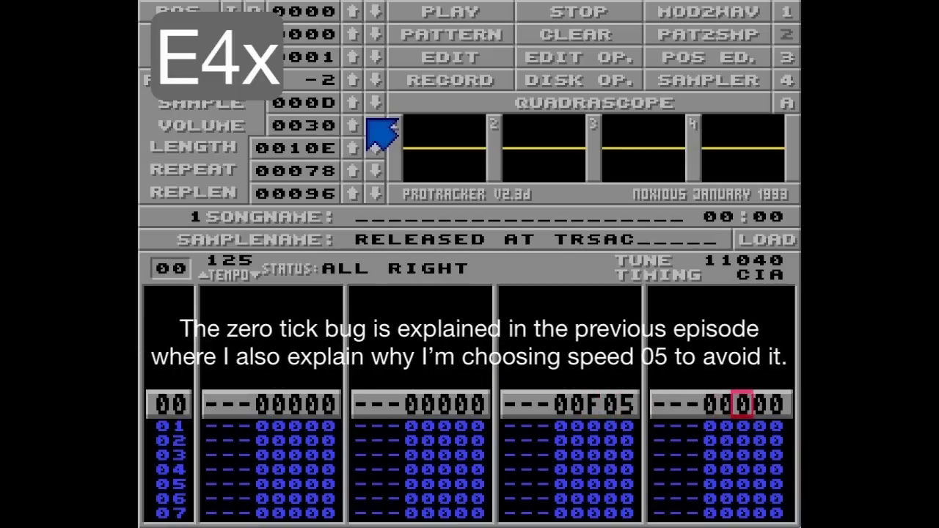
pyautogui.write('F')
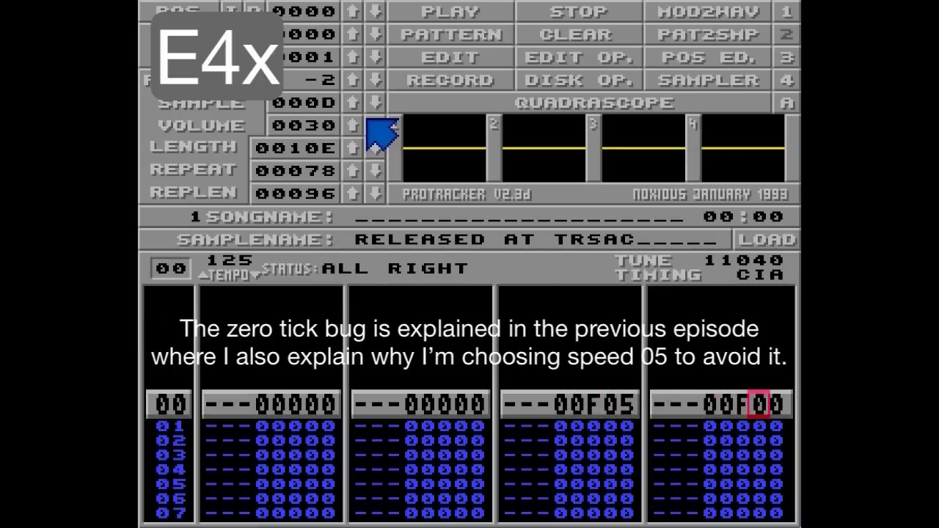
pyautogui.write('5')
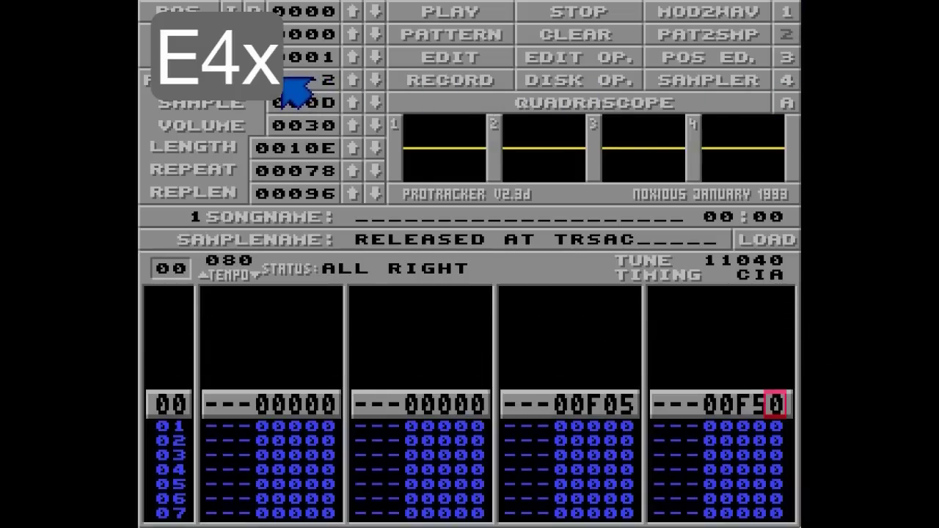
# - Enter a sample-09 C-2 in channel 4 with vibrato 48A on row 05 and 400 below
pyautogui.hotkey('ctrl', 'Left')
pyautogui.hotkey('ctrl', 'Left')
pyautogui.hotkey('ctrl', 'Left')
pyautogui.hotkey('ctrl', 'Left')
pyautogui.press('Left')
pyautogui.press('Left')
pyautogui.press('Left')
pyautogui.press('Left')
pyautogui.press('Left')
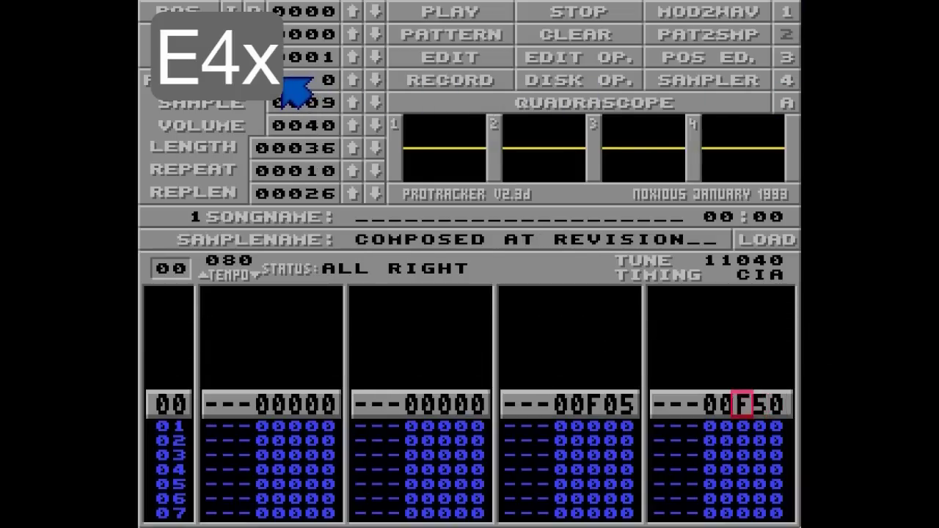
pyautogui.press('z')
pyautogui.press('Down')
pyautogui.press('Down')
pyautogui.press('Down')
pyautogui.press('Down')
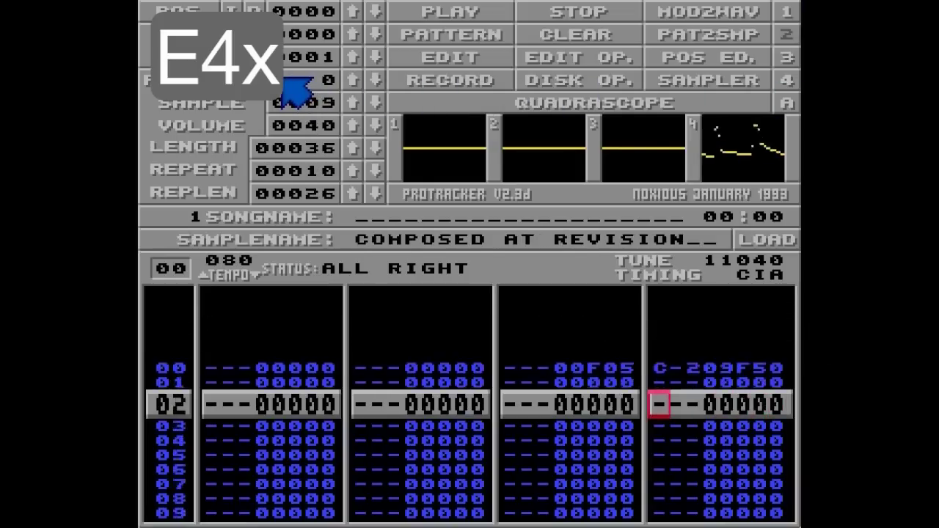
pyautogui.press('Right')
pyautogui.press('Right')
pyautogui.press('Right')
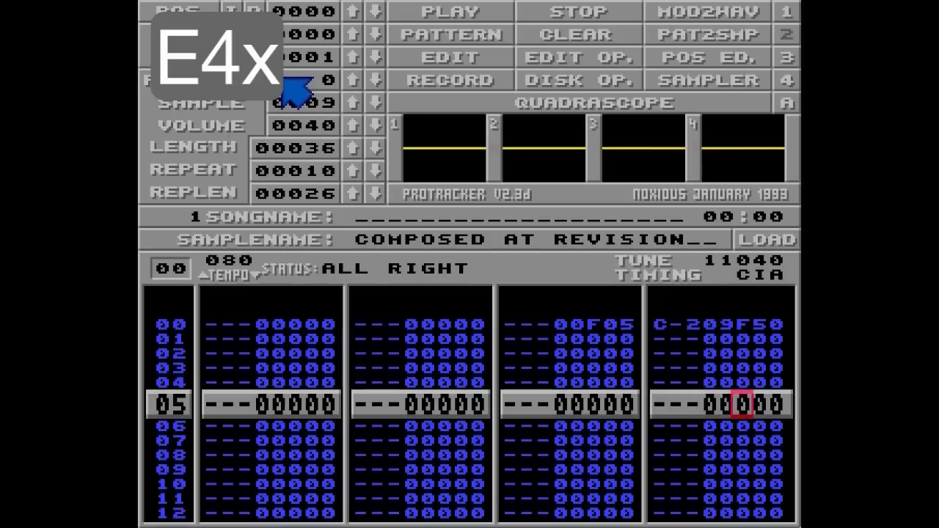
pyautogui.write('48')
pyautogui.write('A')
pyautogui.press('Left')
pyautogui.press('Left')
pyautogui.write('444444444444444444444444444444')
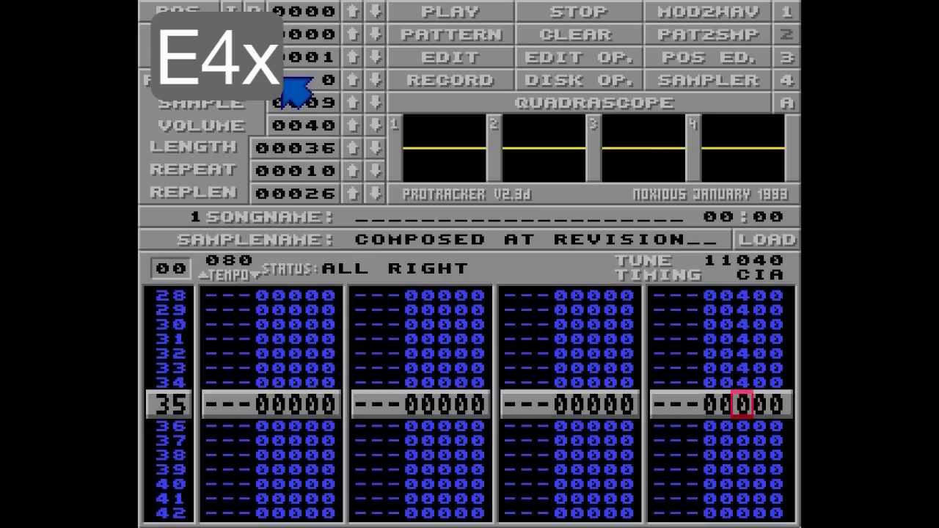
# - Play the pattern to hear the vibrato, then move back up to row 02
pyautogui.press('Control_R')
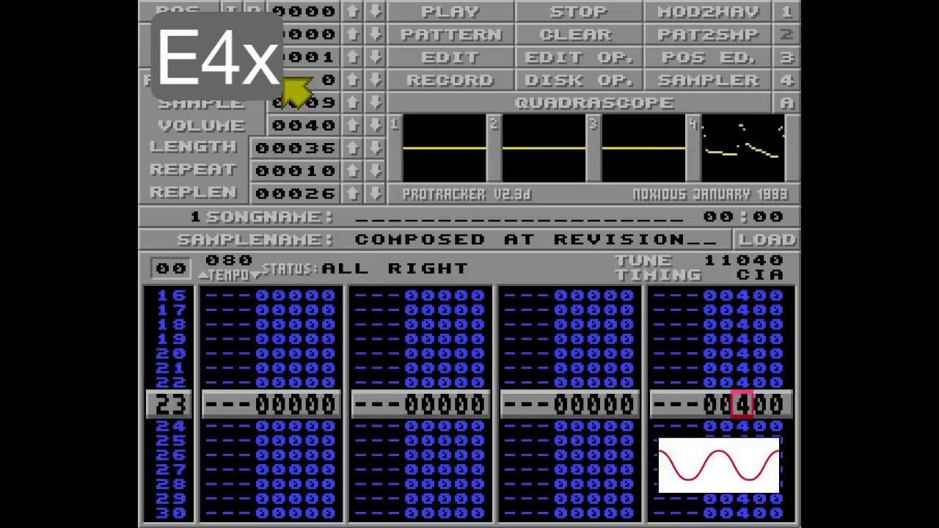
pyautogui.press('space')
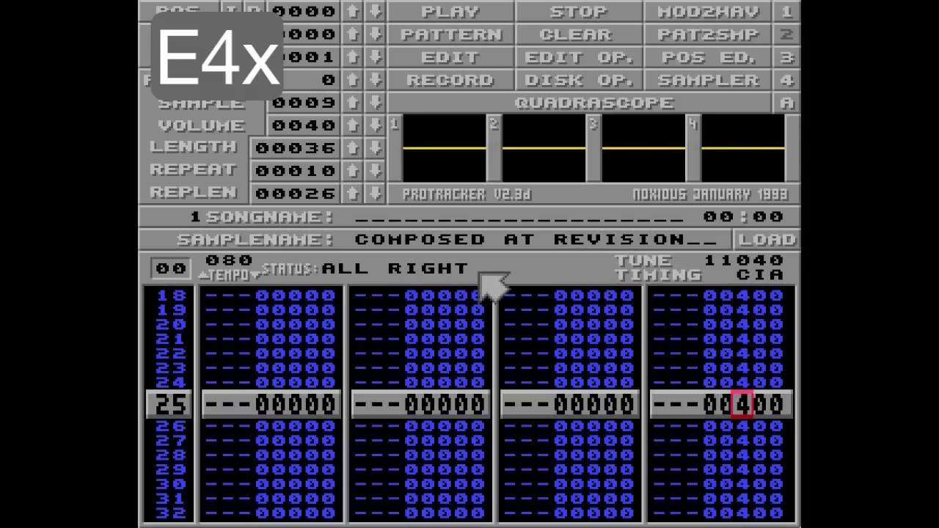
pyautogui.press('Up')
pyautogui.press('Up')
pyautogui.press('Up')
pyautogui.press('Up')
pyautogui.press('Up')
pyautogui.press('Up')
pyautogui.press('Up')
pyautogui.press('Up')
pyautogui.press('Up')
pyautogui.press('Up')
pyautogui.press('Up')
pyautogui.press('Up')
pyautogui.press('Up')
pyautogui.press('Up')
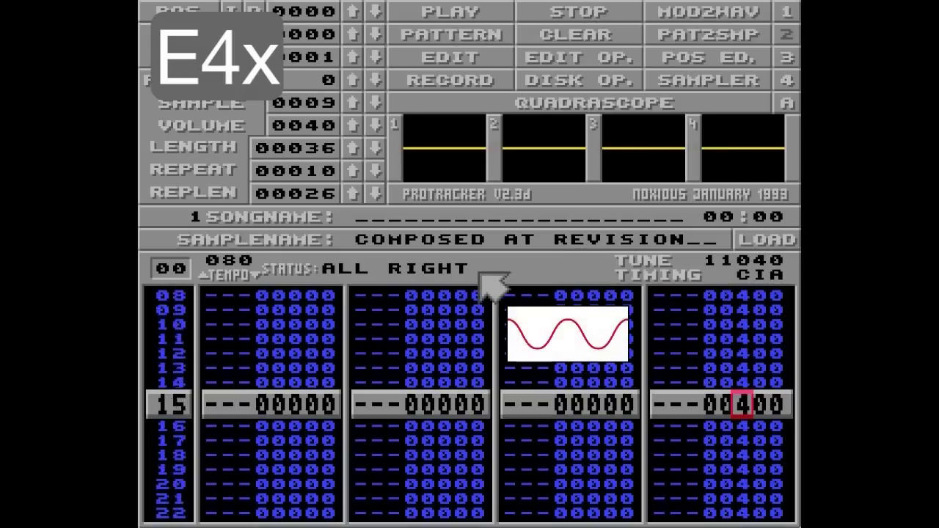
pyautogui.press('Up')
pyautogui.press('Up')
pyautogui.press('Up')
pyautogui.press('Up')
pyautogui.press('Up')
pyautogui.press('Up')
pyautogui.press('Up')
pyautogui.press('Up')
pyautogui.press('Up')
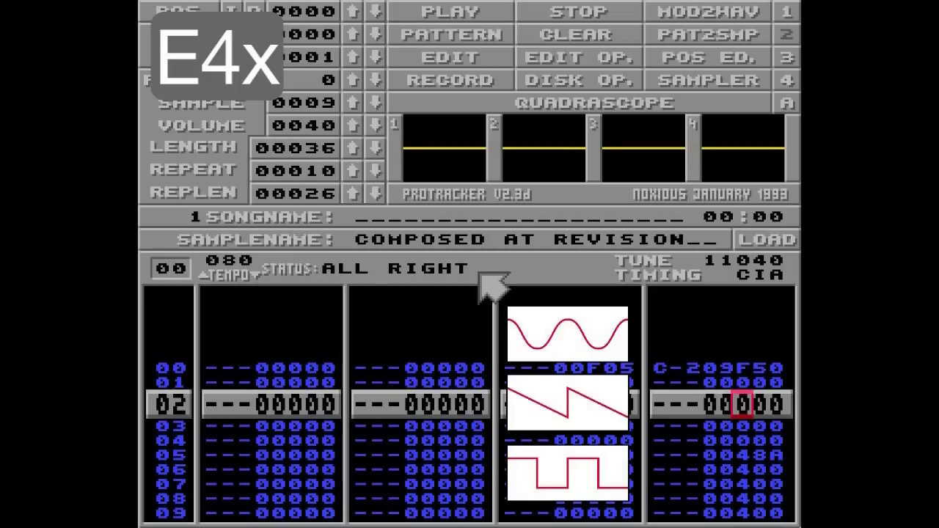
# - Enter E41 (sawtooth vibrato waveform) on row 02 of channel 4 and play it
pyautogui.press('space')
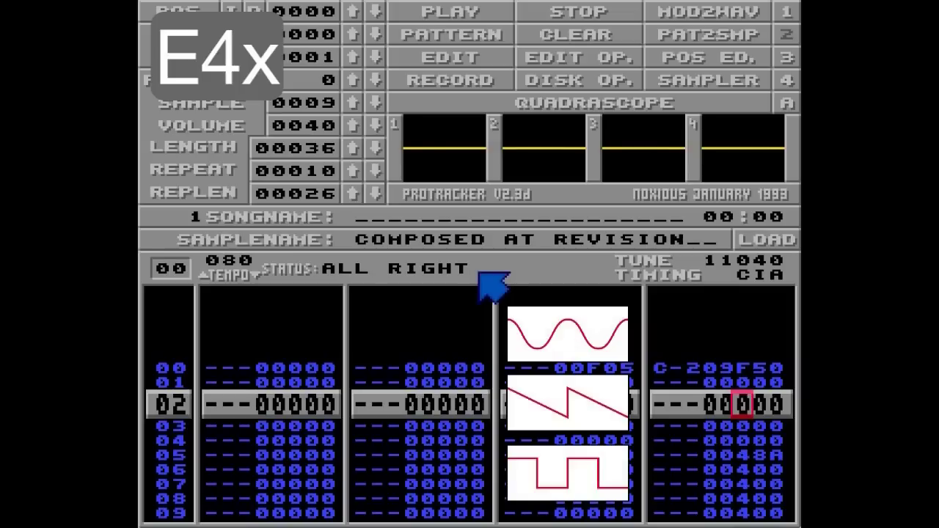
pyautogui.write('e')
pyautogui.press('Up')
pyautogui.press('Right')
pyautogui.write('4')
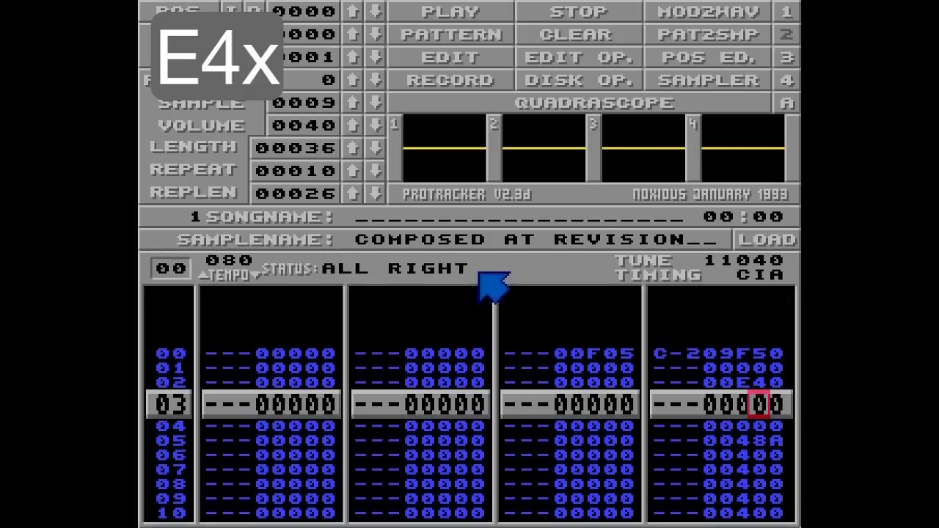
pyautogui.press('Up')
pyautogui.press('Right')
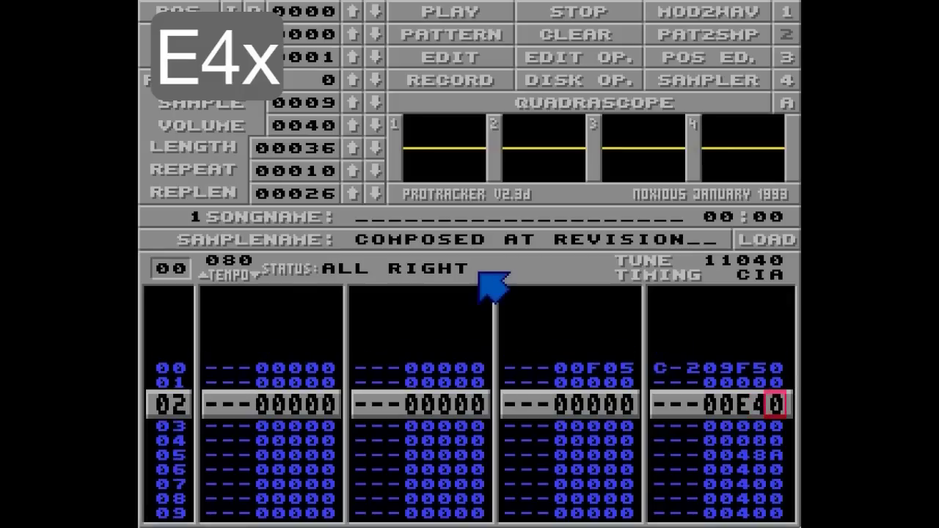
pyautogui.write('1')
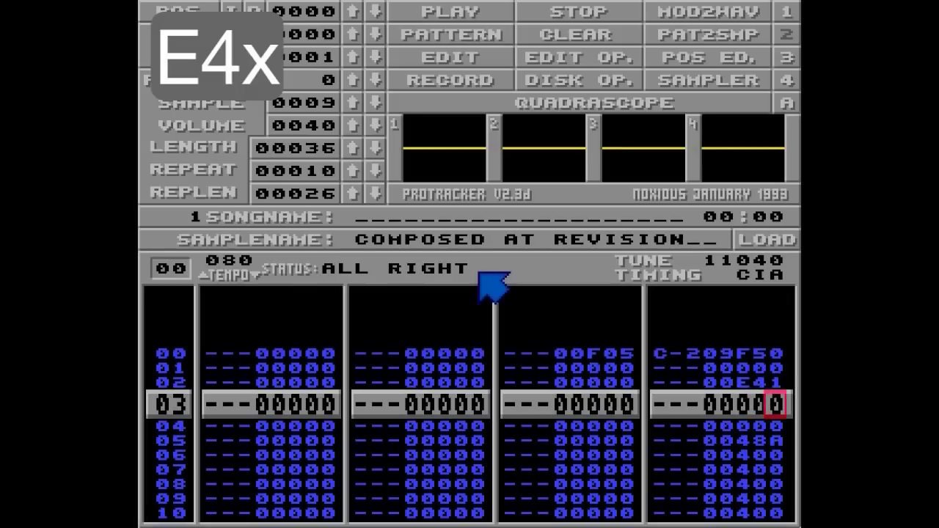
pyautogui.press('Alt_R')
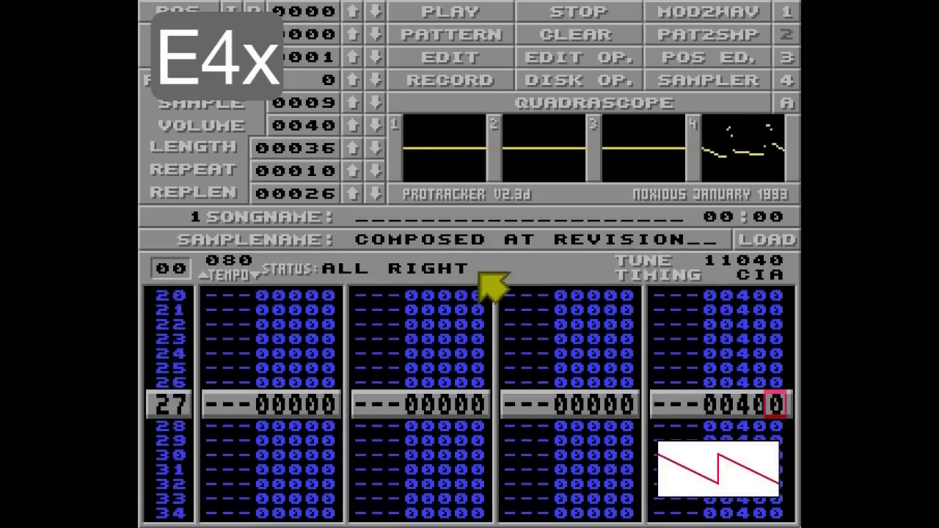
pyautogui.press('space')
# - Change row 02's command to E42 for a square waveform and play the pattern
pyautogui.press('Up')
pyautogui.press('Up')
pyautogui.press('Up')
pyautogui.press('Up')
pyautogui.press('Up')
pyautogui.press('Up')
pyautogui.press('Up')
pyautogui.press('Up')
pyautogui.press('Up')
pyautogui.press('Up')
pyautogui.press('Up')
pyautogui.press('Up')
pyautogui.press('Up')
pyautogui.press('Up')
pyautogui.press('Up')
pyautogui.press('Up')
pyautogui.press('Up')
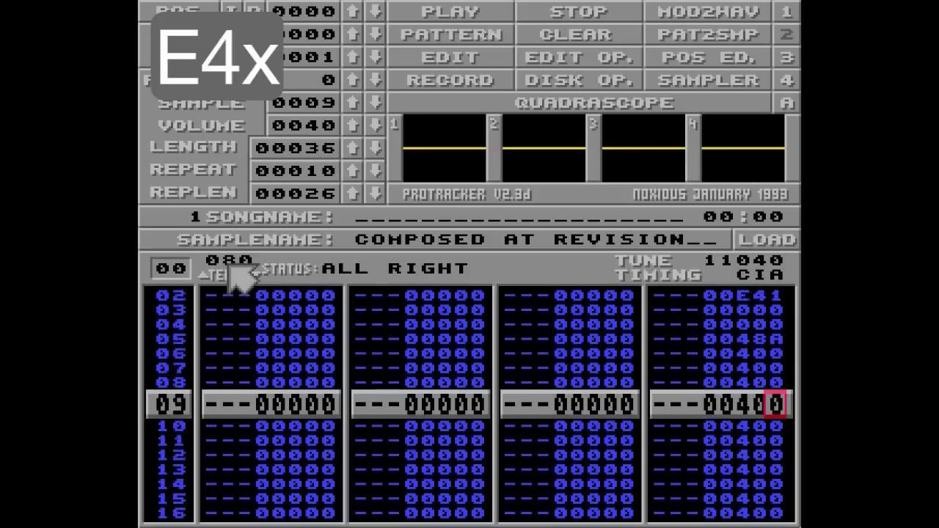
pyautogui.press('Up')
pyautogui.press('Up')
pyautogui.press('Up')
pyautogui.press('Up')
pyautogui.press('Up')
pyautogui.press('Up')
pyautogui.press('Up')
pyautogui.press('Up')
pyautogui.press('space')
pyautogui.write('2')
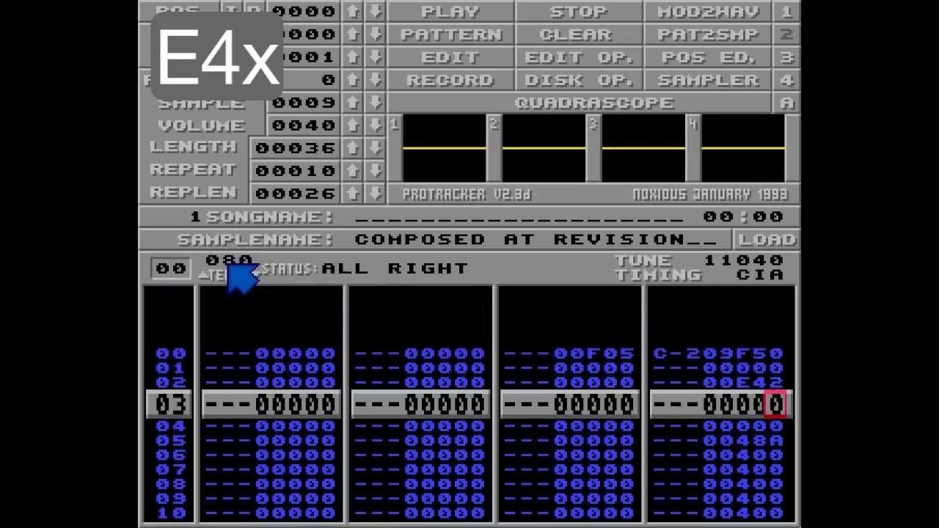
pyautogui.press('Alt_R')
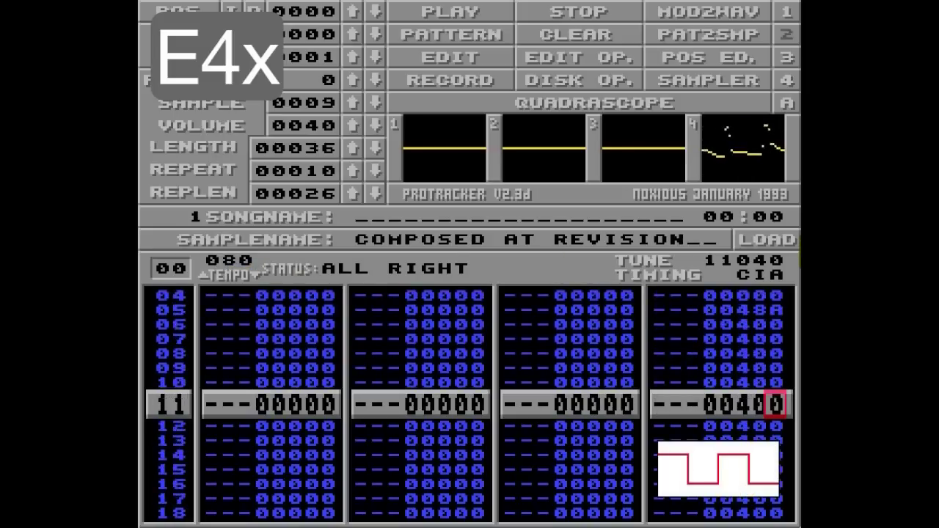
pyautogui.press('space')
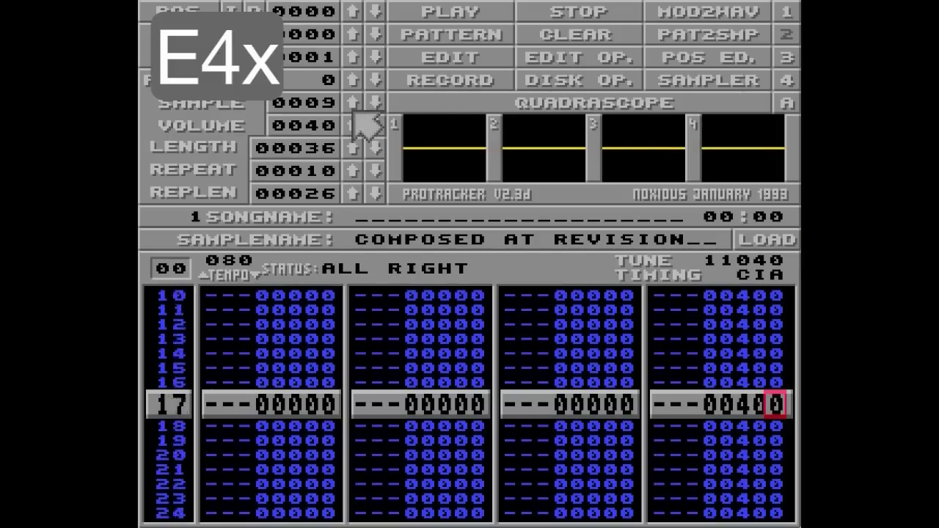
# - Set row 02's command back to E40 and move to row 06's note column
pyautogui.press('Up')
pyautogui.press('Up')
pyautogui.press('Up')
pyautogui.press('Up')
pyautogui.press('Up')
pyautogui.press('Up')
pyautogui.press('Up')
pyautogui.press('Up')
pyautogui.press('Up')
pyautogui.press('Up')
pyautogui.press('Up')
pyautogui.press('space')
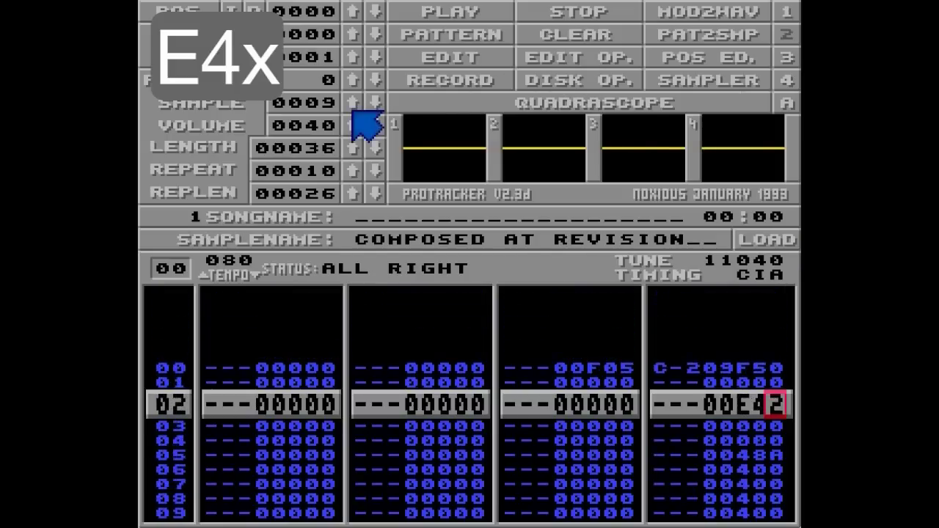
pyautogui.write('0')
pyautogui.press('Down')
pyautogui.press('Down')
pyautogui.press('Left')
pyautogui.press('Left')
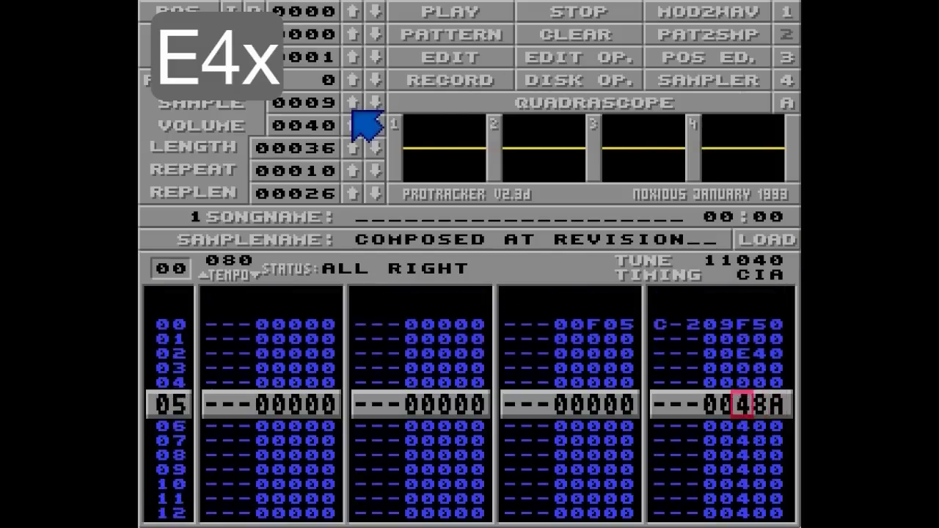
pyautogui.press('Left')
pyautogui.press('Left')
pyautogui.press('Down')
pyautogui.press('Left')
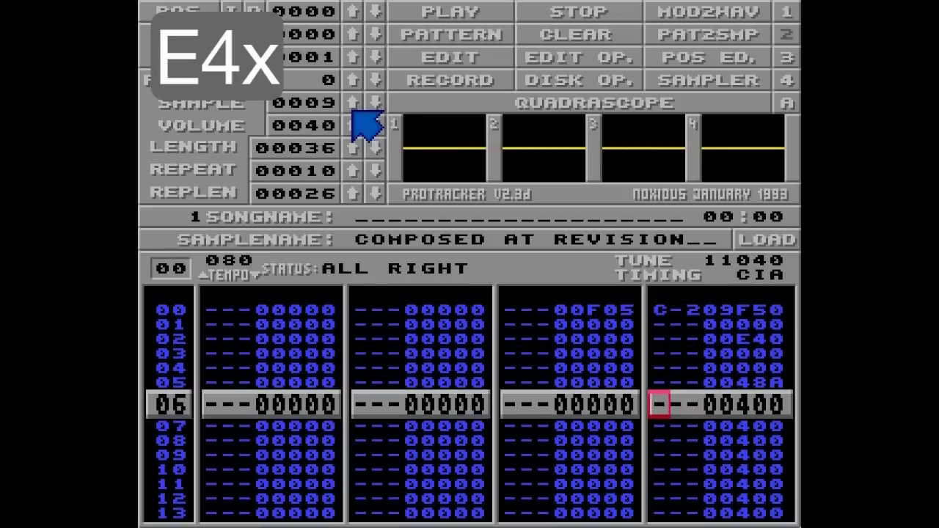
# - Record C-2 bass notes into channel 4 on rows 06, 11, 16 and 21 during playback
pyautogui.press('Shift_R')
pyautogui.press('q')
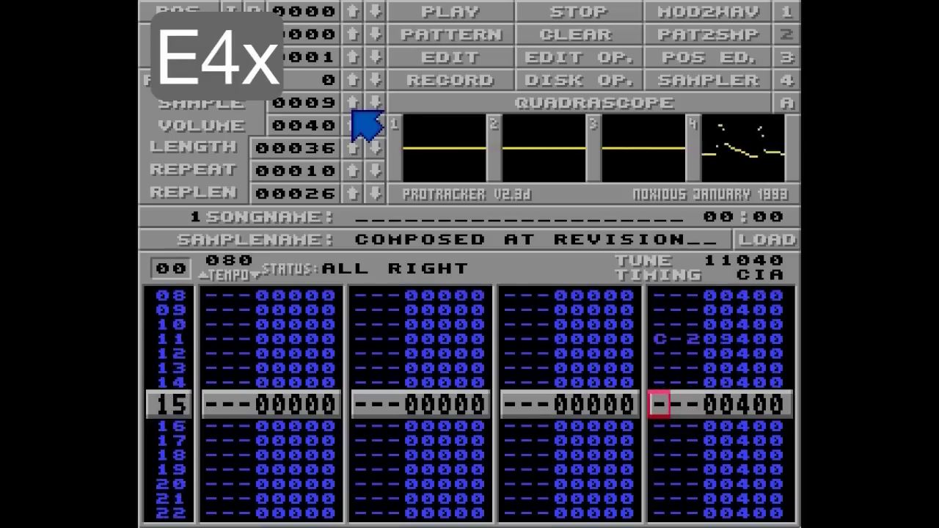
pyautogui.press('q')
pyautogui.press('q')
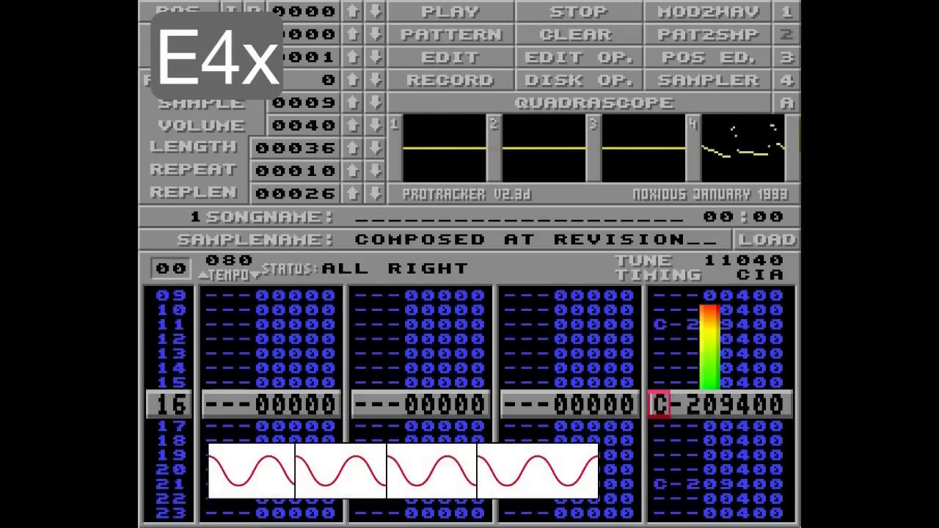
pyautogui.press('space')
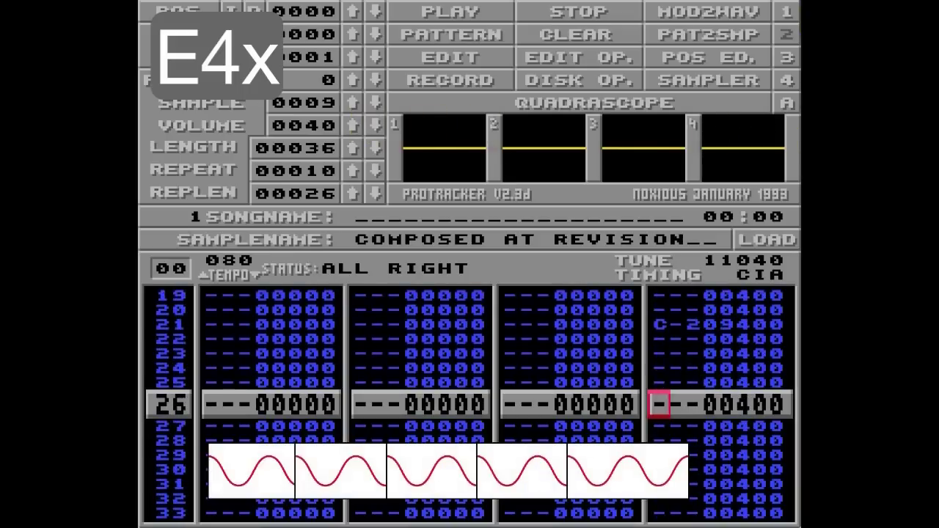
pyautogui.press('Right')
pyautogui.press('Right')
pyautogui.press('Right')
pyautogui.press('Right')
pyautogui.press('Right')
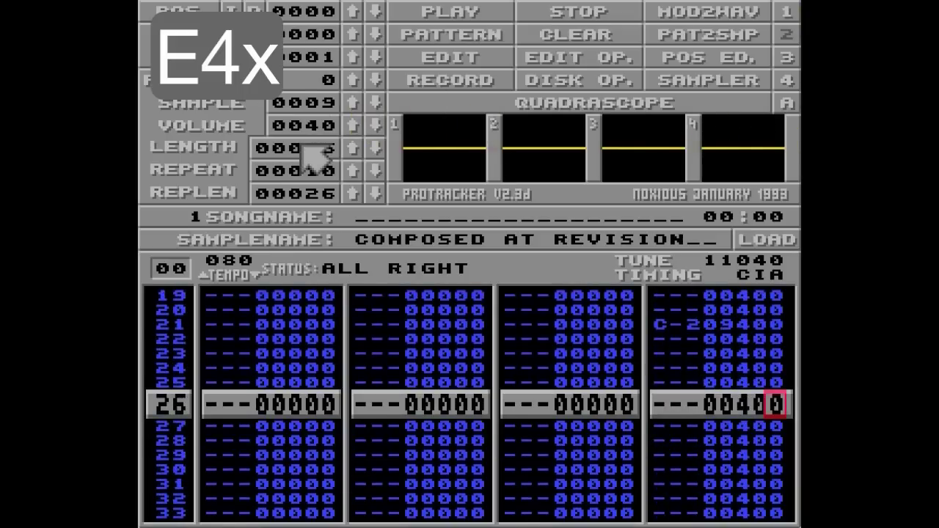
pyautogui.press('Up')
pyautogui.press('Up')
pyautogui.press('Up')
pyautogui.press('Up')
pyautogui.press('Up')
pyautogui.press('Up')
pyautogui.press('Up')
pyautogui.press('Up')
pyautogui.press('Up')
pyautogui.press('Up')
pyautogui.press('Up')
pyautogui.press('Up')
pyautogui.press('Up')
pyautogui.press('Up')
pyautogui.press('Up')
pyautogui.press('Up')
pyautogui.press('Up')
pyautogui.press('Up')
pyautogui.press('Up')
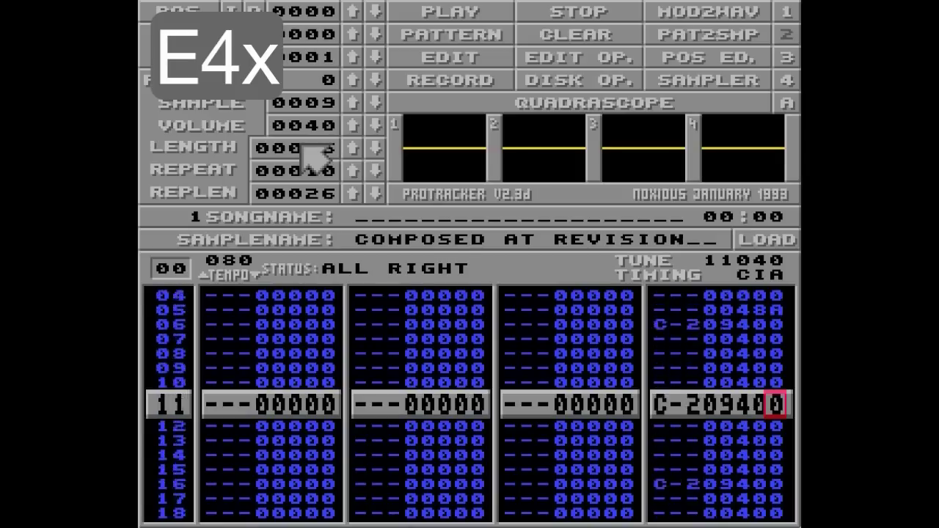
pyautogui.press('Up')
pyautogui.press('Up')
pyautogui.press('Up')
pyautogui.press('Up')
pyautogui.press('Up')
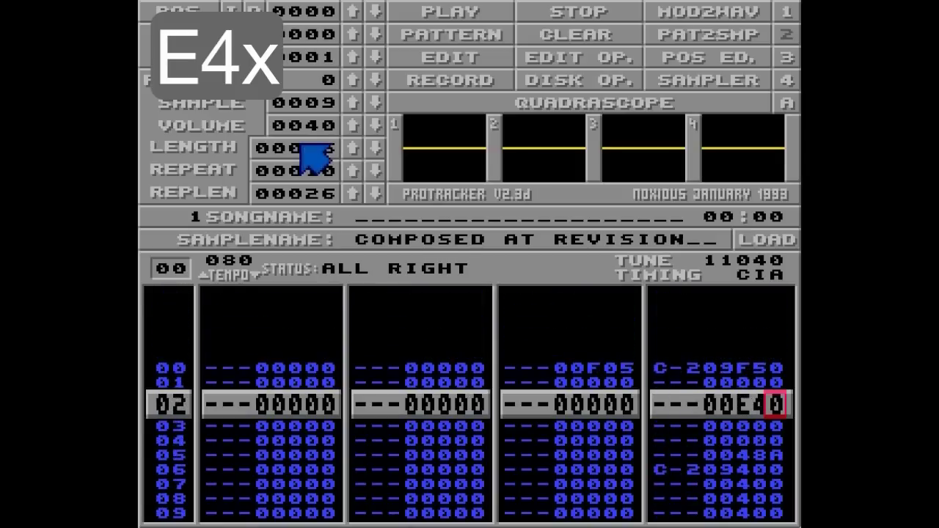
# - Make row 02 read E44 for a non-retriggering sine vibrato and listen to the pattern
pyautogui.write('4')
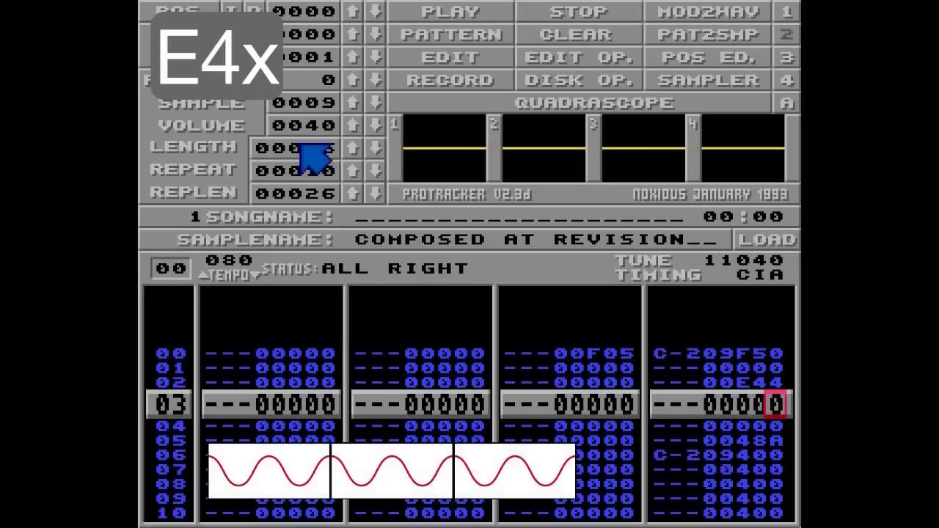
pyautogui.press('Alt_R')
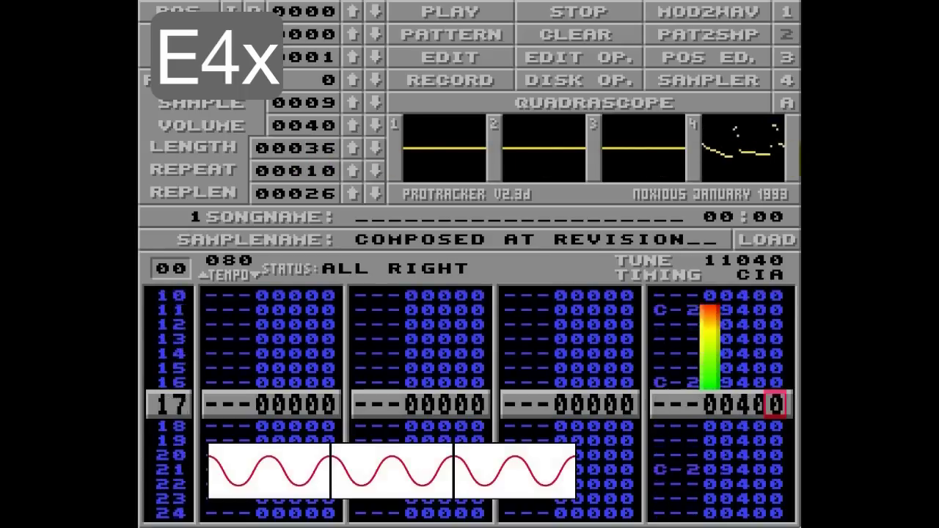
pyautogui.press('space')
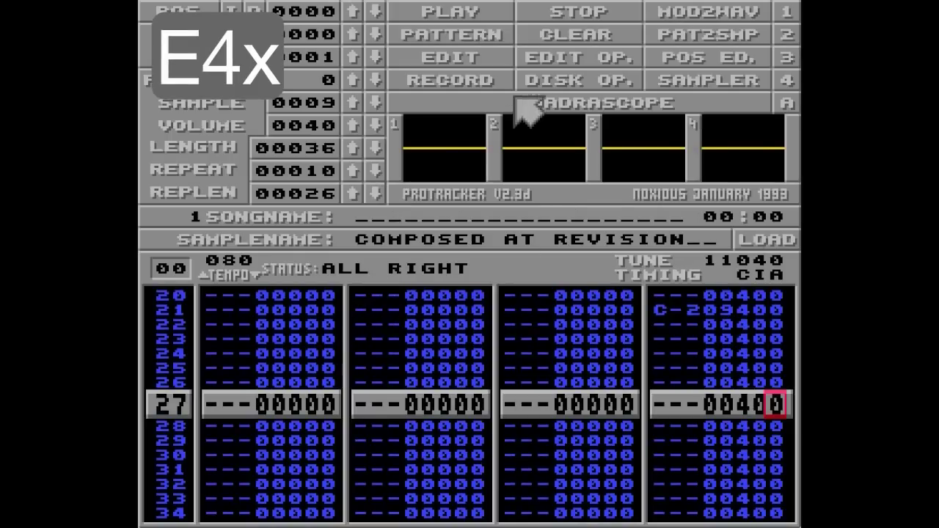
# - Clear the song and all samples, then load the SINECZ.IF sample
pyautogui.click(569, 36)
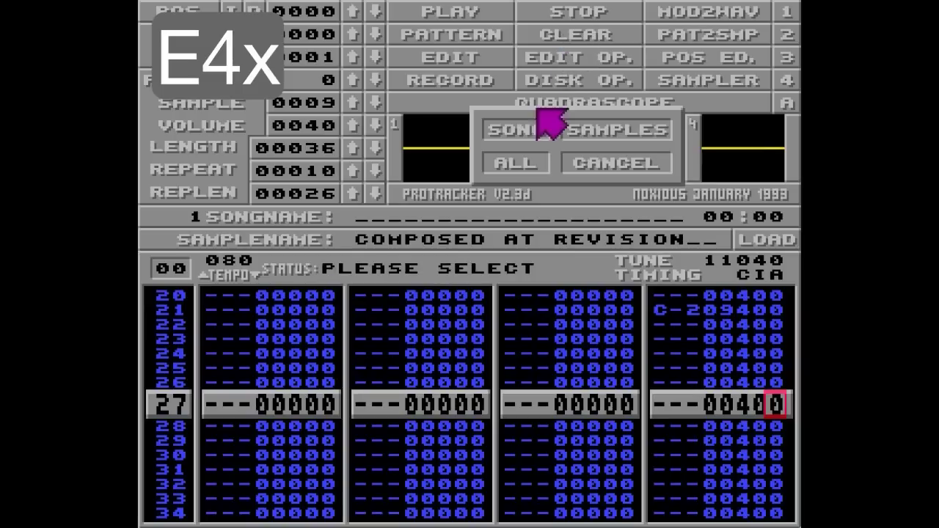
pyautogui.click(527, 156)
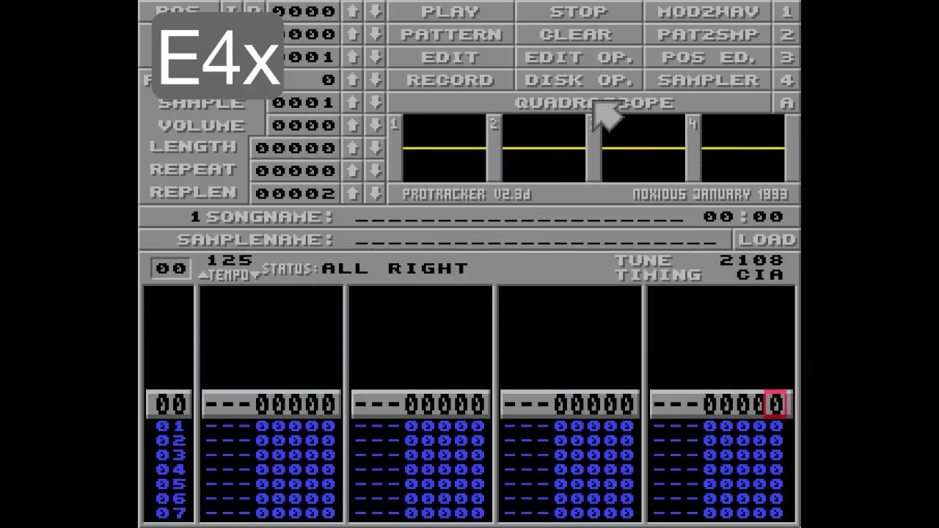
pyautogui.click(593, 80)
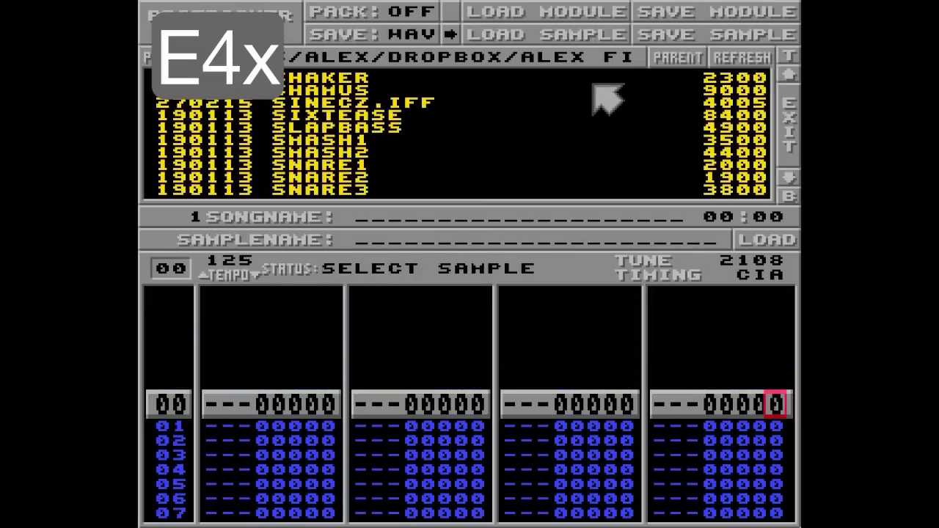
pyautogui.click(424, 102)
pyautogui.click(786, 121)
# - Enter a C-2 SINECZ note on row 00 in channels 1 and 2
pyautogui.press('Right')
pyautogui.press('z')
pyautogui.press('Up')
pyautogui.press('Tab')
pyautogui.press('z')
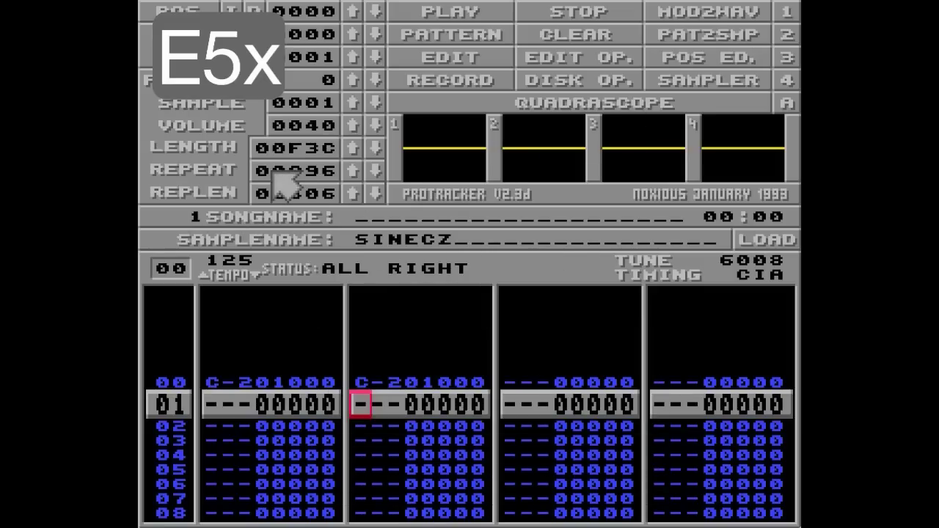
# - Add finetune command E53 to channel 2's row 00 note
pyautogui.press('Up')
pyautogui.press('Right')
pyautogui.press('Right')
pyautogui.press('Right')
pyautogui.press('space')
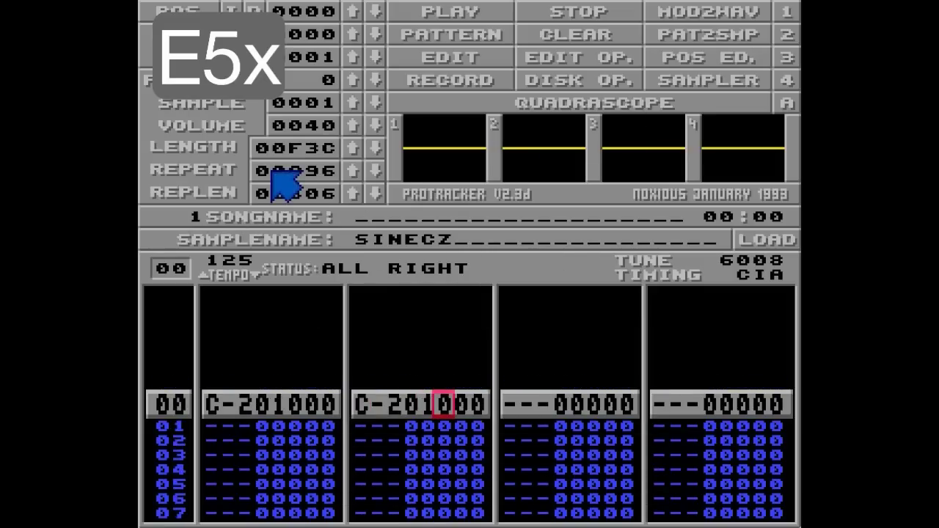
pyautogui.write('E')
pyautogui.press('Right')
pyautogui.write('5')
pyautogui.press('Up')
pyautogui.press('Right')
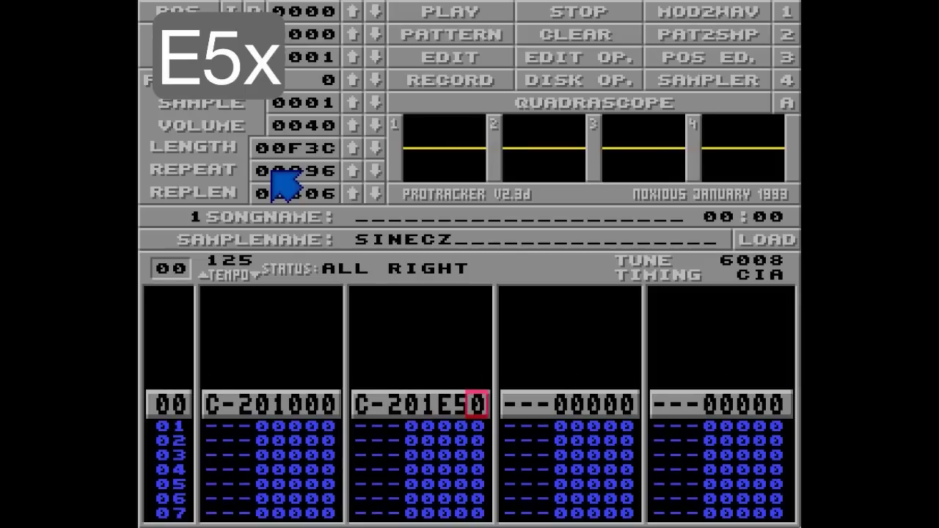
pyautogui.write('3')
# - Play the pattern to compare both channels, then stop
pyautogui.press('Alt_R')
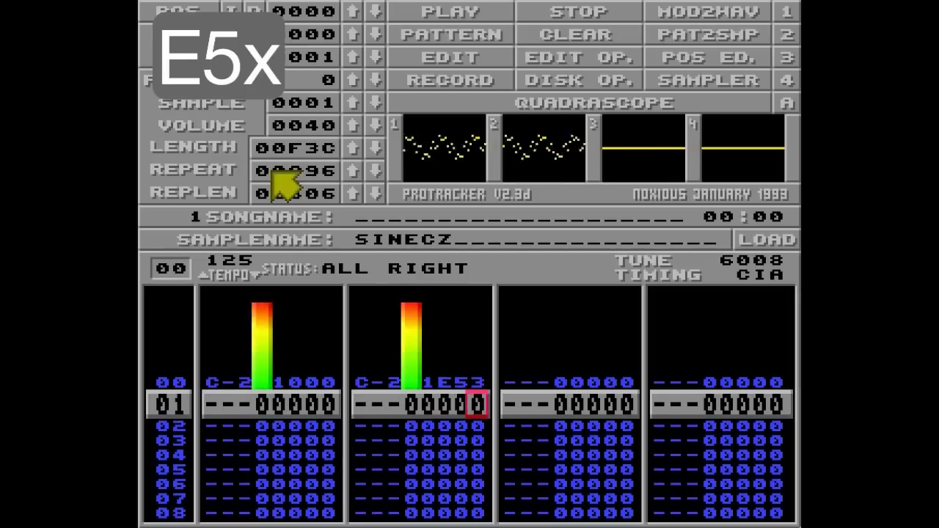
pyautogui.press('space')
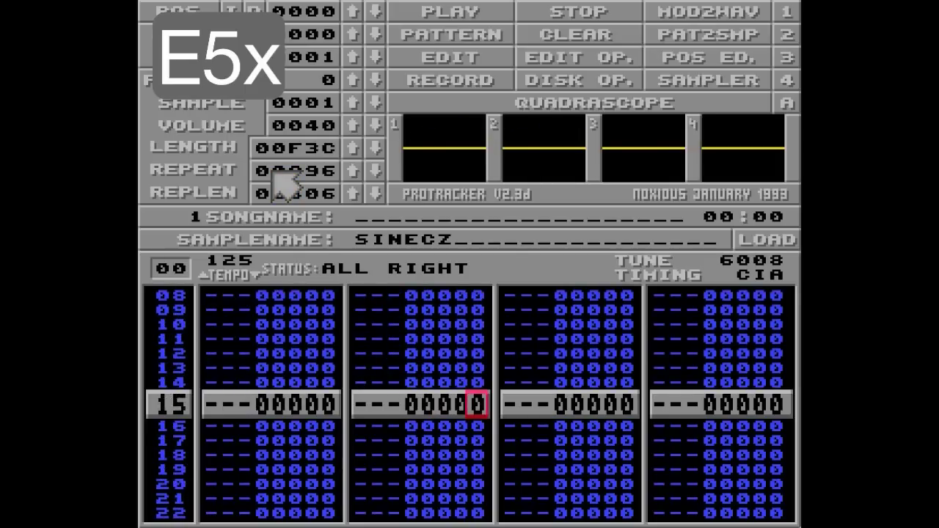
pyautogui.click(570, 34)
# - Clear only the song and enter notes C-2 D-2 E-2 F-2 G-2 F-2 E-2 D-2 C-2 in channel 1
pyautogui.click(541, 130)
pyautogui.press('Left')
pyautogui.press('Left')
pyautogui.press('Left')
pyautogui.press('Left')
pyautogui.press('Left')
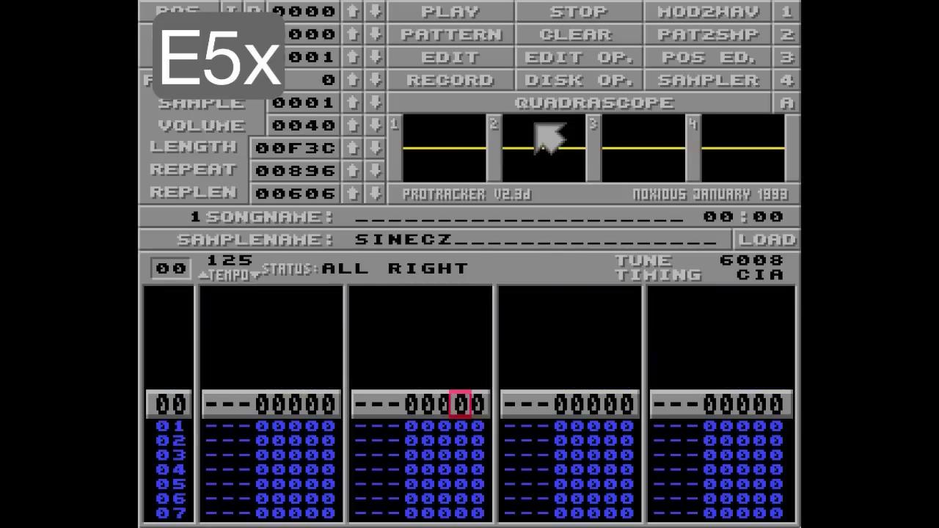
pyautogui.press('Left')
pyautogui.press('Left')
pyautogui.press('Left')
pyautogui.press('Left')
pyautogui.press('Left')
pyautogui.press('Left')
pyautogui.press('Left')
pyautogui.press('Right')
pyautogui.press('space')
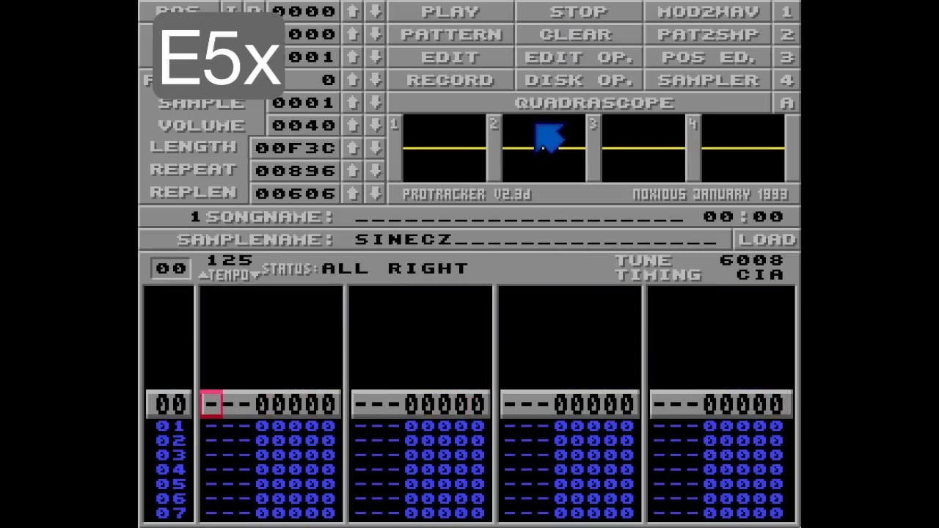
pyautogui.press('z')
pyautogui.press('x')
pyautogui.write('trewq')
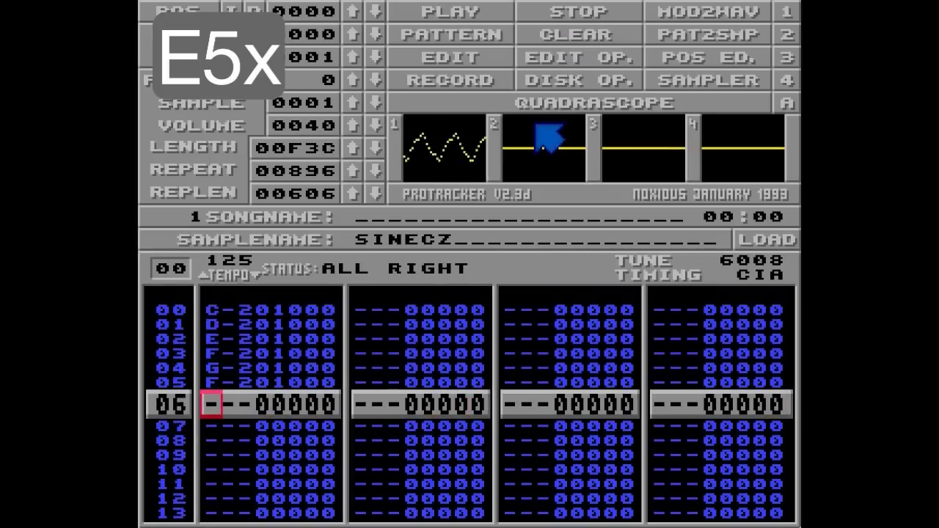
pyautogui.press('space')
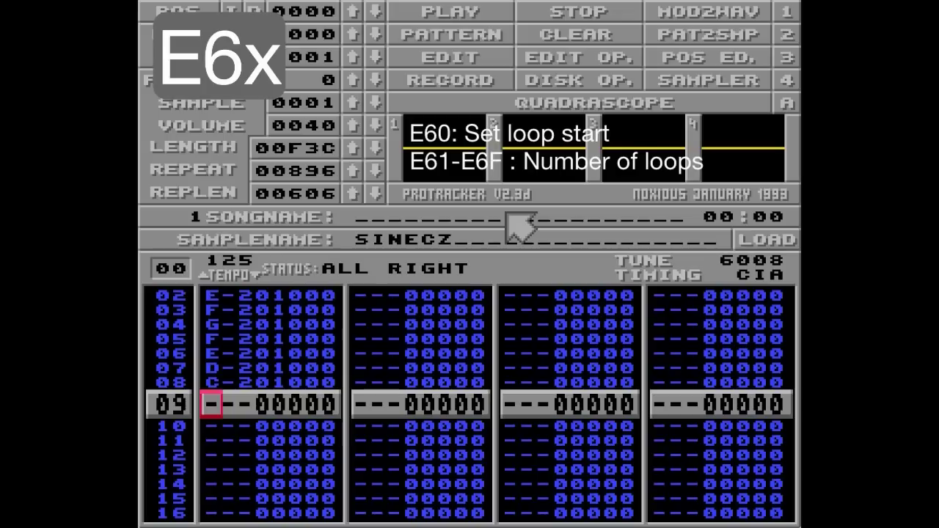
pyautogui.press('Up')
pyautogui.press('Up')
pyautogui.press('Up')
pyautogui.press('Up')
pyautogui.press('Up')
pyautogui.press('Up')
pyautogui.press('Up')
pyautogui.press('Up')
pyautogui.press('Up')
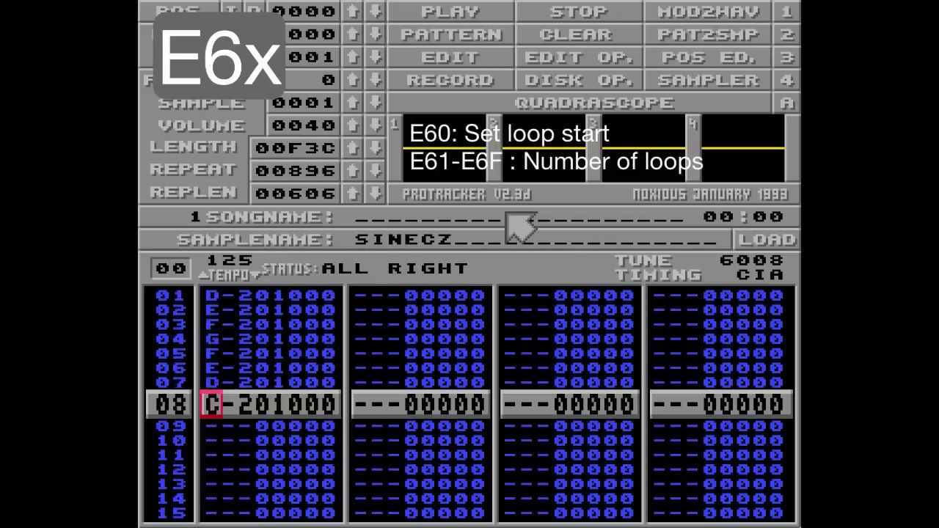
pyautogui.press('Right')
pyautogui.press('Right')
pyautogui.press('Right')
pyautogui.press('space')
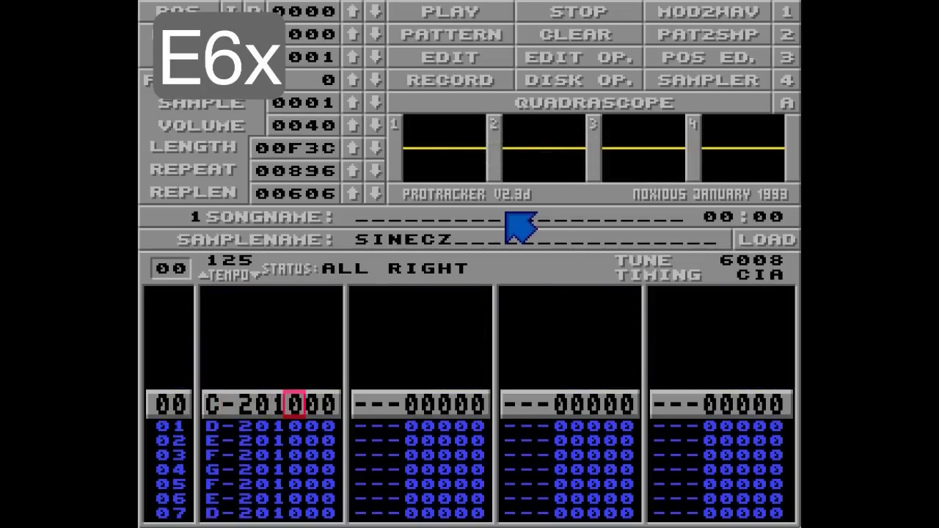
pyautogui.write('e60')
pyautogui.press('Down')
pyautogui.press('Down')
pyautogui.press('Down')
pyautogui.press('Down')
pyautogui.press('Down')
pyautogui.press('Down')
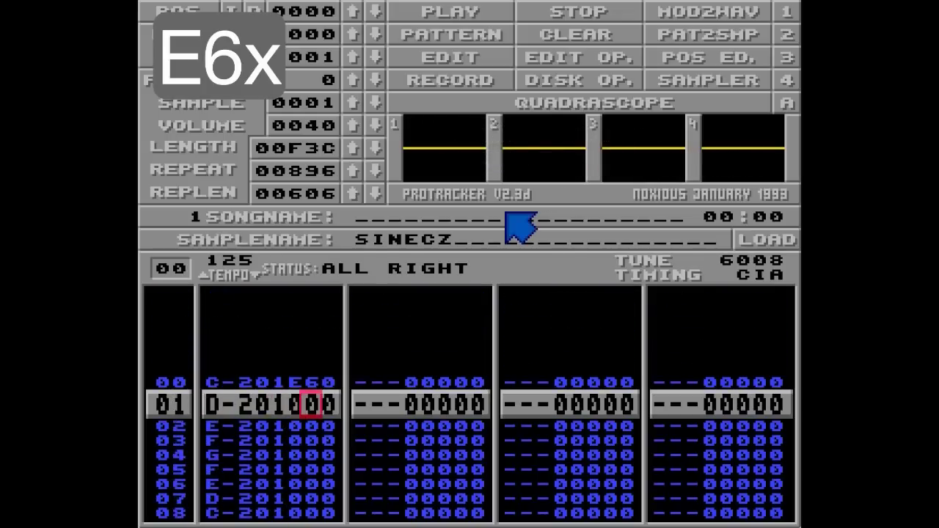
pyautogui.press('Down')
pyautogui.press('Left')
pyautogui.write('e61')
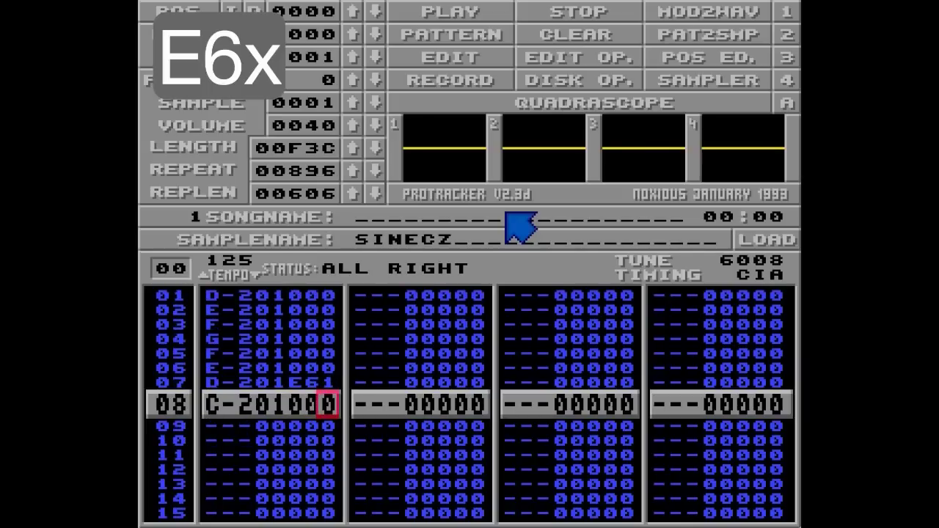
pyautogui.press('Alt_R')
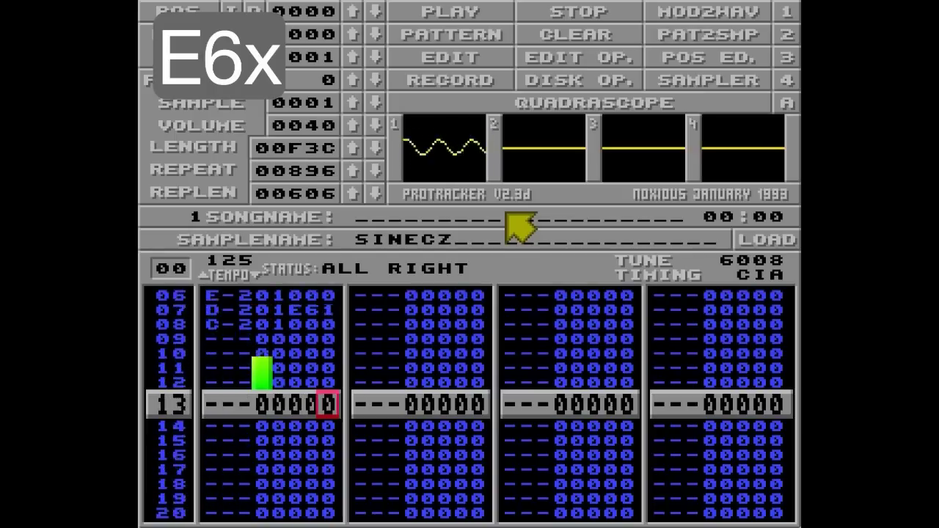
pyautogui.press('space')
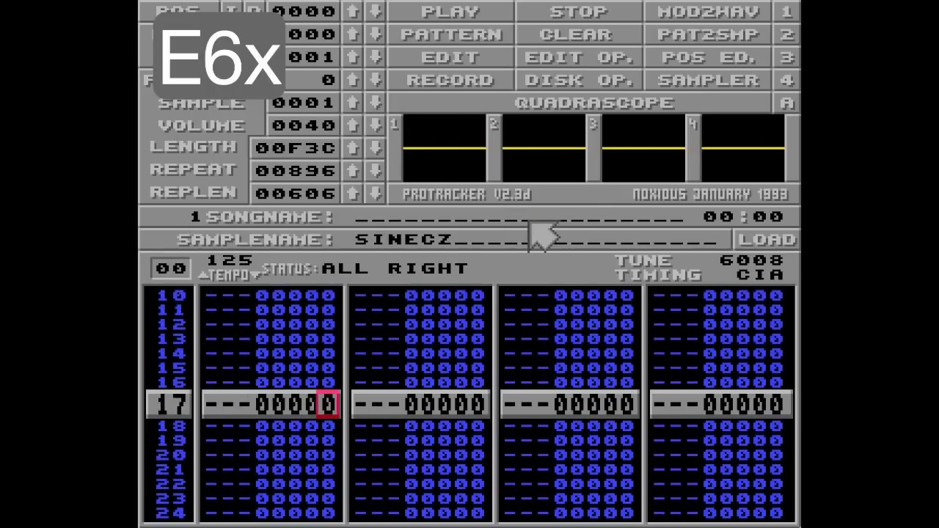
# - Enter E60 on row 03 and E64 on row 04 in track 2's effect column
pyautogui.press('Up')
pyautogui.press('Up')
pyautogui.press('Up')
pyautogui.press('Up')
pyautogui.press('Up')
pyautogui.press('Up')
pyautogui.press('Up')
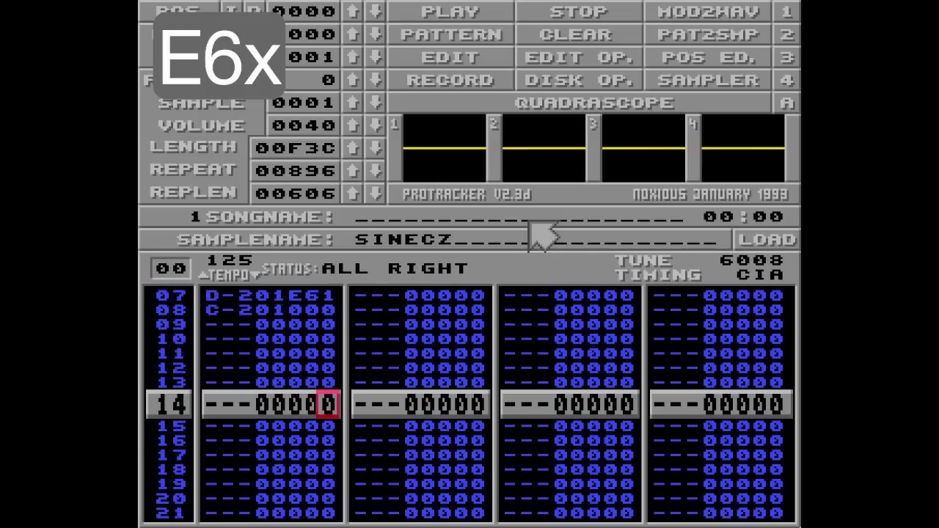
pyautogui.press('Up')
pyautogui.press('Up')
pyautogui.press('Up')
pyautogui.press('Up')
pyautogui.press('Up')
pyautogui.press('Up')
pyautogui.press('Up')
pyautogui.press('Right')
pyautogui.press('Right')
pyautogui.press('Right')
pyautogui.press('Right')
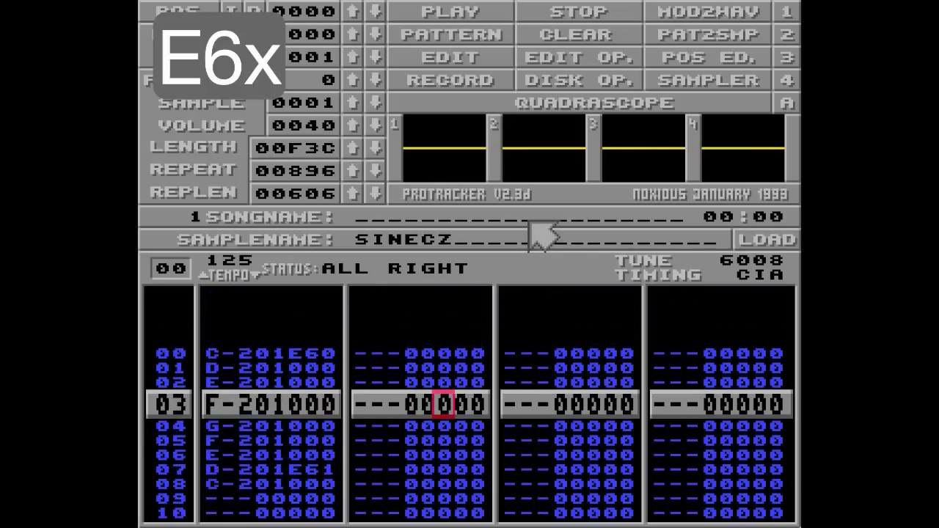
pyautogui.press('space')
pyautogui.write('E60 ---00')
pyautogui.write('E')
pyautogui.write('64')
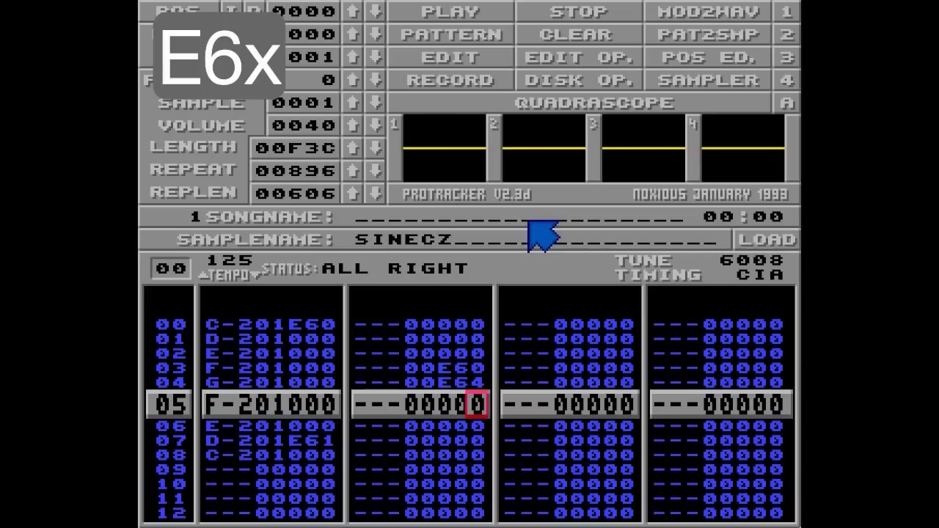
# - Play the pattern to hear the E60/E64 loop, then stop
pyautogui.press('Alt_R')
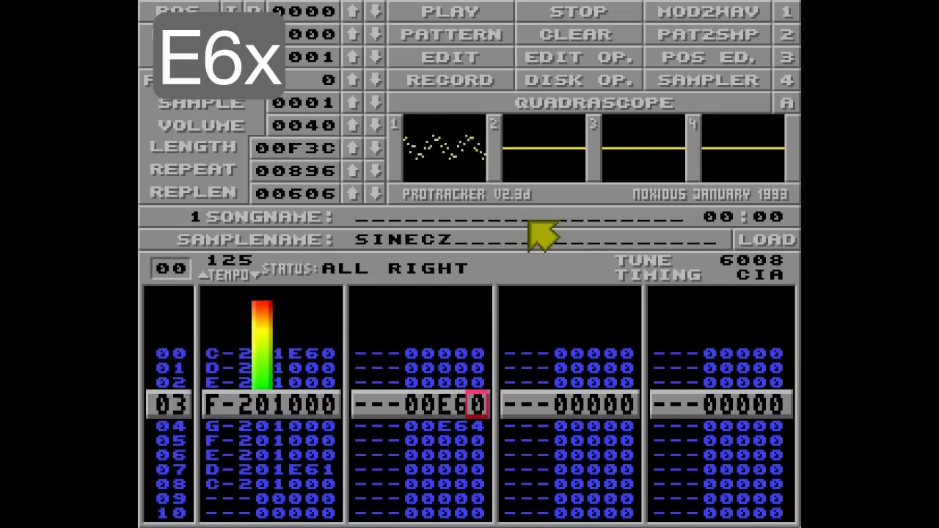
pyautogui.press('space')
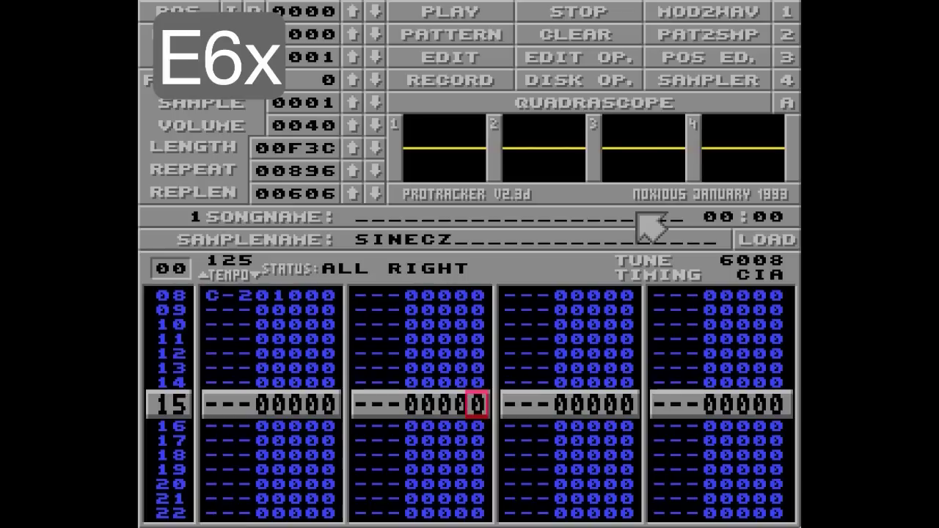
pyautogui.hotkey('ctrl', 'b')
pyautogui.press('Up')
pyautogui.press('Up')
pyautogui.press('Up')
pyautogui.press('Up')
pyautogui.press('Up')
pyautogui.press('Up')
pyautogui.press('Up')
pyautogui.press('Up')
pyautogui.press('Up')
pyautogui.press('Up')
pyautogui.press('Up')
pyautogui.press('Up')
pyautogui.press('Up')
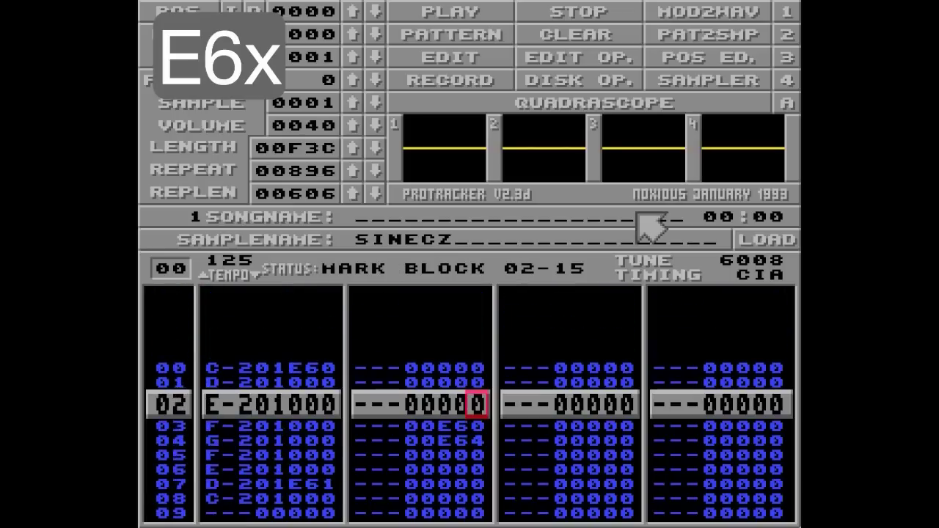
# - Cut the marked track 2 block and paste it at row 00, moving E60 there
pyautogui.hotkey('ctrl', 'x')
pyautogui.press('Up')
pyautogui.press('Up')
pyautogui.press('Left')
pyautogui.press('Left')
pyautogui.hotkey('ctrl', 'v')
pyautogui.press('Down')
pyautogui.press('Down')
pyautogui.press('Down')
pyautogui.press('Down')
pyautogui.press('Down')
pyautogui.press('Down')
pyautogui.press('Down')
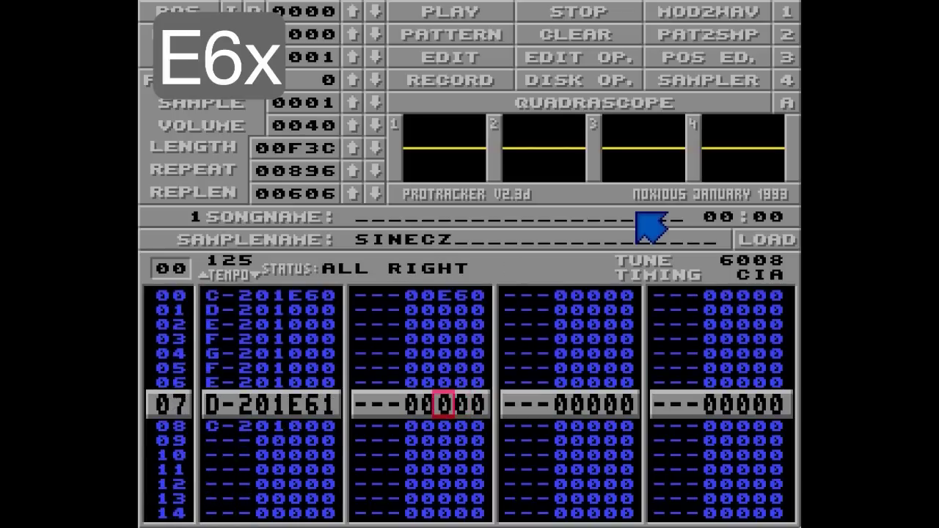
# - Enter E61 on row 07 of track 2 and play the pattern to hear it
pyautogui.write('E')
pyautogui.press('Up')
pyautogui.press('Right')
pyautogui.write('6')
pyautogui.press('Up')
pyautogui.press('Right')
pyautogui.write('1')
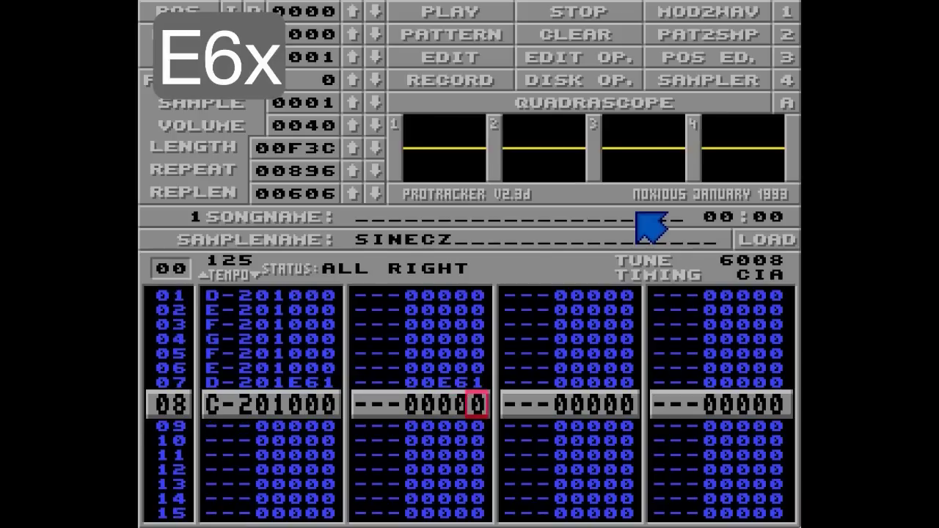
pyautogui.press('Alt_R')
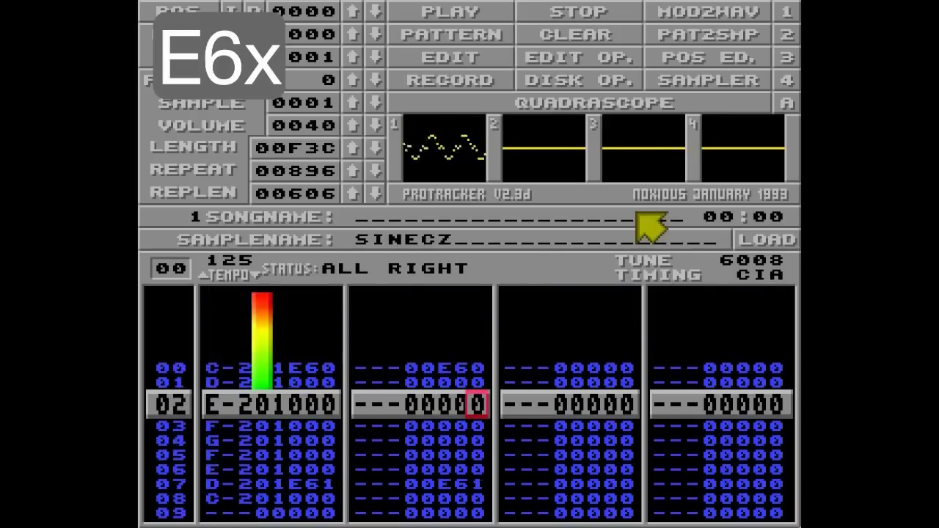
pyautogui.press('space')
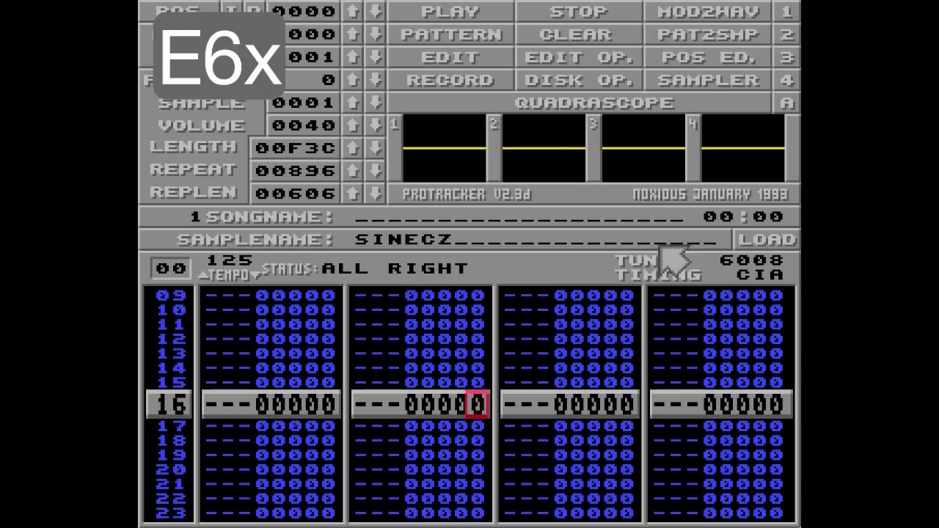
# - Overwrite row 07's E61 with E62 in track 2 and play the pattern
pyautogui.press('Up')
pyautogui.press('Up')
pyautogui.press('Up')
pyautogui.press('Up')
pyautogui.press('Up')
pyautogui.press('Up')
pyautogui.press('Up')
pyautogui.press('Up')
pyautogui.press('Up')
pyautogui.press('space')
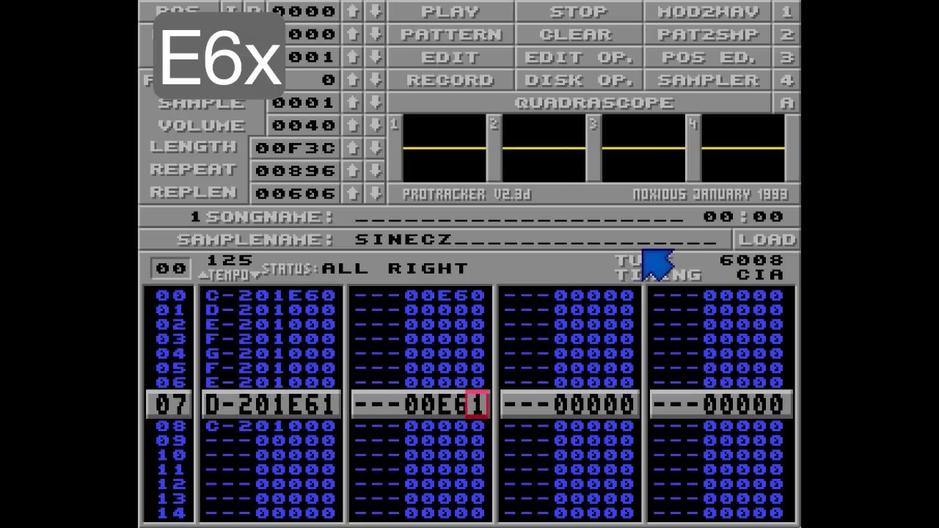
pyautogui.write('2')
pyautogui.press('Up')
pyautogui.press('Up')
pyautogui.press('Up')
pyautogui.press('Up')
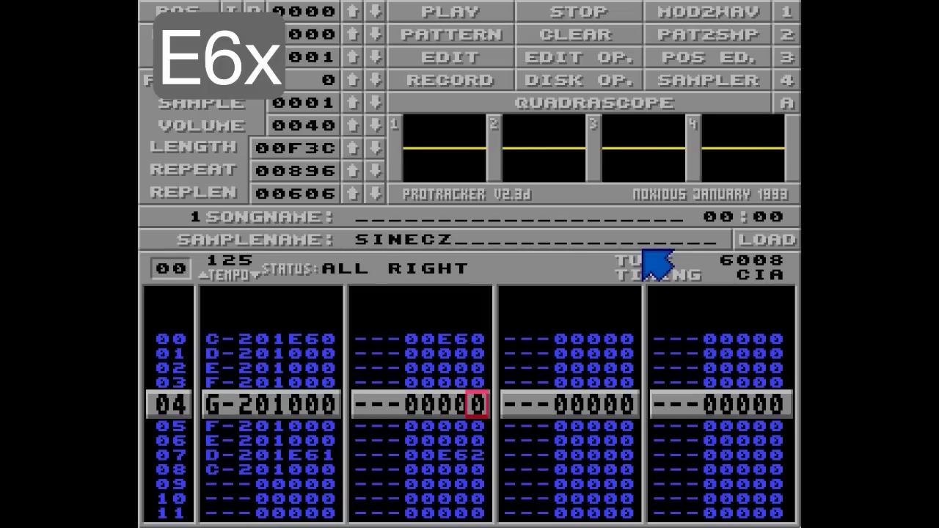
pyautogui.press('space')
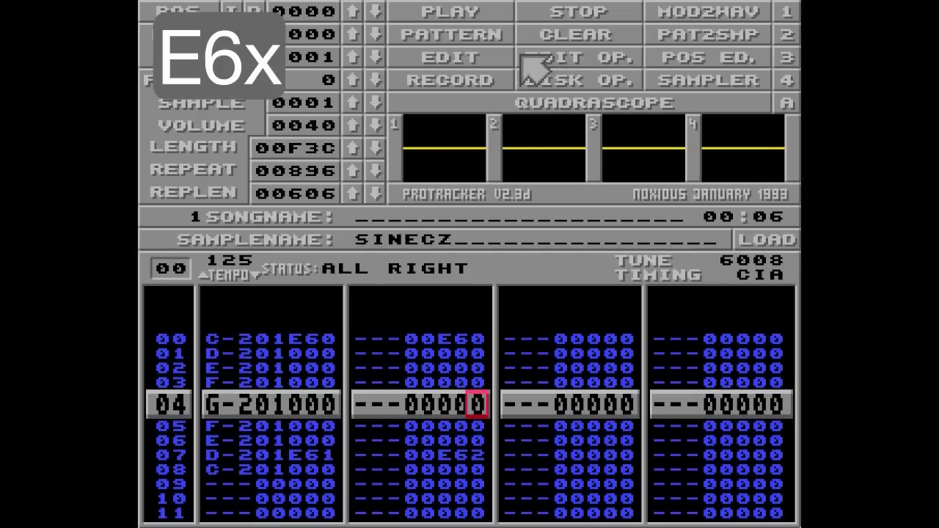
pyautogui.press('Alt_R')
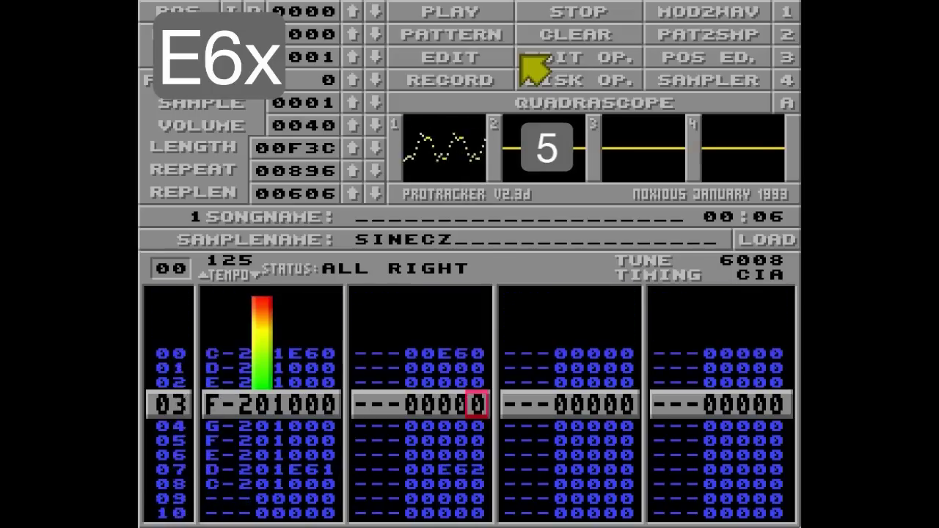
pyautogui.press('space')
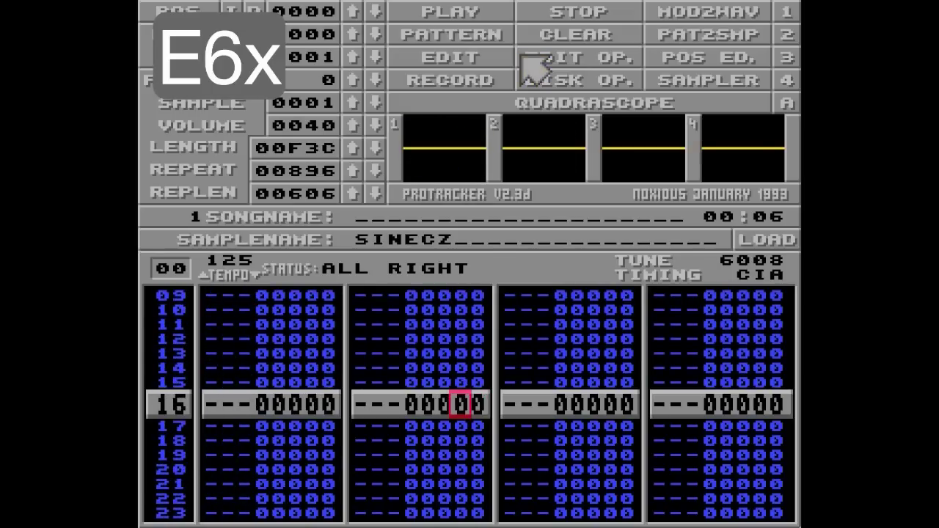
# - Mark track 2's effect column from row 16 up to row 00 and clear the old loop commands
pyautogui.press('Left')
pyautogui.press('space')
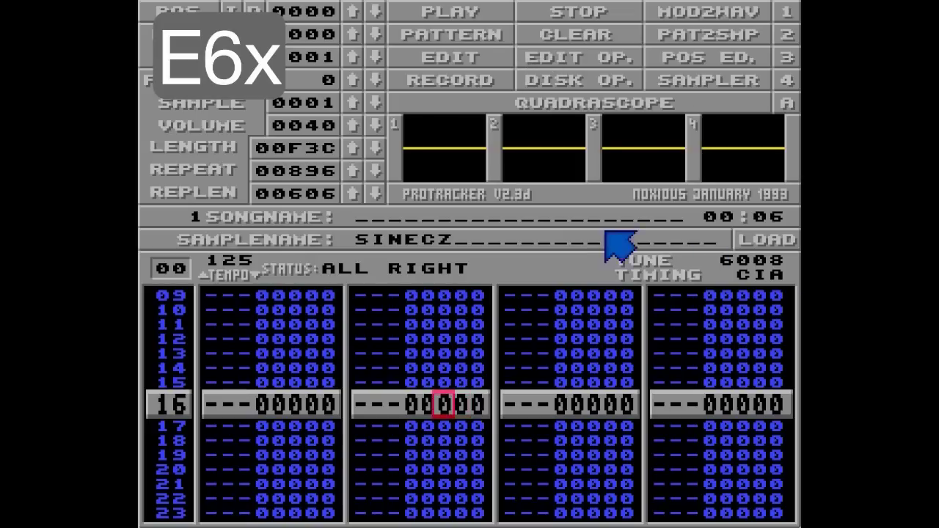
pyautogui.hotkey('alt', 'b')
pyautogui.press('Up')
pyautogui.press('Up')
pyautogui.press('Up')
pyautogui.press('Up')
pyautogui.press('Up')
pyautogui.press('Up')
pyautogui.press('Up')
pyautogui.press('Up')
pyautogui.press('Up')
pyautogui.press('Up')
pyautogui.press('Up')
pyautogui.press('Up')
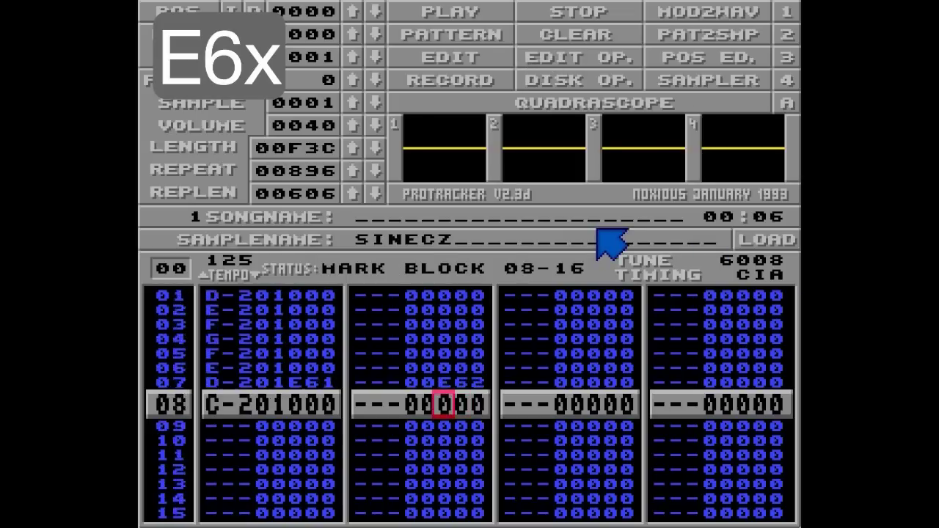
pyautogui.press('Up')
pyautogui.press('Up')
pyautogui.press('Up')
# - Enter E60 on row 06 of track 2
pyautogui.press('Up')
pyautogui.hotkey('ctrl', 'c')
pyautogui.press('Down')
pyautogui.press('Down')
pyautogui.press('Down')
pyautogui.press('Down')
pyautogui.press('Down')
pyautogui.press('space')
pyautogui.press('space')
pyautogui.press('Down')
pyautogui.write('e')
pyautogui.press('Up')
pyautogui.press('Right')
pyautogui.write('6')
# - Enter E63 on row 10 of track 2
pyautogui.press('Down')
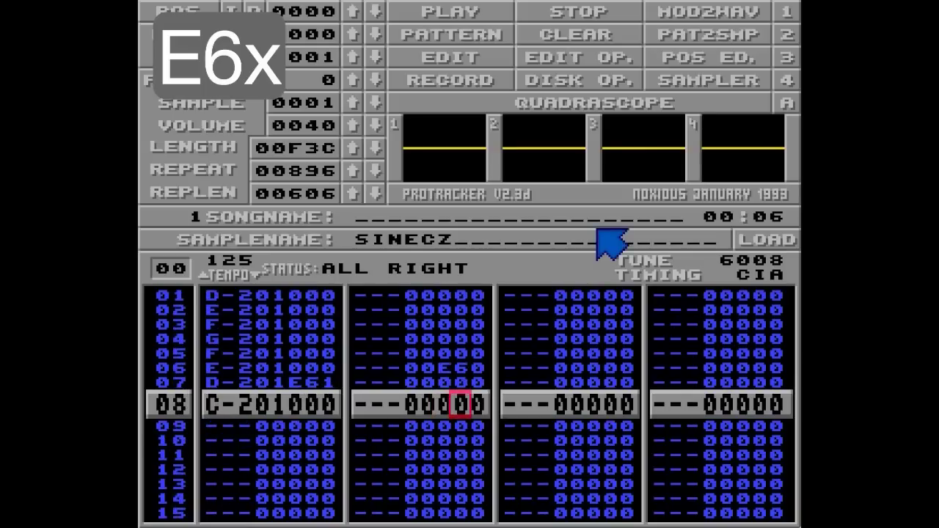
pyautogui.press('Down')
pyautogui.press('Down')
pyautogui.press('Left')
pyautogui.write('e')
pyautogui.press('Up')
pyautogui.press('Right')
pyautogui.write('6')
pyautogui.press('Up')
pyautogui.press('Right')
pyautogui.write('3')
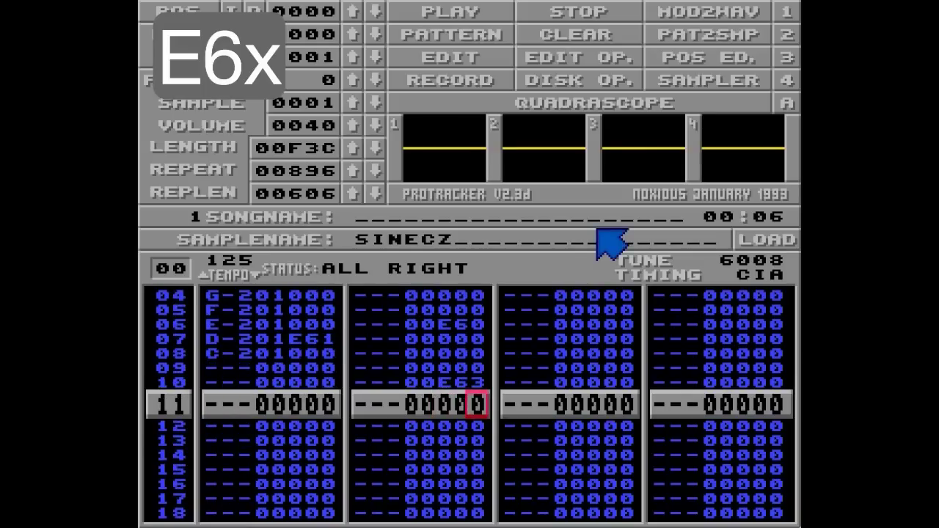
# - Play the pattern to hear the E63 loop, then stop
pyautogui.press('Control_R')
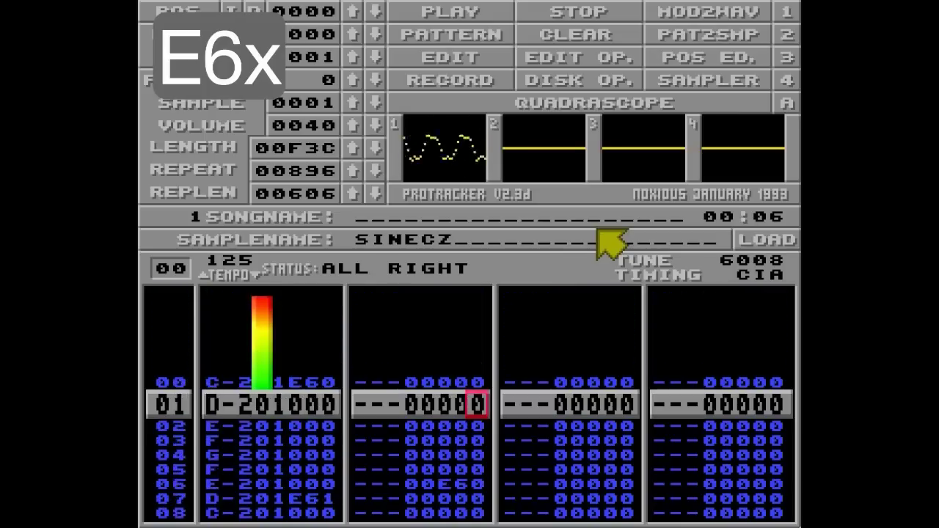
pyautogui.press('space')
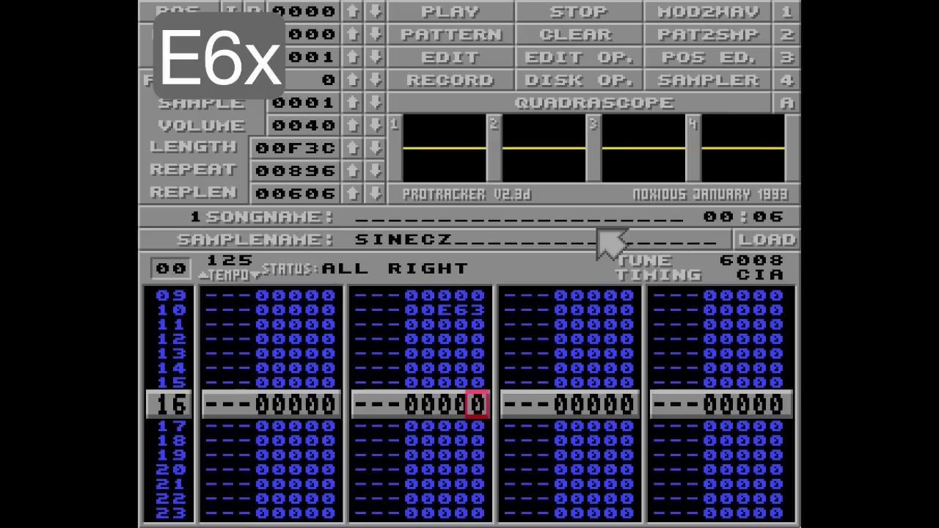
pyautogui.hotkey('ctrl', 'b')
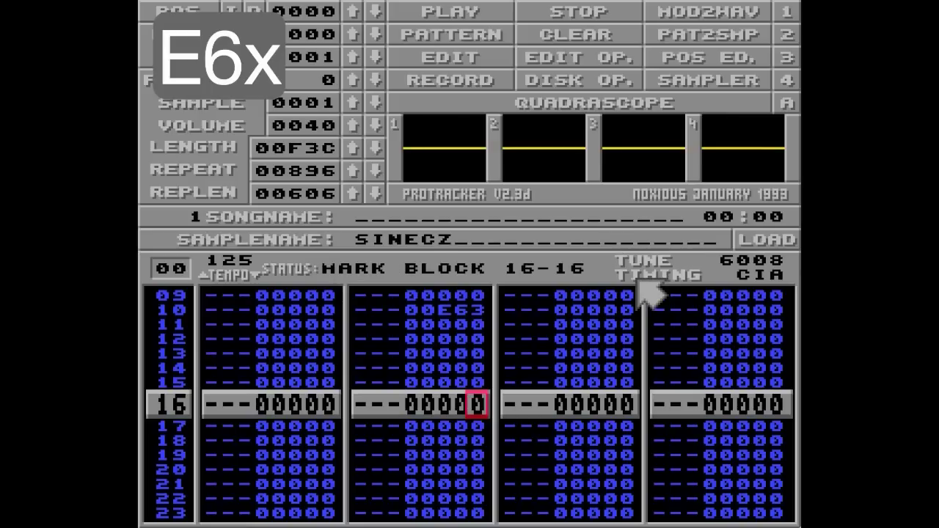
pyautogui.press('Up')
pyautogui.press('Up')
pyautogui.press('Up')
pyautogui.press('Up')
pyautogui.press('Up')
pyautogui.press('Up')
pyautogui.press('Up')
pyautogui.press('Up')
pyautogui.press('Up')
pyautogui.press('Up')
pyautogui.press('Up')
# - Clear track 2's marked block and zero track 1's loop effects on rows 07 and 00
pyautogui.hotkey('ctrl', 'x')
pyautogui.press('Down')
pyautogui.press('Down')
pyautogui.press('Left')
pyautogui.press('Left')
pyautogui.press('Left')
pyautogui.press('Left')
pyautogui.press('Left')
pyautogui.press('Left')
pyautogui.press('Left')
pyautogui.press('Left')
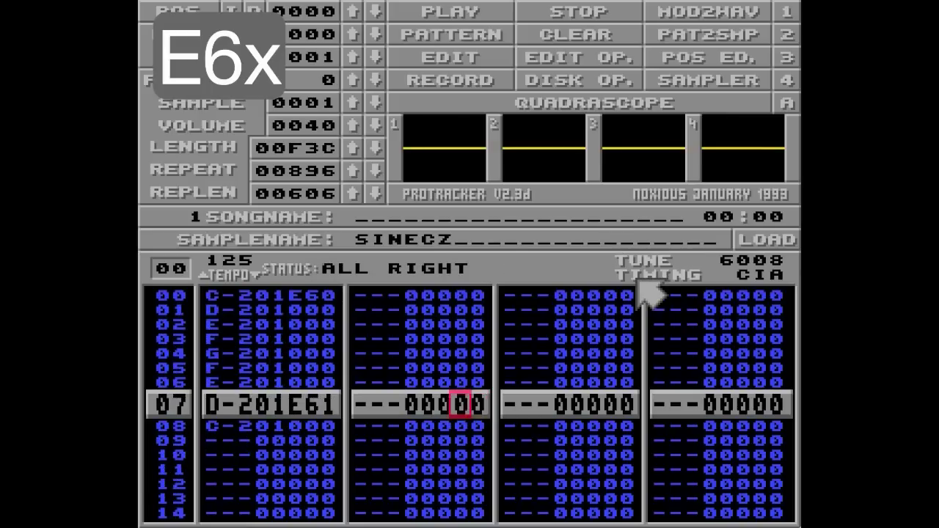
pyautogui.press('space')
pyautogui.write('000')
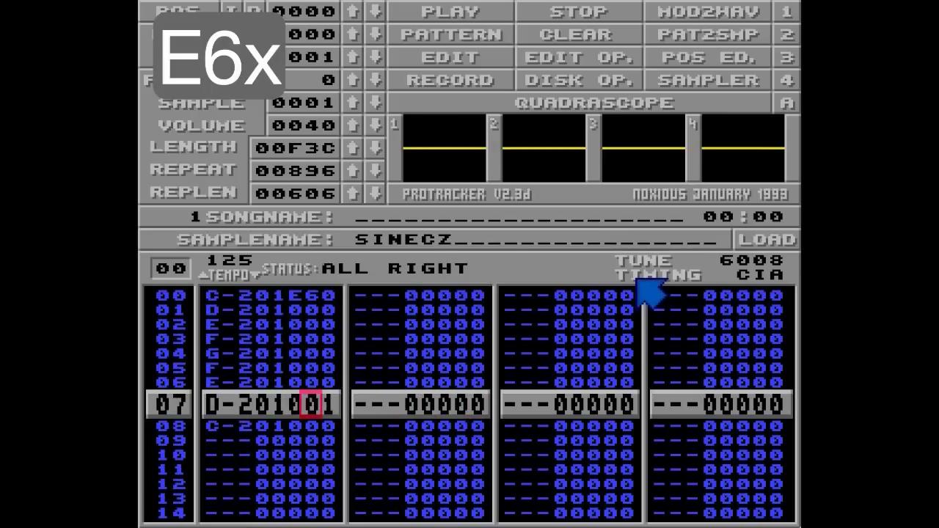
pyautogui.press('Up')
pyautogui.press('Up')
pyautogui.press('Up')
pyautogui.press('Up')
pyautogui.press('Up')
pyautogui.press('Up')
pyautogui.press('Left')
pyautogui.press('Up')
pyautogui.write('0')
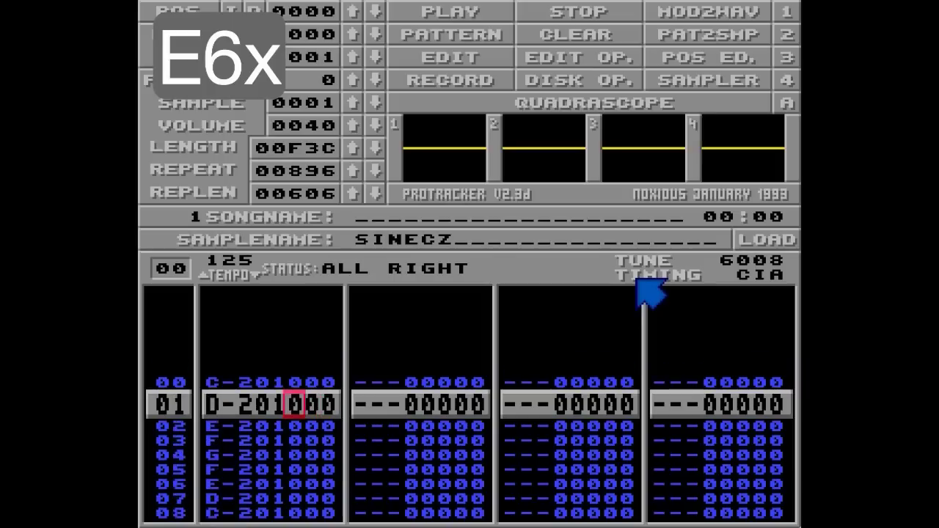
# - Enter E60 on row 04 and D00 on row 12 in track 1, and raise song length to 2
pyautogui.press('Down')
pyautogui.press('Down')
pyautogui.press('Down')
pyautogui.write('E')
pyautogui.press('Up')
pyautogui.press('Right')
pyautogui.write('6')
pyautogui.press('Down')
pyautogui.press('Down')
pyautogui.press('Down')
pyautogui.press('Down')
pyautogui.press('Down')
pyautogui.press('Down')
pyautogui.press('Down')
pyautogui.press('Left')
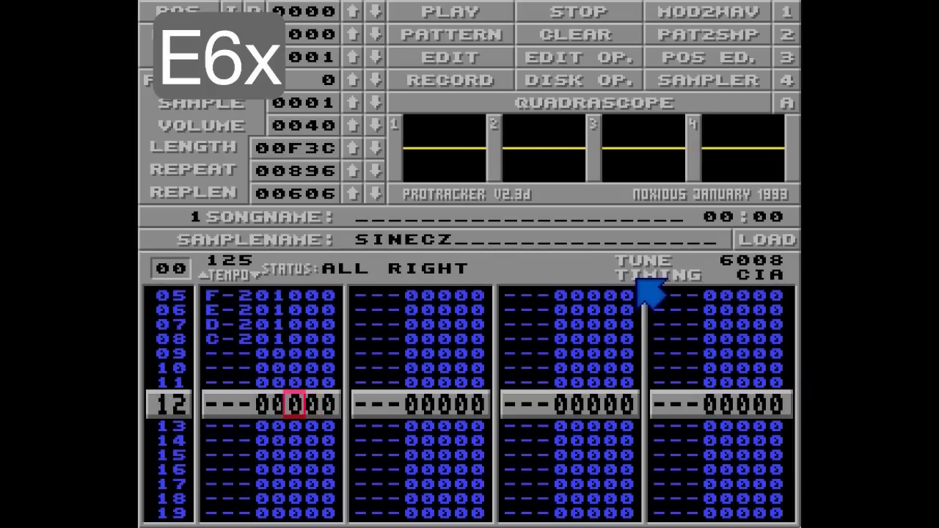
pyautogui.write('d')
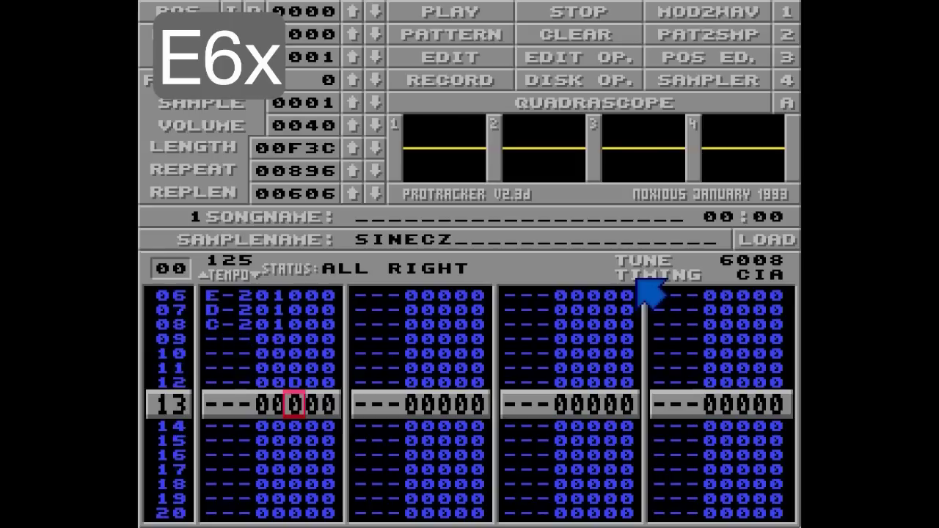
pyautogui.click(353, 57)
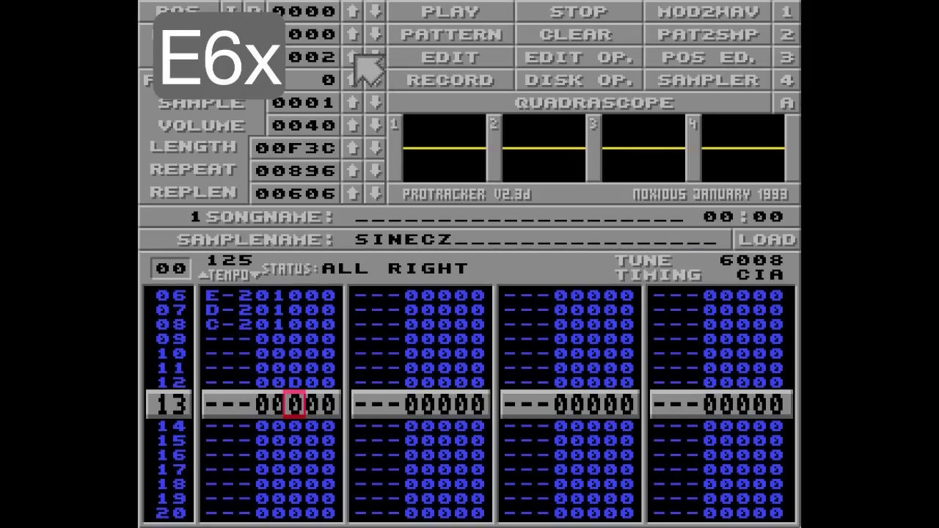
pyautogui.click(353, 11)
pyautogui.click(353, 34)
pyautogui.press('Alt_R')
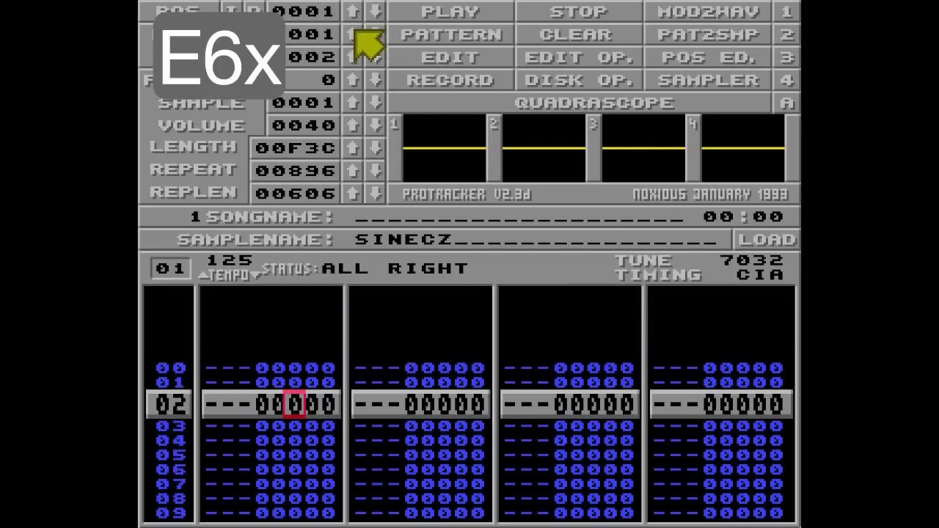
pyautogui.press('space')
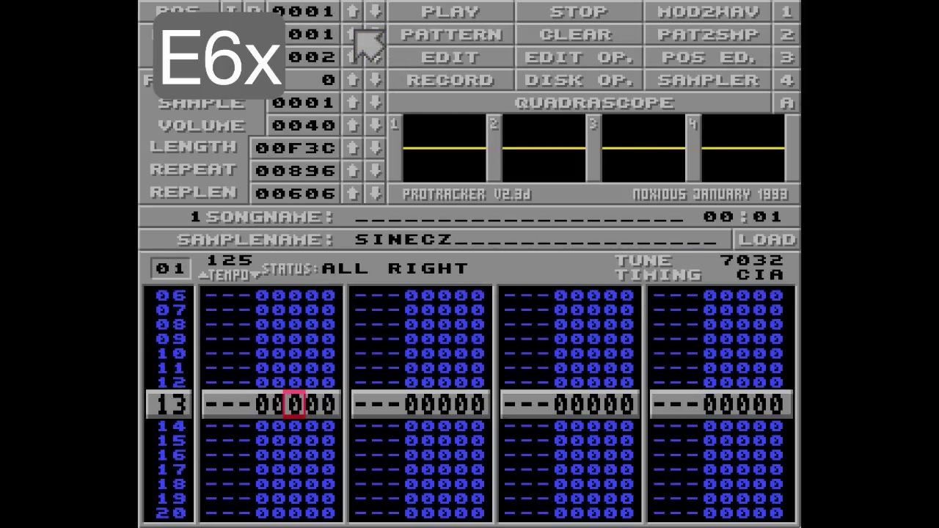
pyautogui.write('e61')
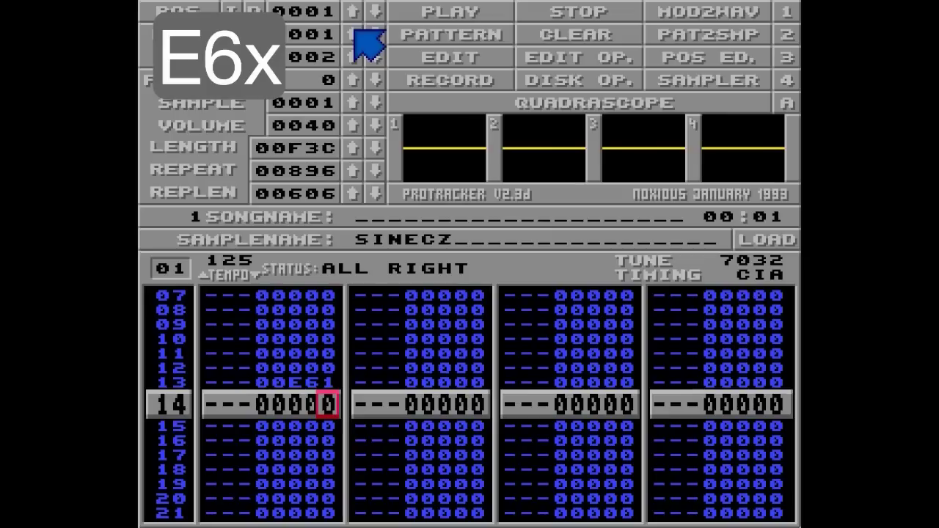
pyautogui.click(373, 11)
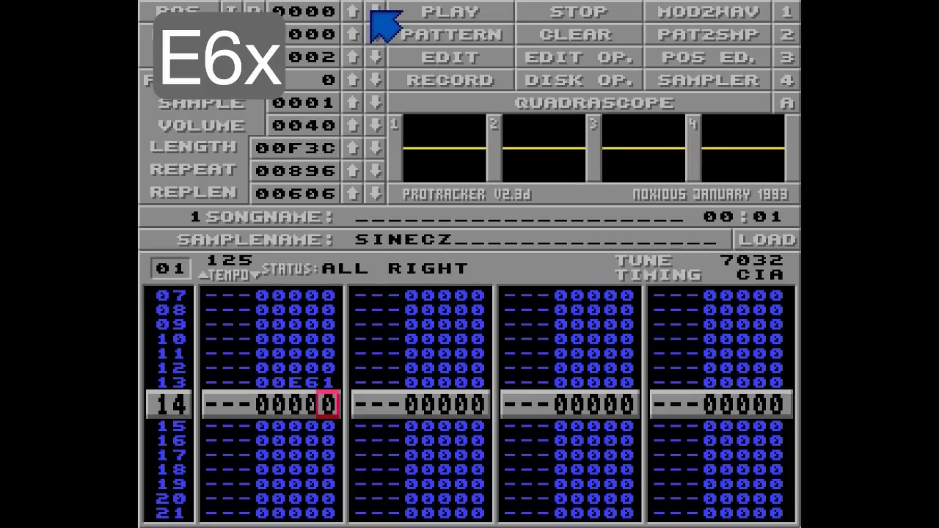
pyautogui.click(412, 12)
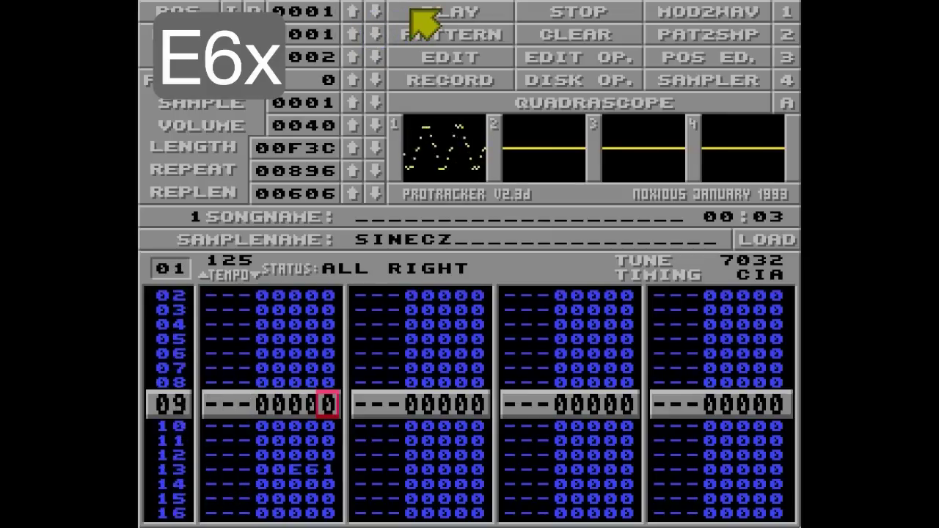
pyautogui.press('space')
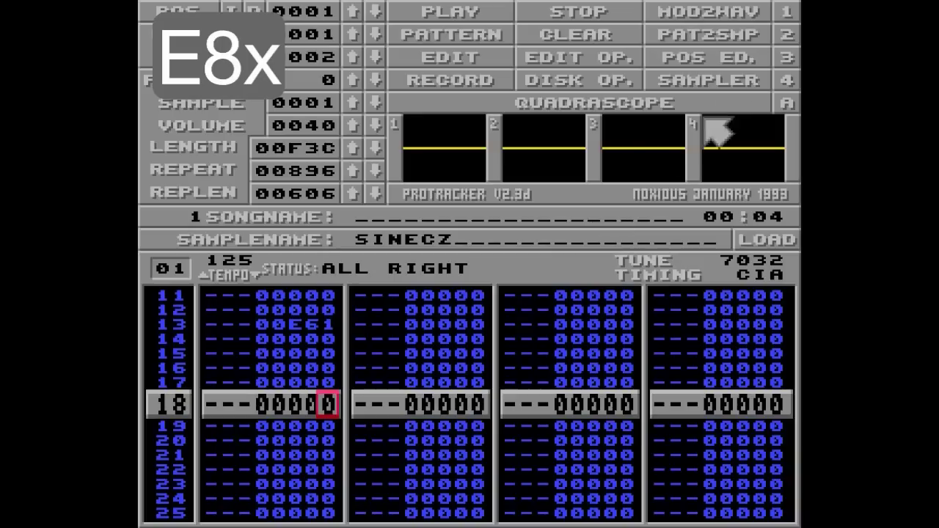
# - Clear only the song and enter a C-2 note on channel 1's row 00
pyautogui.click(546, 33)
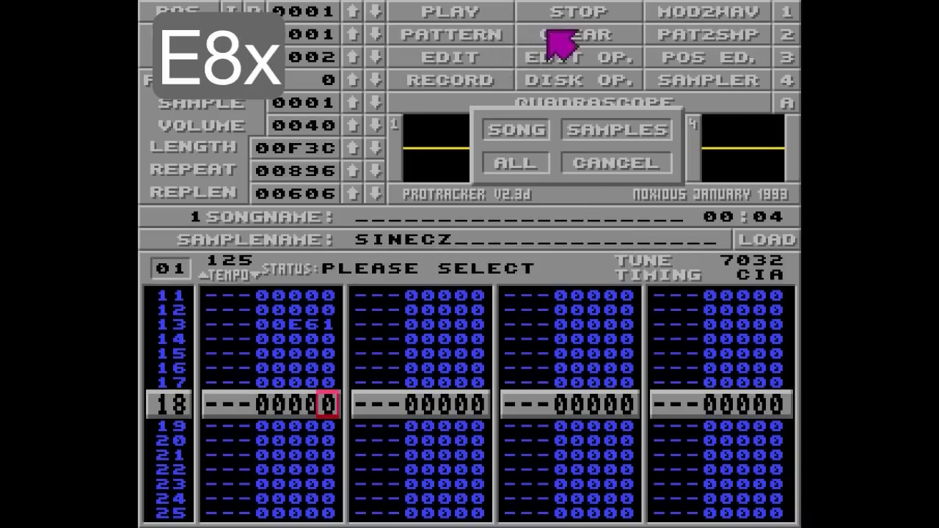
pyautogui.click(520, 123)
pyautogui.press('Left')
pyautogui.press('Left')
pyautogui.press('Left')
pyautogui.press('Left')
pyautogui.press('Left')
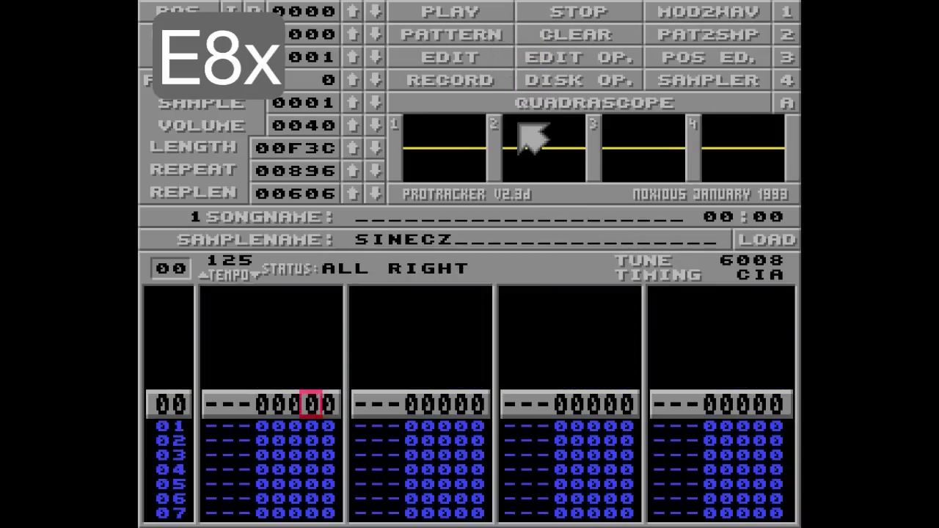
pyautogui.press('space')
pyautogui.press('z')
pyautogui.press('space')
# - Enter E81 on channel 1's row 04, then mark SINECZ's looped section in the sampler
pyautogui.press('Down')
pyautogui.press('Down')
pyautogui.press('Down')
pyautogui.press('Right')
pyautogui.press('Right')
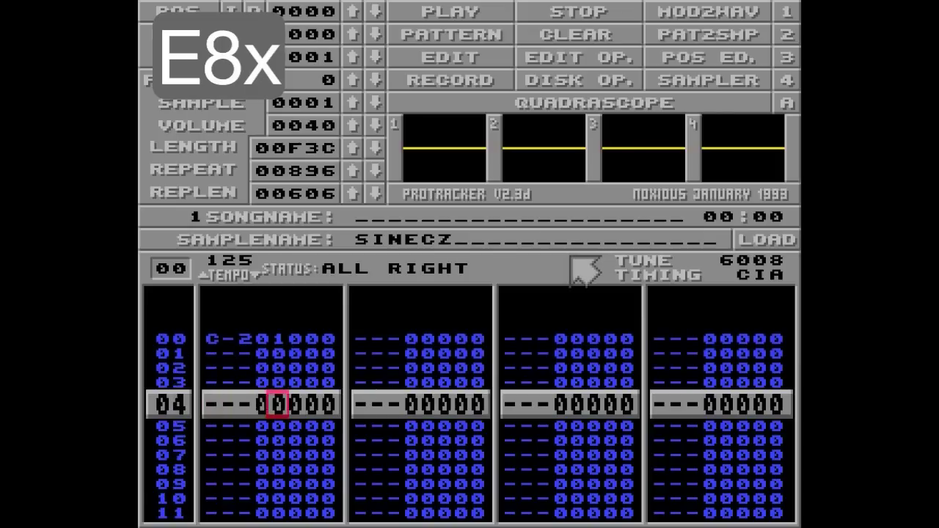
pyautogui.press('Right')
pyautogui.press('space')
pyautogui.write('e81')
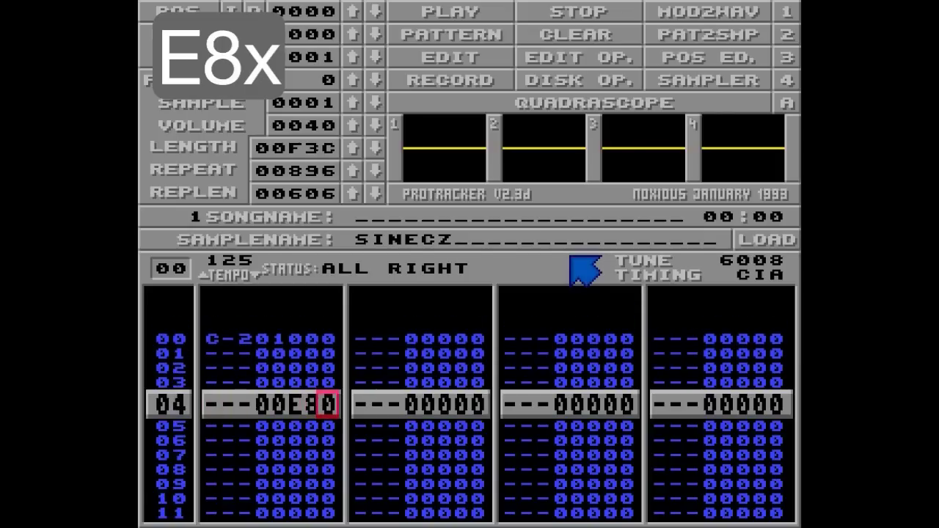
pyautogui.press('Up')
pyautogui.click(662, 82)
pyautogui.moveTo(511, 332); pyautogui.dragTo(766, 339)
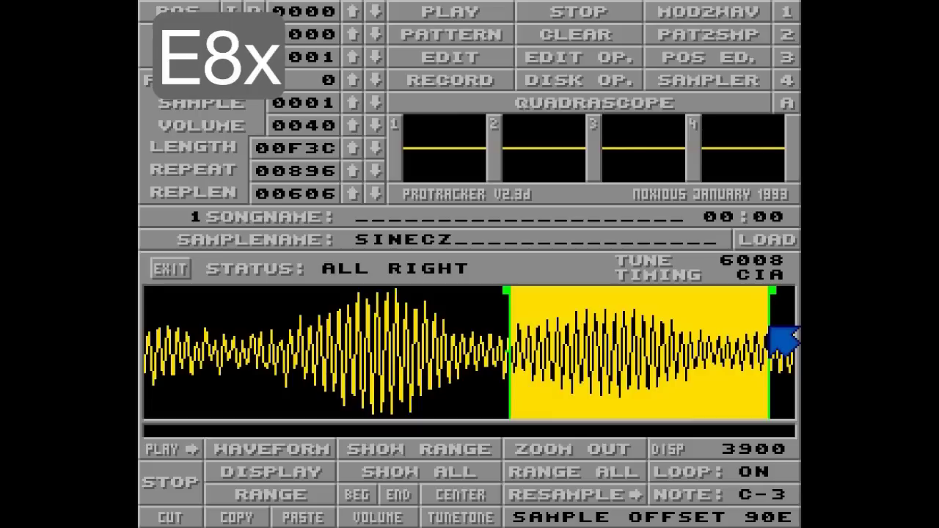
# - Close the SINECZ sampler view and return to the pattern
pyautogui.click(751, 82)
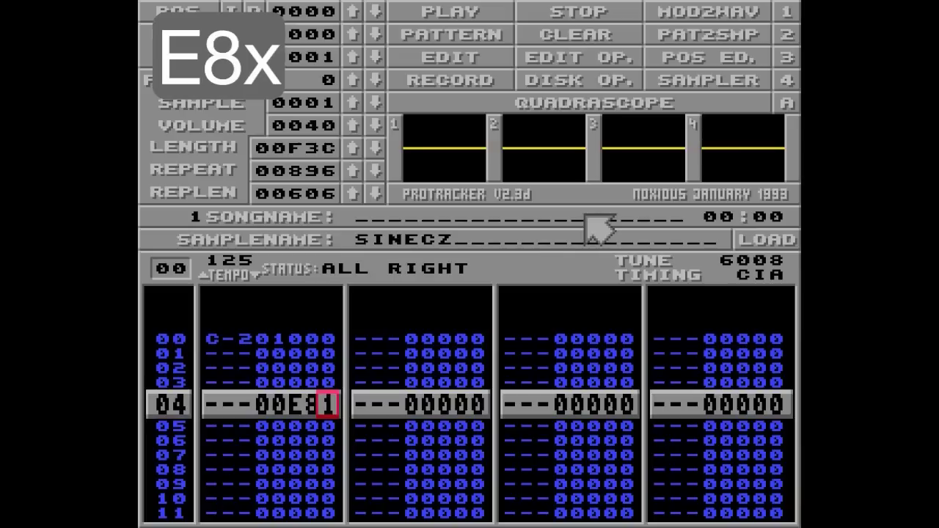
# - Erase every pattern and sample with the ALL option of the Clear dialog
pyautogui.click(563, 32)
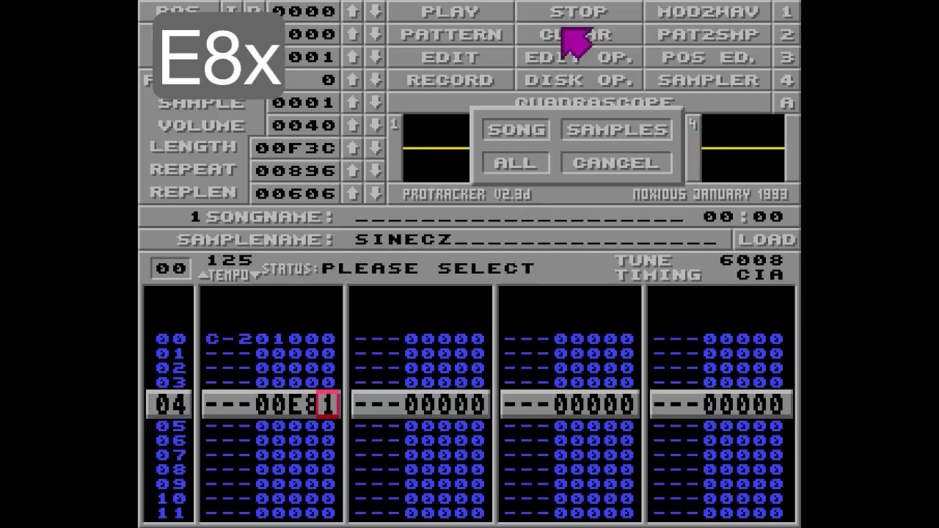
pyautogui.click(544, 159)
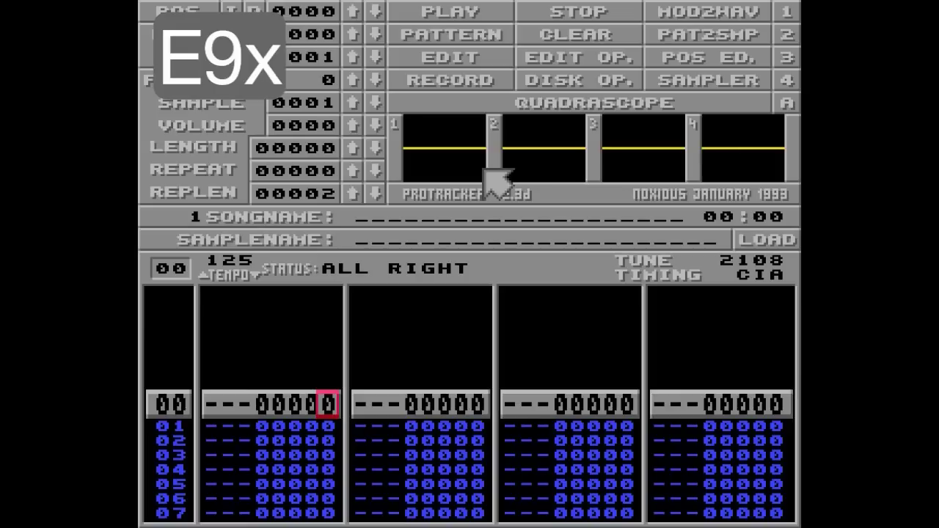
# - Load BASSDRUM1 into sample slot 01 and SNARE1 into slot 02 from Disk Op
pyautogui.click(620, 84)
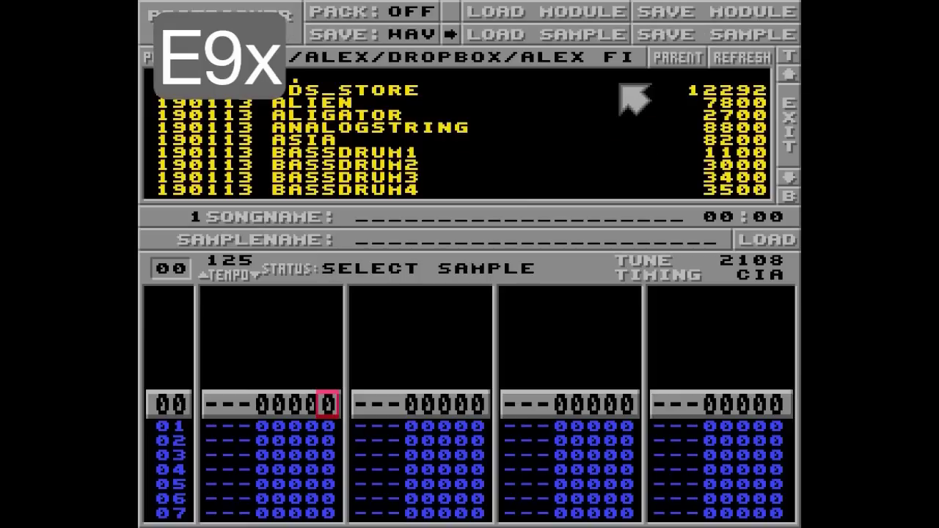
pyautogui.click(399, 152)
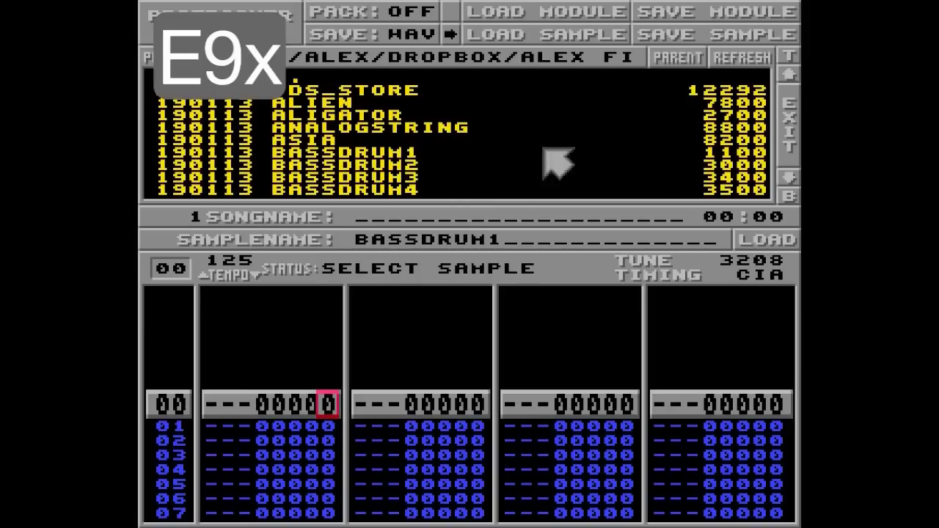
pyautogui.moveTo(790, 199); pyautogui.dragTo(790, 87)
pyautogui.click(789, 180)
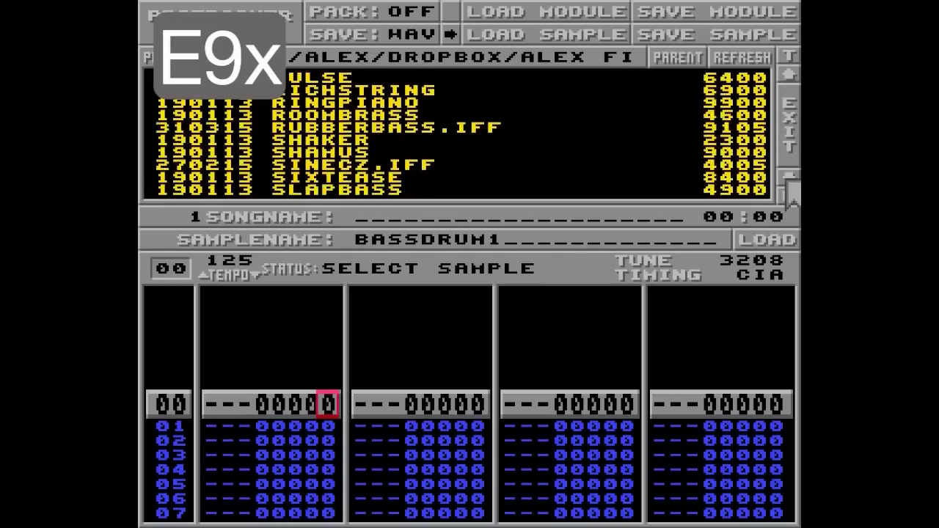
pyautogui.click(789, 192)
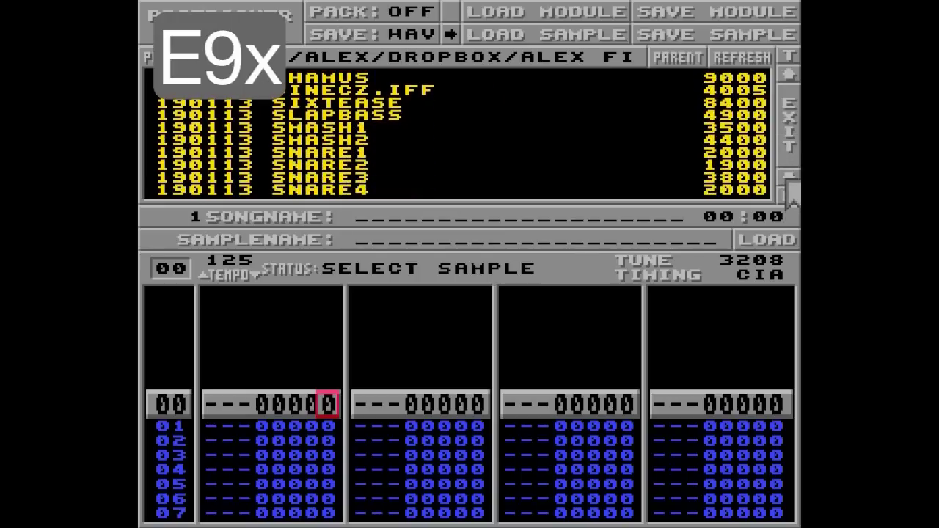
pyautogui.click(402, 153)
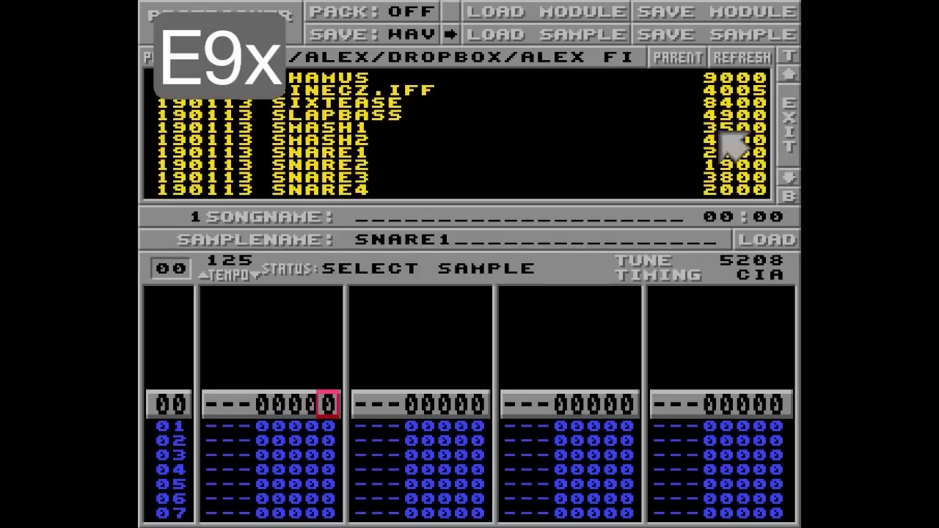
pyautogui.click(788, 110)
# - Turn on edit mode in channel 1 with sample 01, the bass drum, selected
pyautogui.press('Left')
pyautogui.press('Left')
pyautogui.press('Left')
pyautogui.press('Left')
pyautogui.press('Left')
pyautogui.press('space')
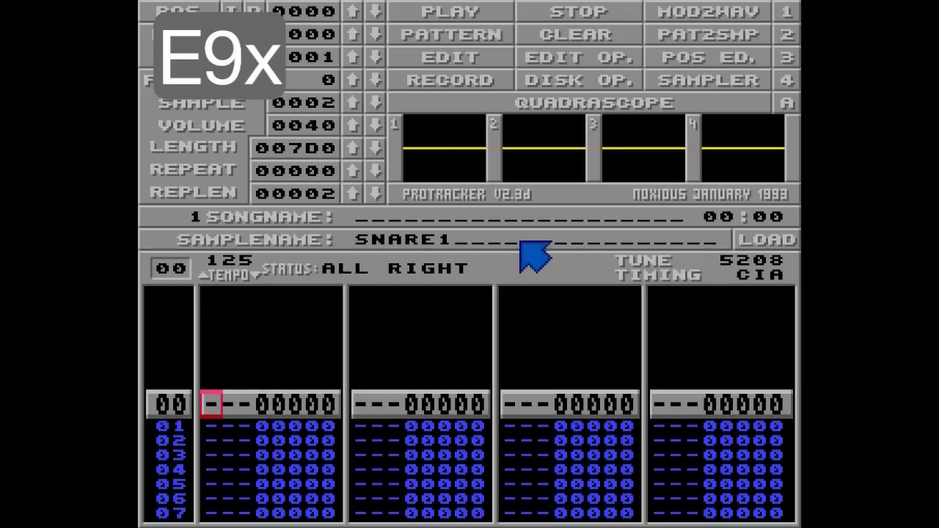
pyautogui.press('KP_1')
# - Enter alternating bass drum (01) and snare (02) C-2 notes on rows 00–10, then play them
pyautogui.press('z')
pyautogui.press('z')
pyautogui.press('KP_2')
pyautogui.press('z')
pyautogui.press('KP_1')
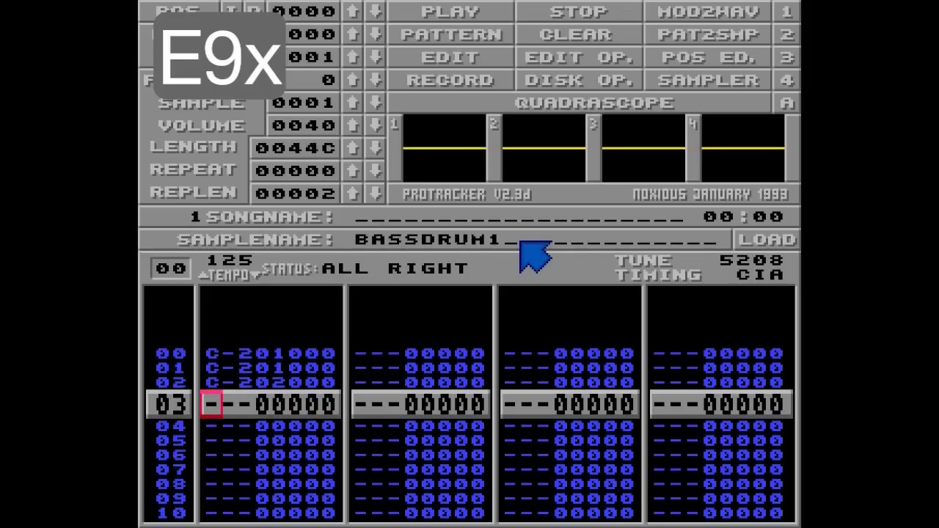
pyautogui.press('z')
pyautogui.press('z')
pyautogui.press('z')
pyautogui.press('KP_2')
pyautogui.press('z')
pyautogui.press('KP_1')
pyautogui.press('z')
pyautogui.press('z')
pyautogui.press('z')
pyautogui.press('KP_2')
pyautogui.press('z')
pyautogui.press('Alt_R')
pyautogui.press('space')
# - Put speed command F0C on row 00 of channel 2
pyautogui.press('Up')
pyautogui.press('Up')
pyautogui.press('Up')
pyautogui.press('Up')
pyautogui.press('Up')
pyautogui.press('Up')
pyautogui.press('Right')
pyautogui.press('Right')
pyautogui.press('Right')
pyautogui.press('Right')
pyautogui.press('Right')
pyautogui.press('Right')
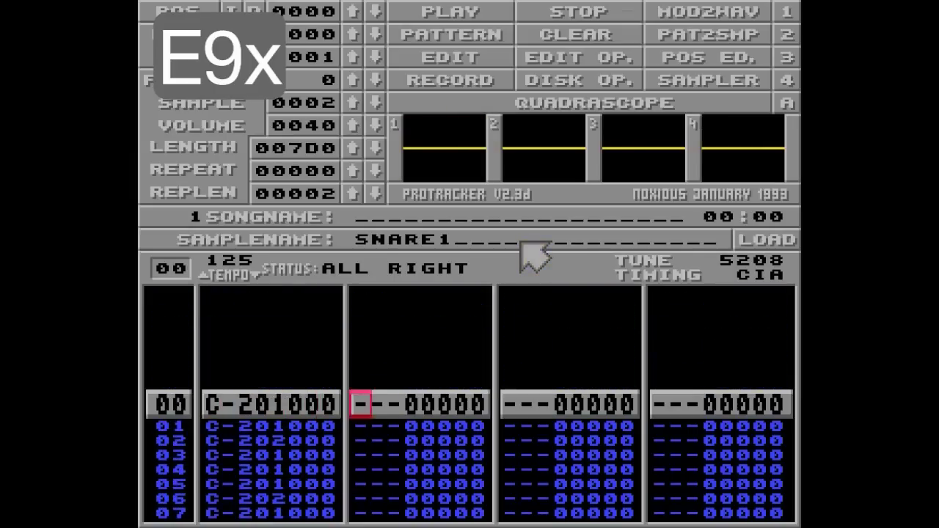
pyautogui.press('Right')
pyautogui.press('Right')
pyautogui.press('Right')
pyautogui.press('space')
pyautogui.write('f0c')
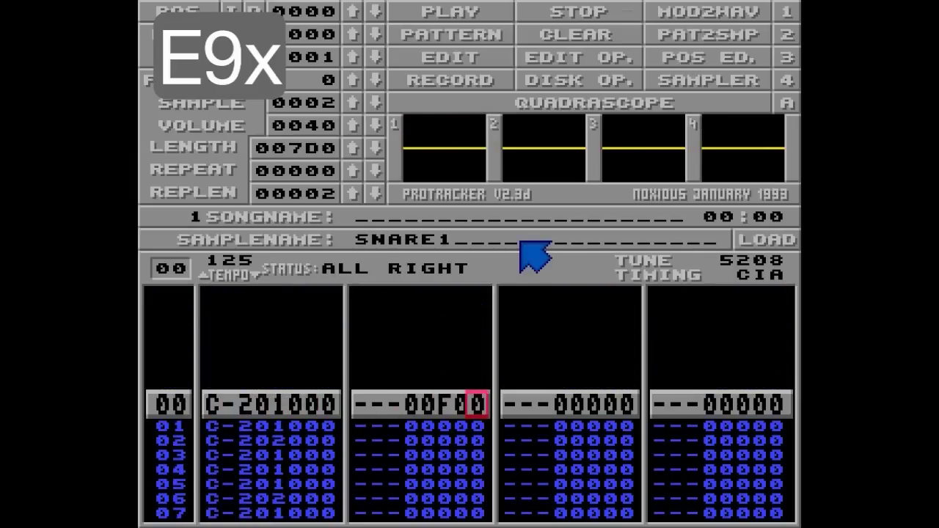
# - Put tempo command F60 on row 00 of channel 3 and play the beat
pyautogui.press('Up')
pyautogui.press('Right')
pyautogui.press('Right')
pyautogui.press('Right')
pyautogui.press('Right')
pyautogui.write('f')
pyautogui.press('Up')
pyautogui.press('Right')
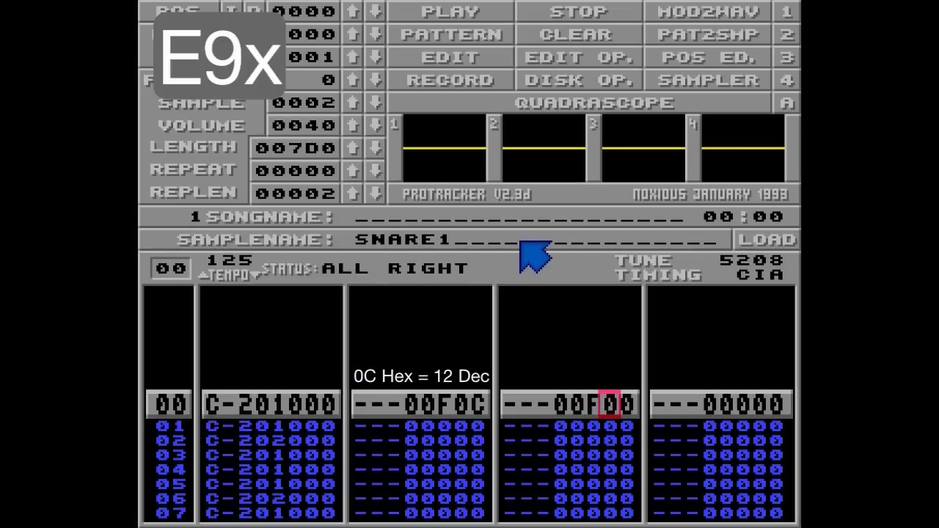
pyautogui.write('6')
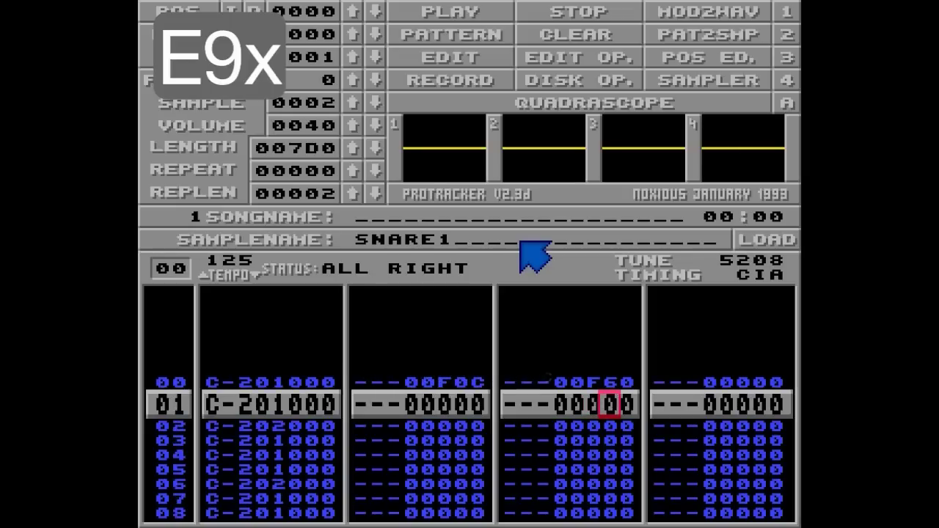
pyautogui.press('Alt_R')
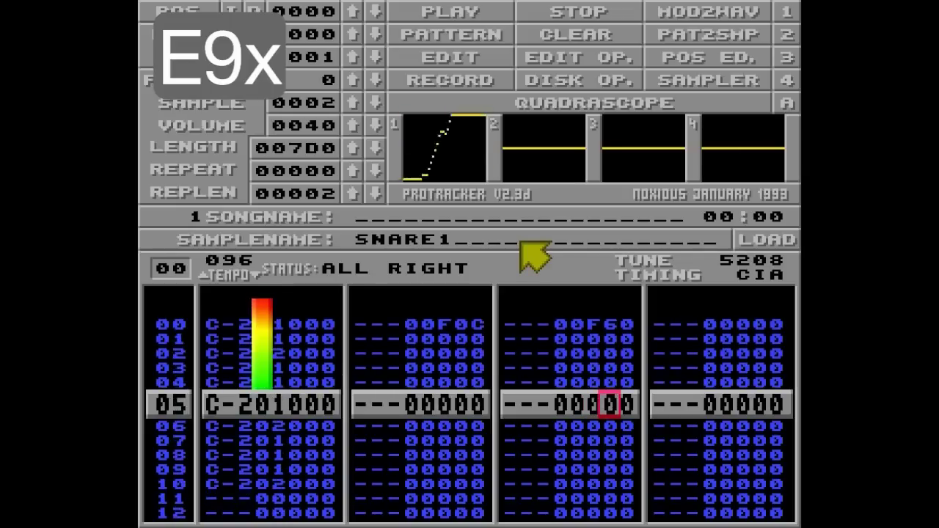
pyautogui.press('space')
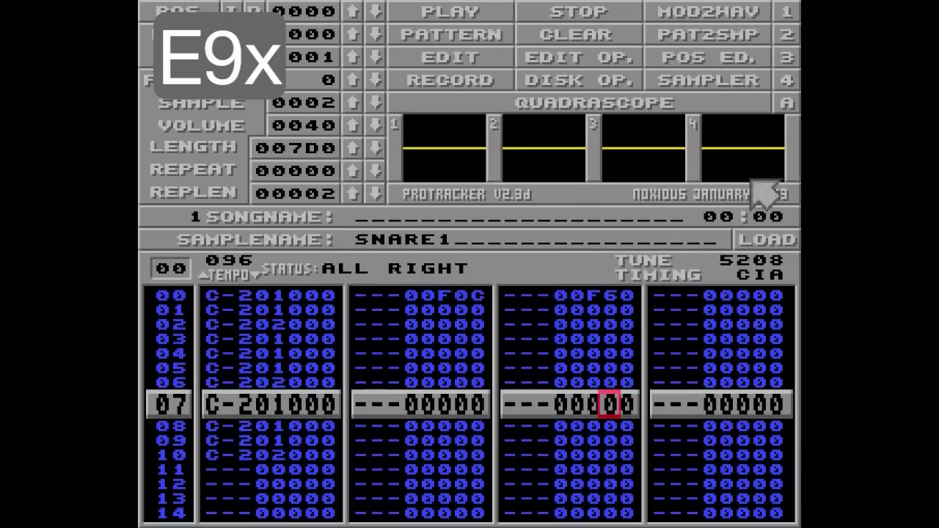
pyautogui.click(454, 236)
# - Add retrigger command E96 to row 03 of channel 1 and play the pattern
pyautogui.press('Up')
pyautogui.press('Up')
pyautogui.press('Up')
pyautogui.press('Up')
pyautogui.press('Left')
pyautogui.press('Left')
pyautogui.press('Left')
pyautogui.press('Left')
pyautogui.press('Left')
pyautogui.press('Left')
pyautogui.press('Left')
pyautogui.press('Left')
pyautogui.press('Left')
pyautogui.press('Left')
pyautogui.press('Left')
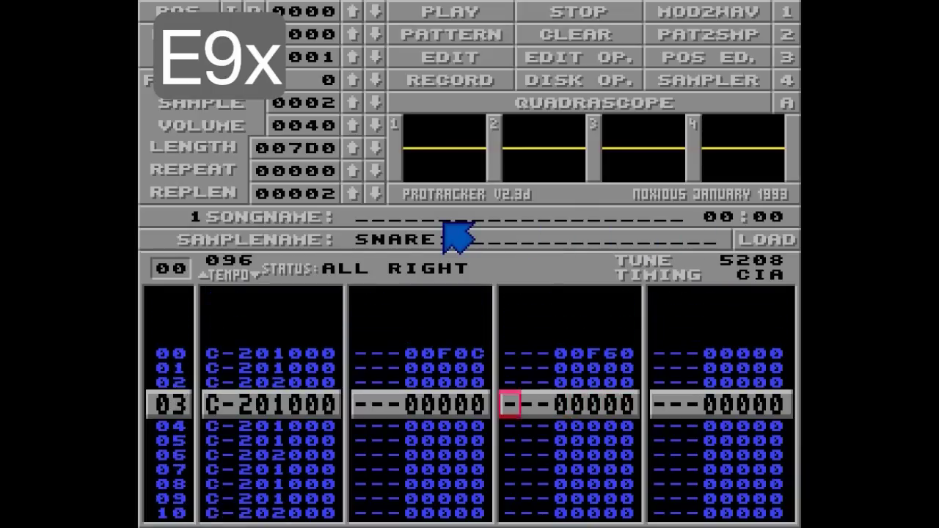
pyautogui.press('Left')
pyautogui.press('Left')
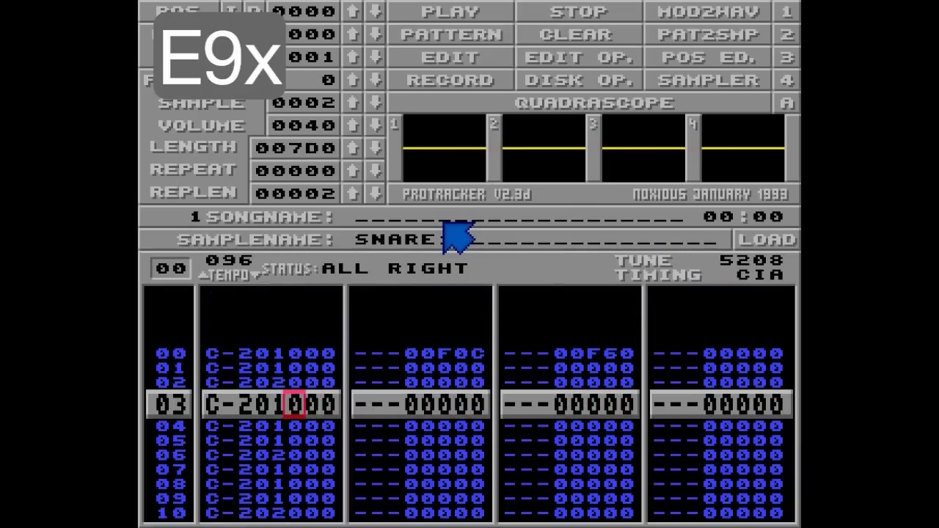
pyautogui.write('E')
pyautogui.press('Up')
pyautogui.press('Right')
pyautogui.write('9')
pyautogui.press('Up')
pyautogui.press('Right')
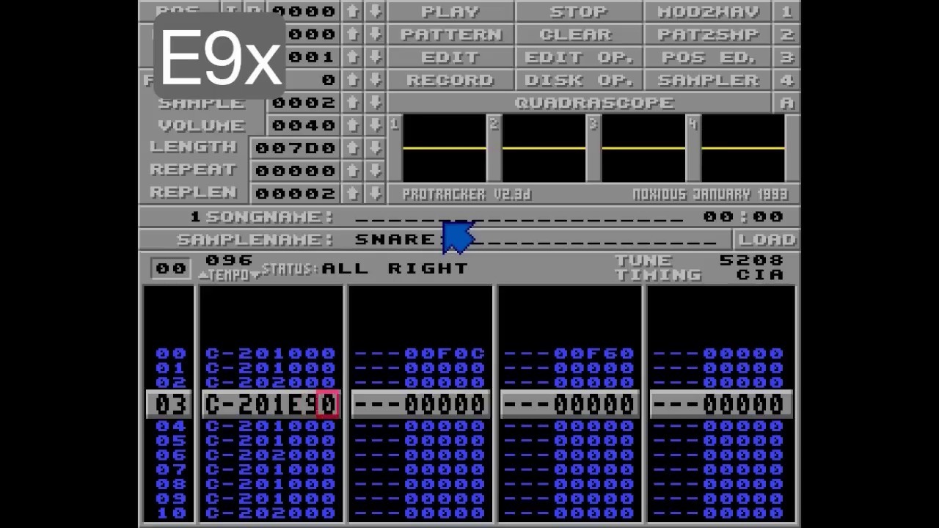
pyautogui.write('6')
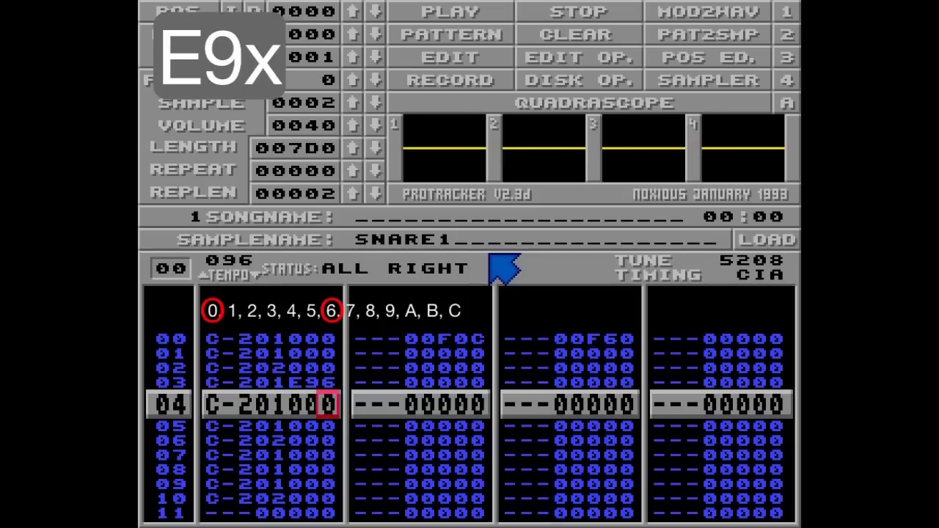
pyautogui.press('Control_R')
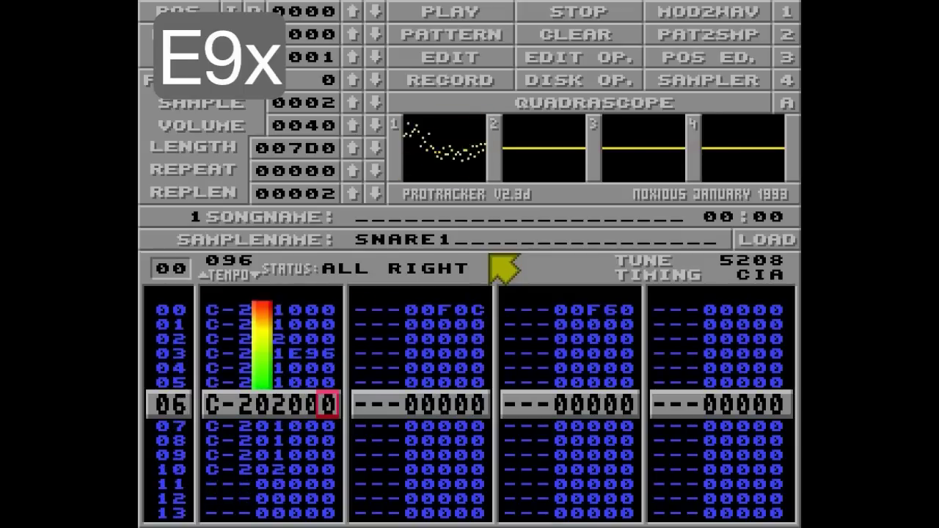
pyautogui.press('space')
pyautogui.press('space')
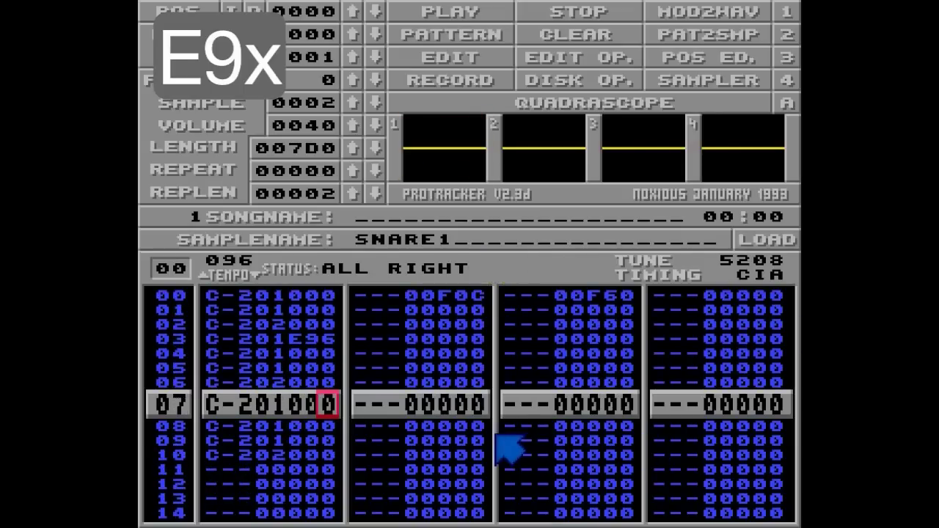
# - Add retrigger E94 on row 01, play the pattern, then bring up the Clear prompt
pyautogui.press('Up')
pyautogui.press('Up')
pyautogui.press('Up')
pyautogui.press('Up')
pyautogui.press('Up')
pyautogui.press('Up')
pyautogui.press('Left')
pyautogui.press('Left')
pyautogui.write('E9')
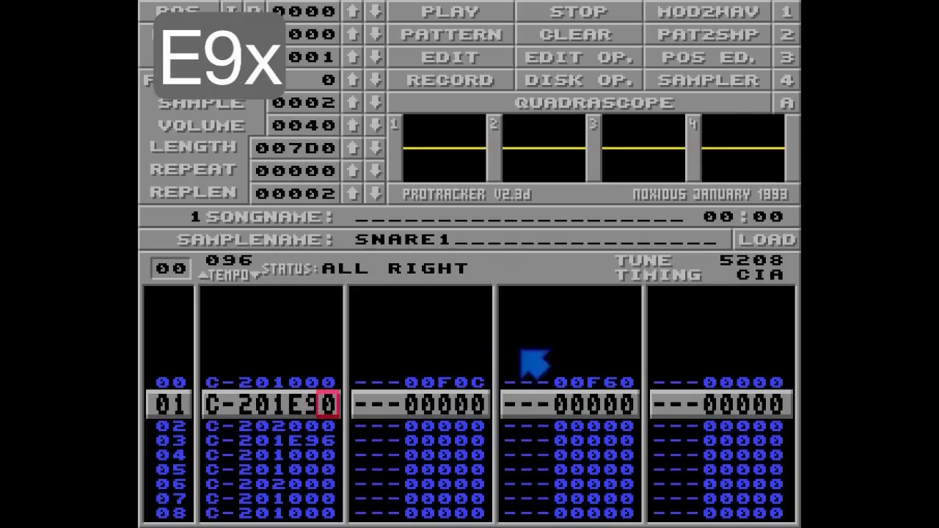
pyautogui.write('4')
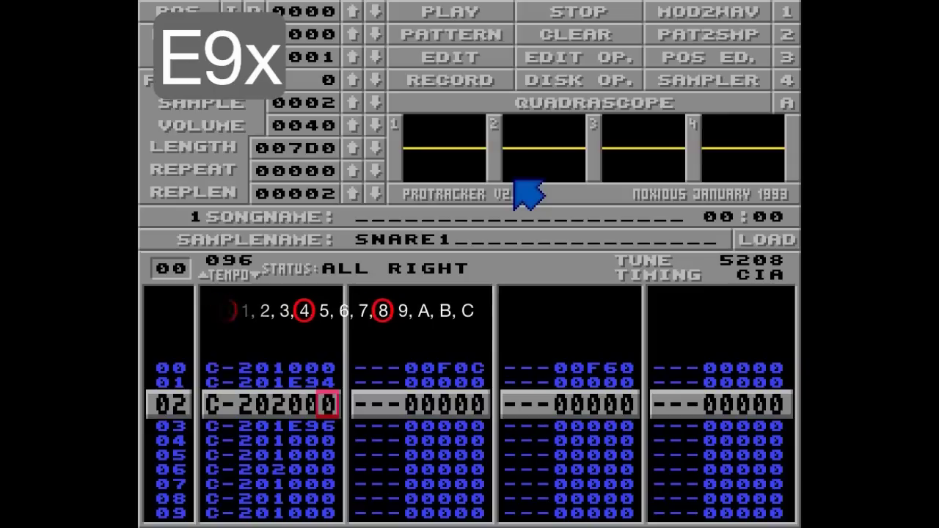
pyautogui.press('Alt_R')
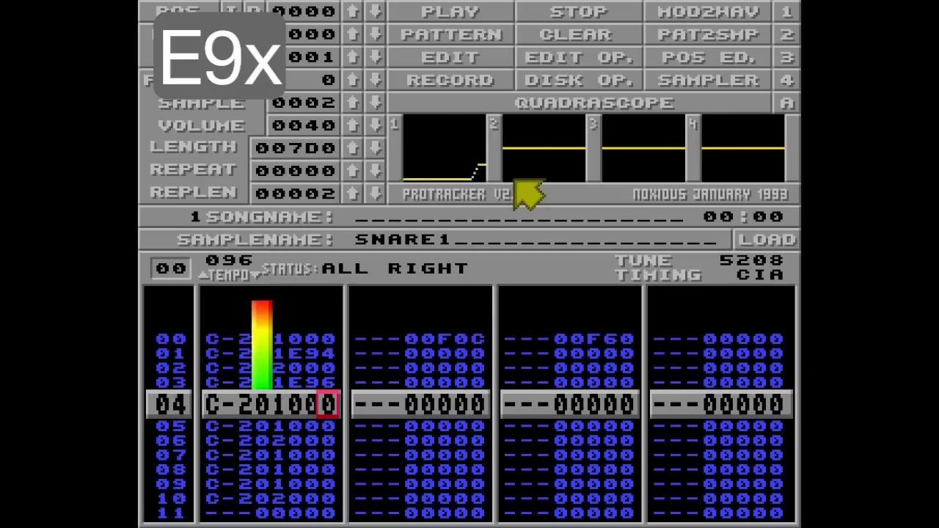
pyautogui.press('space')
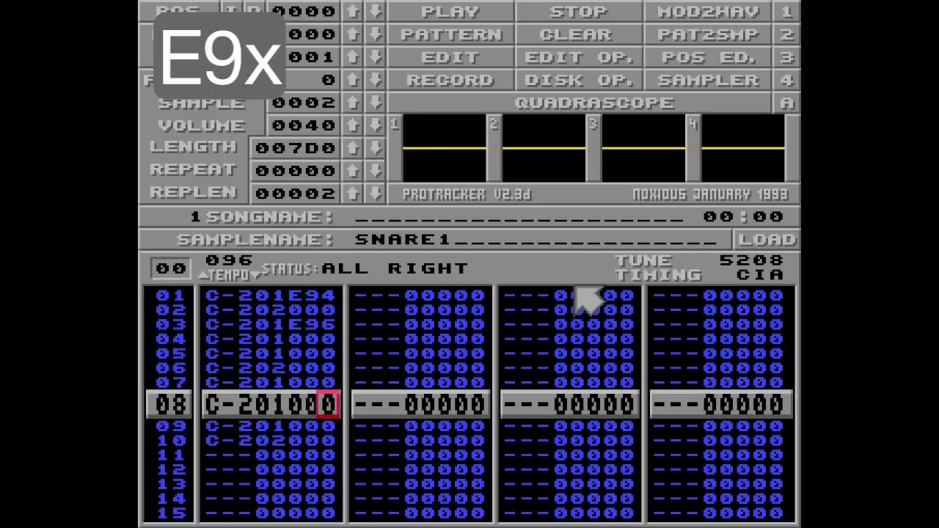
pyautogui.click(572, 39)
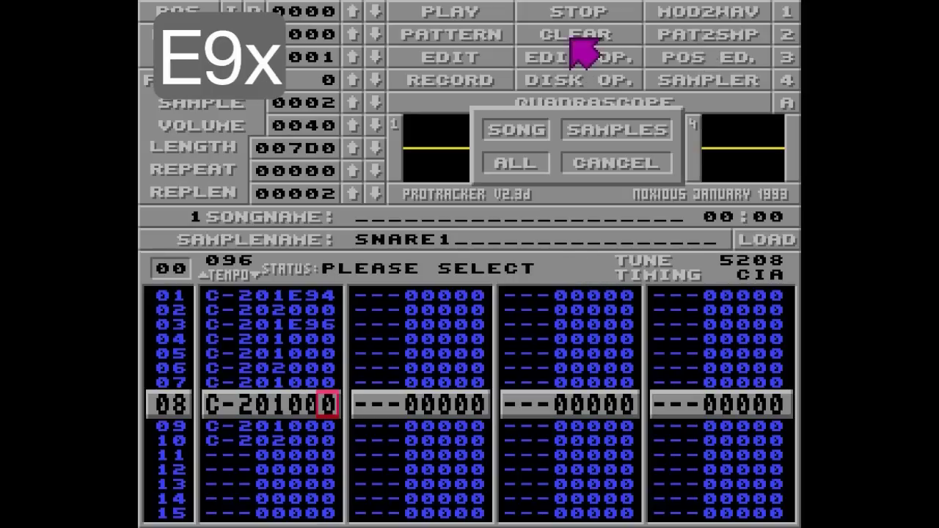
# - Choose ALL in the Clear dialog to erase song, pattern and samples
pyautogui.click(537, 161)
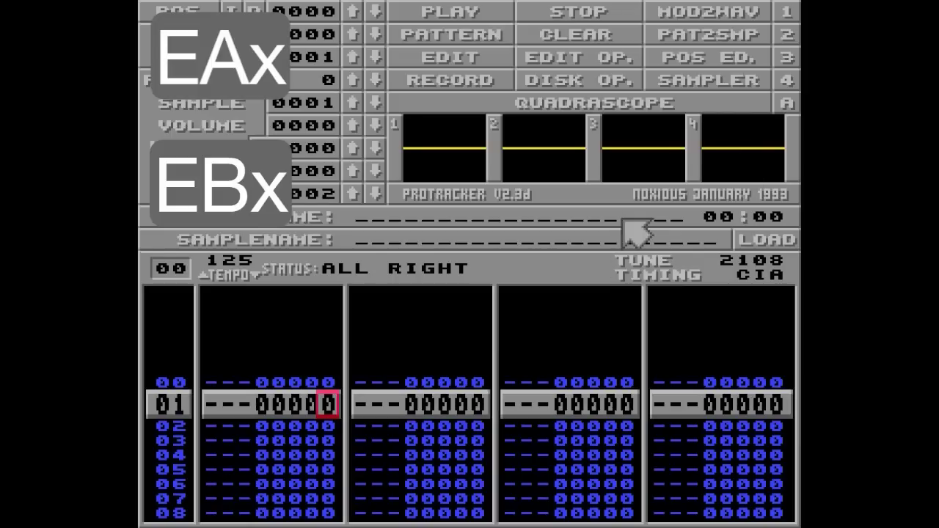
# - Load CHORD1.IFF into sample slot 01 via Disk Op
pyautogui.click(591, 79)
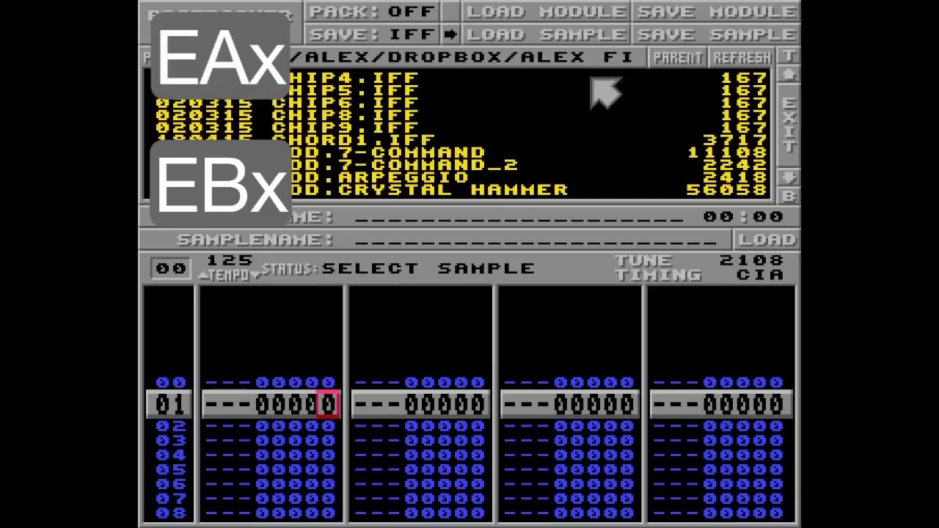
pyautogui.click(424, 139)
pyautogui.click(790, 139)
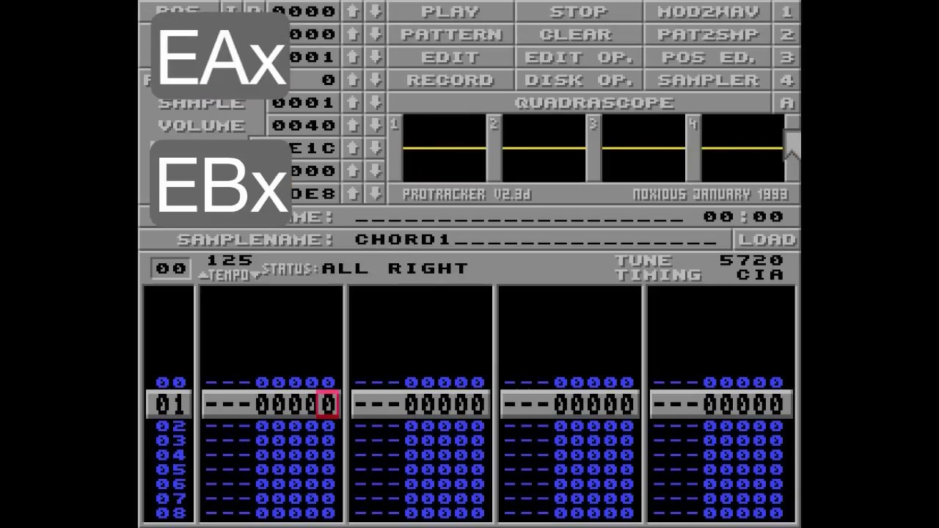
# - Enter a C-2 note with sample 01 and effect C00 on channel 2 row 00
pyautogui.press('Up')
pyautogui.press('Right')
pyautogui.press('Right')
pyautogui.press('Left')
pyautogui.press('q')
pyautogui.press('Up')
pyautogui.press('Right')
pyautogui.press('Right')
pyautogui.press('space')
pyautogui.press('Right')
pyautogui.press('c')
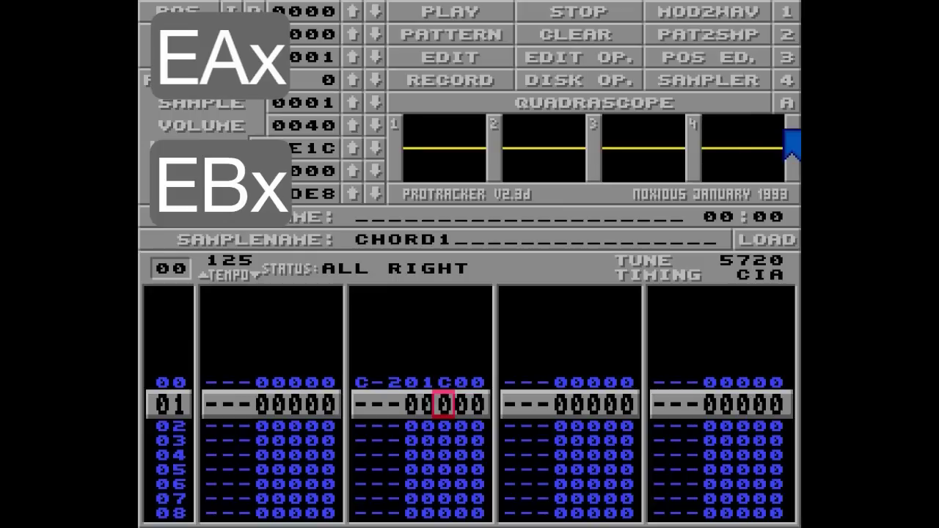
pyautogui.press('space')
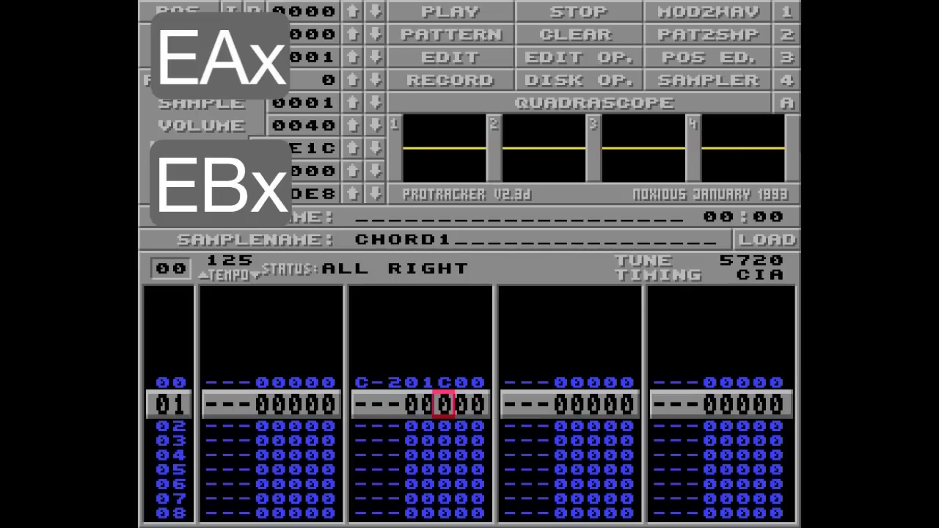
# - Copy EA1 down channel 2 rows 01–63, then play the pattern
pyautogui.write('ea1')
pyautogui.hotkey('ctrl', 'b')
pyautogui.hotkey('ctrl', 'c')
pyautogui.hotkey('ctrl', 'v')
pyautogui.hotkey('ctrl', 'v')
pyautogui.hotkey('ctrl', 'v')
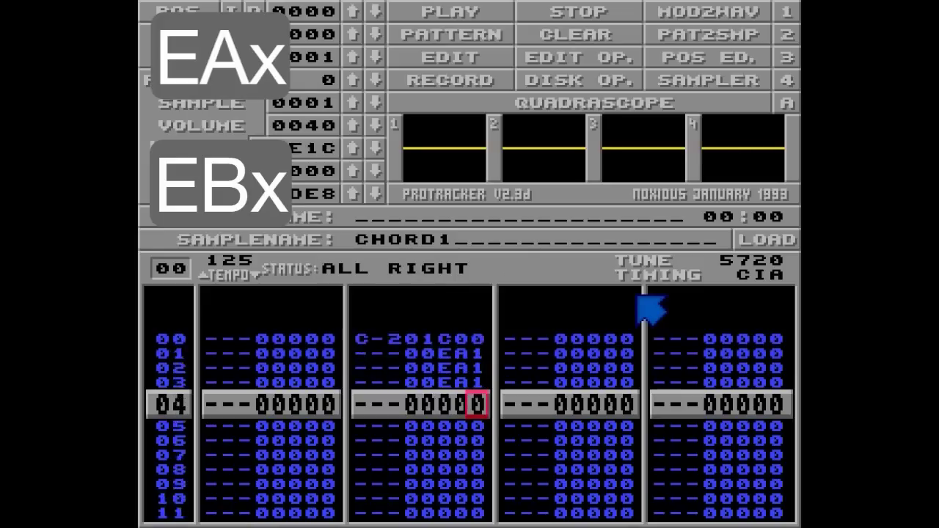
pyautogui.hotkey('ctrl', 'v')
pyautogui.hotkey('ctrl', 'v')
pyautogui.hotkey('ctrl', 'v')
pyautogui.hotkey('ctrl', 'v')
pyautogui.hotkey('ctrl', 'v')
pyautogui.hotkey('ctrl', 'v')
pyautogui.hotkey('ctrl', 'v')
pyautogui.hotkey('ctrl', 'v')
pyautogui.hotkey('ctrl', 'v')
pyautogui.hotkey('ctrl', 'v')
pyautogui.hotkey('ctrl', 'v')
pyautogui.hotkey('ctrl', 'v')
pyautogui.hotkey('ctrl', 'v')
pyautogui.hotkey('ctrl', 'v')
pyautogui.hotkey('ctrl', 'v')
pyautogui.hotkey('ctrl', 'v')
pyautogui.hotkey('ctrl', 'v')
pyautogui.hotkey('ctrl', 'v')
pyautogui.hotkey('ctrl', 'v')
pyautogui.hotkey('ctrl', 'v')
pyautogui.hotkey('ctrl', 'v')
pyautogui.hotkey('ctrl', 'v')
pyautogui.hotkey('ctrl', 'v')
pyautogui.hotkey('ctrl', 'v')
pyautogui.hotkey('ctrl', 'v')
pyautogui.hotkey('ctrl', 'v')
pyautogui.hotkey('ctrl', 'v')
pyautogui.hotkey('ctrl', 'v')
pyautogui.hotkey('ctrl', 'v')
pyautogui.hotkey('ctrl', 'v')
pyautogui.hotkey('ctrl', 'v')
pyautogui.hotkey('ctrl', 'v')
pyautogui.hotkey('ctrl', 'v')
pyautogui.hotkey('ctrl', 'v')
pyautogui.hotkey('ctrl', 'v')
pyautogui.hotkey('ctrl', 'v')
pyautogui.hotkey('ctrl', 'v')
pyautogui.hotkey('ctrl', 'v')
pyautogui.hotkey('ctrl', 'v')
pyautogui.hotkey('ctrl', 'v')
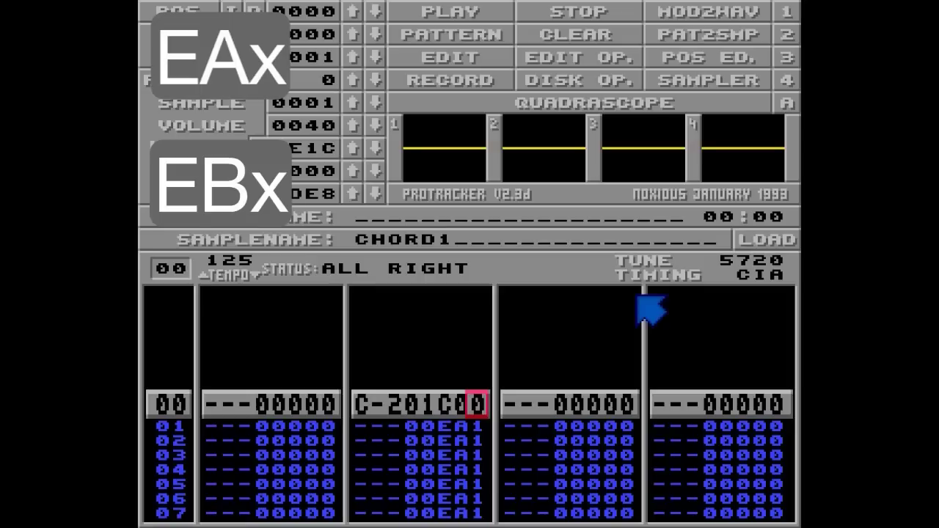
pyautogui.press('Alt_R')
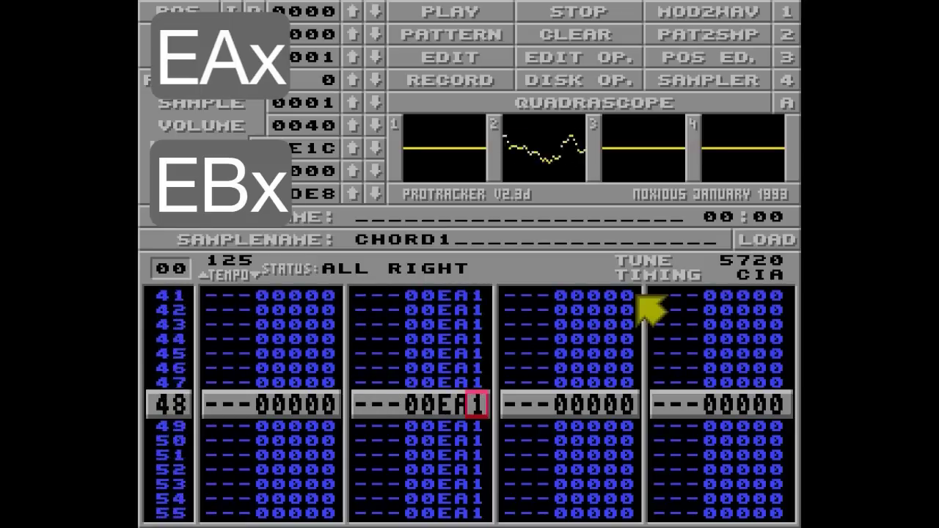
pyautogui.press('space')
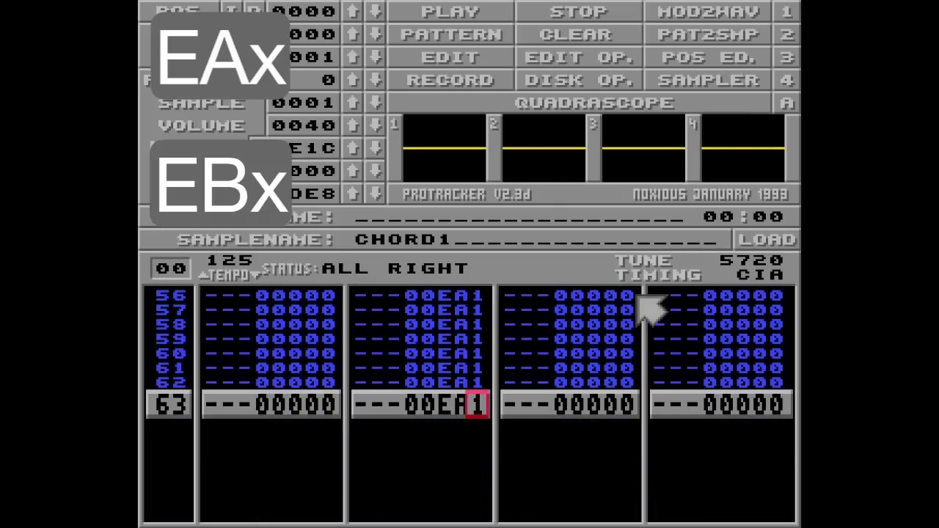
# - Clear everything with ALL, then load RUBBERBASS.IFF into sample slot 01
pyautogui.click(546, 36)
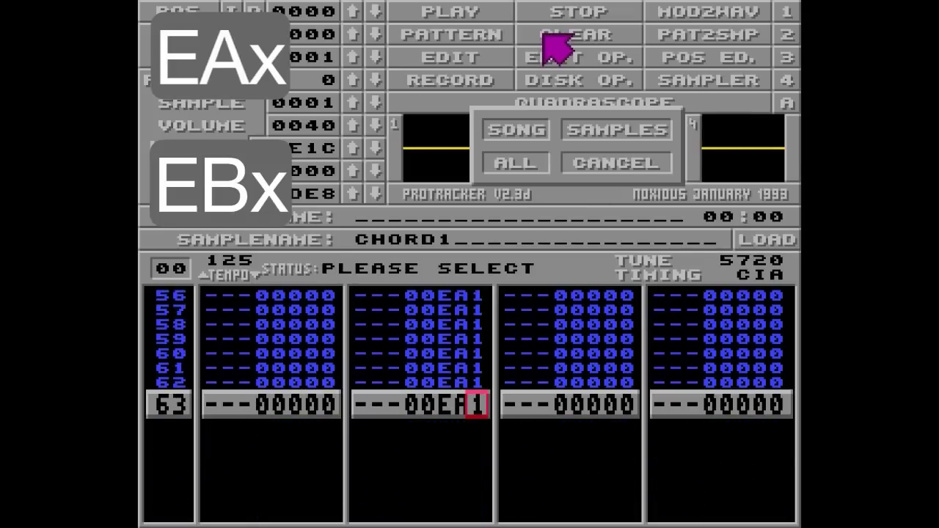
pyautogui.click(522, 162)
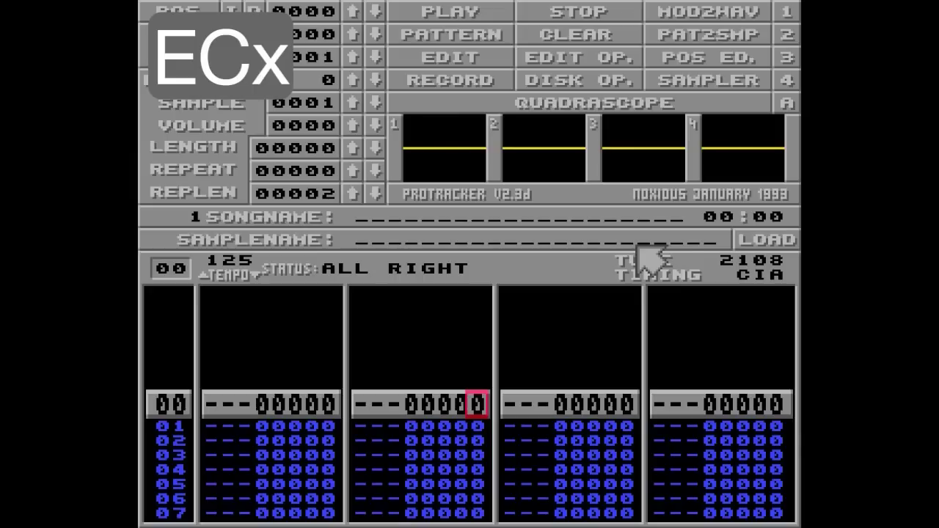
pyautogui.click(546, 82)
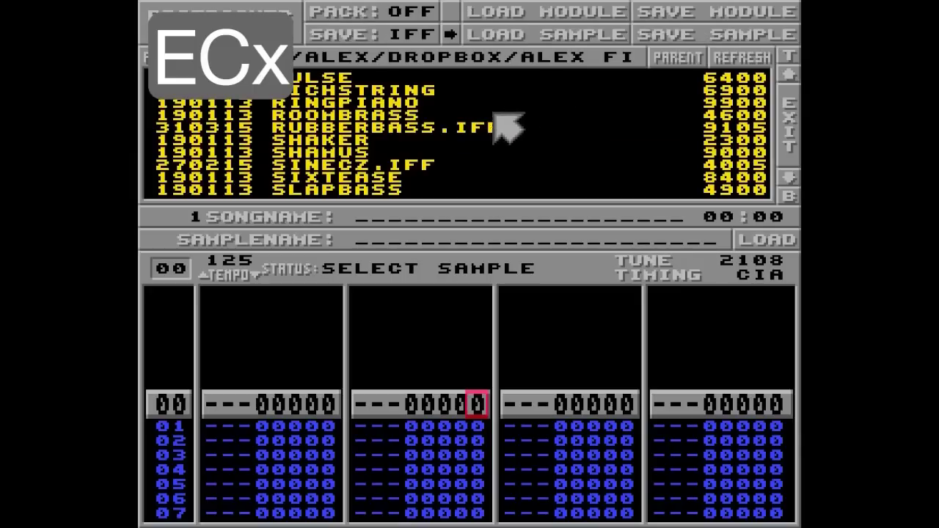
pyautogui.click(454, 124)
pyautogui.click(790, 126)
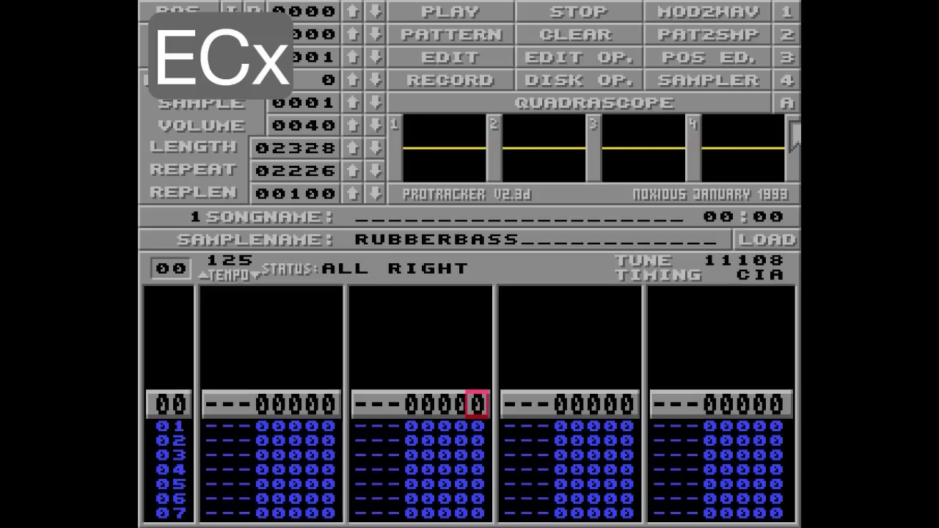
# - Enter a C-3 RUBBERBASS note with EC3 on channel 3 row 00, play, then change to EC0
pyautogui.press('Right')
pyautogui.press('q')
pyautogui.press('Up')
pyautogui.press('Right')
pyautogui.press('Right')
pyautogui.press('Right')
pyautogui.write('ec3')
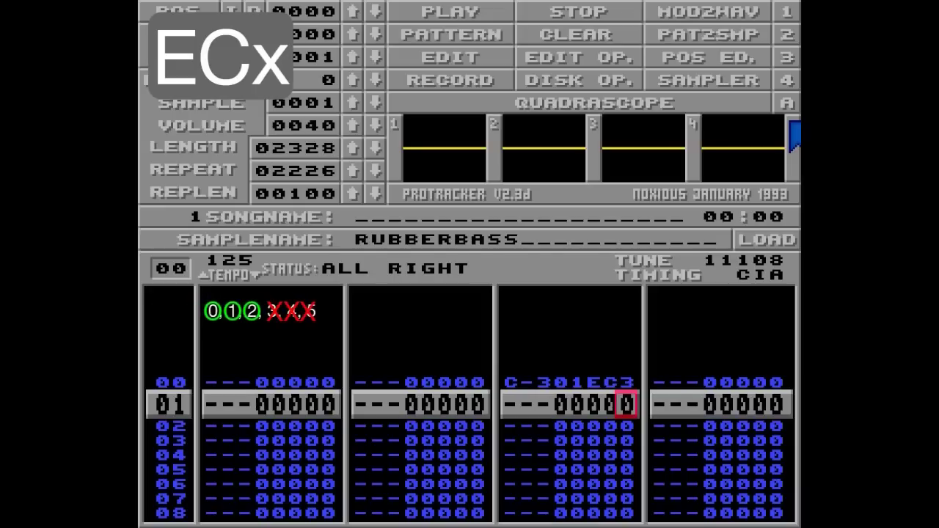
pyautogui.press('Control_R')
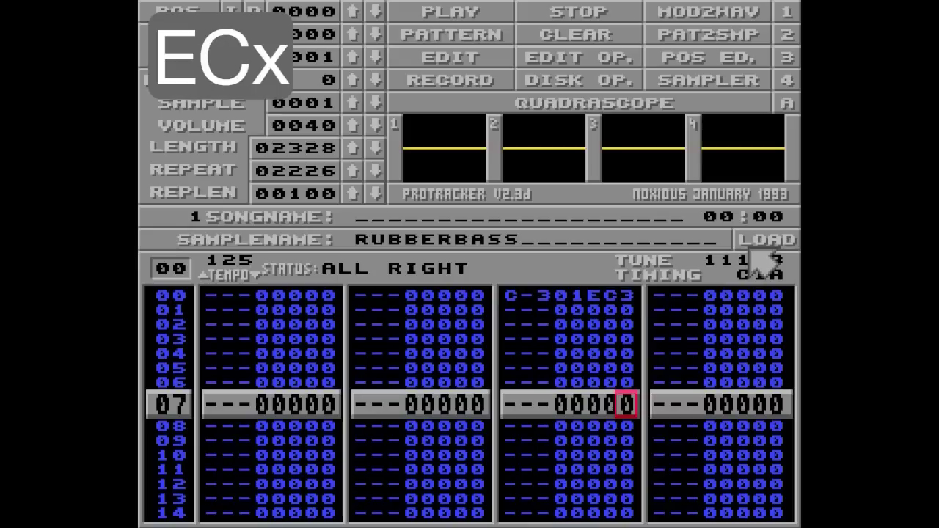
pyautogui.press('Up')
pyautogui.press('Up')
pyautogui.press('Up')
pyautogui.press('Up')
pyautogui.press('Up')
pyautogui.press('Up')
pyautogui.press('Up')
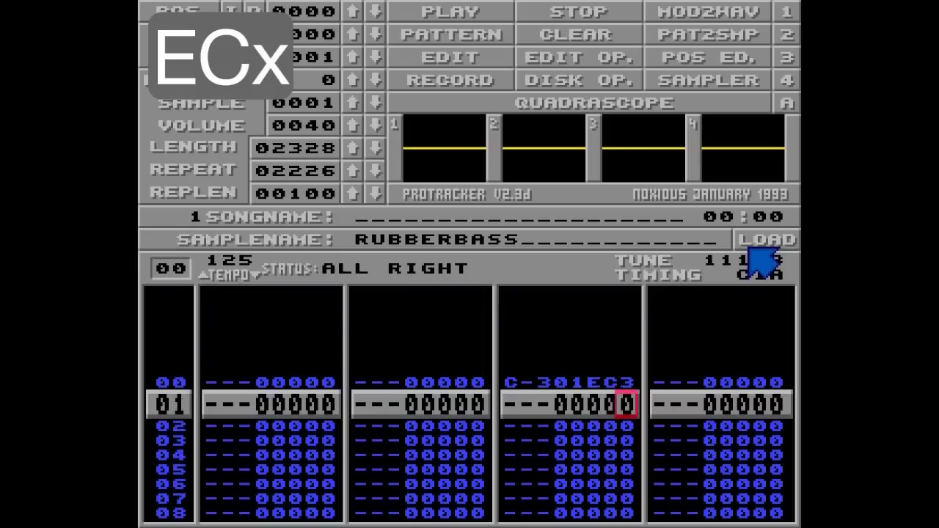
pyautogui.write('0')
pyautogui.press('Left')
pyautogui.press('Down')
pyautogui.press('Down')
pyautogui.press('Down')
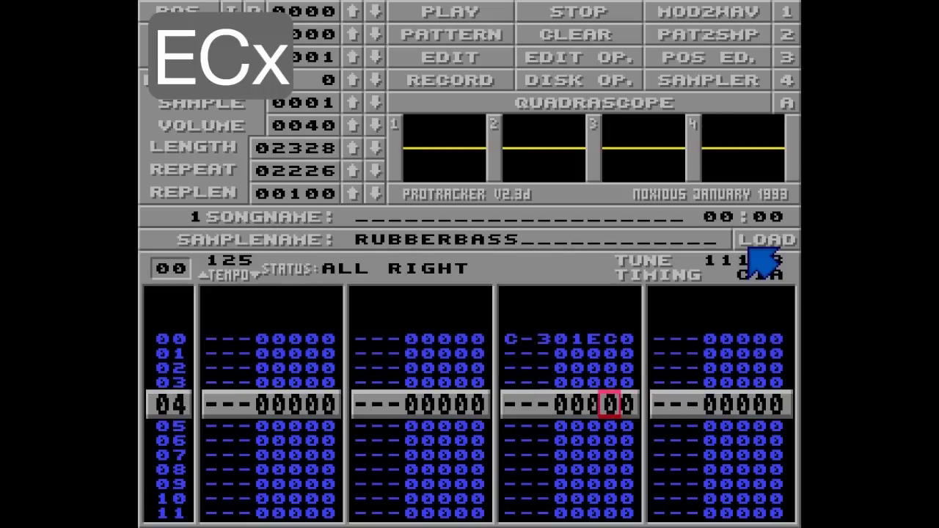
pyautogui.press('Left')
pyautogui.write('AAA')
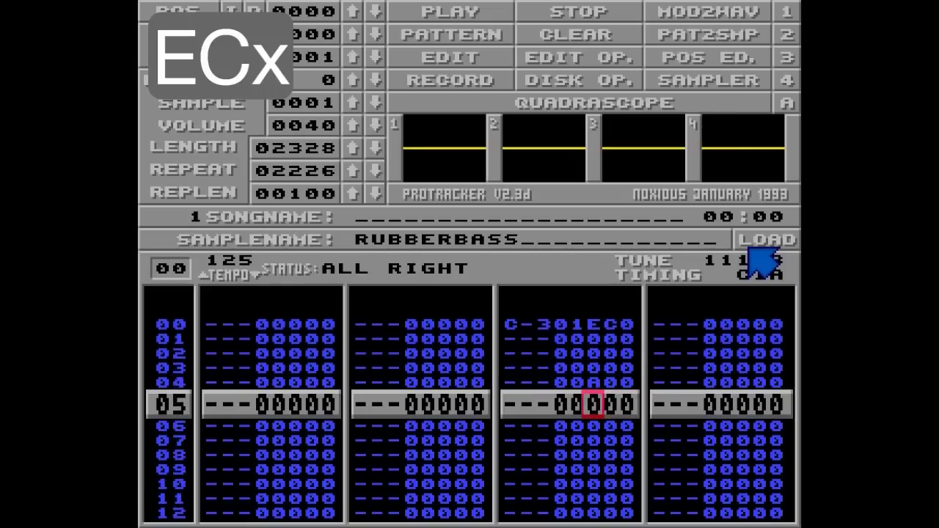
pyautogui.press('Up')
pyautogui.press('Up')
pyautogui.press('Up')
pyautogui.press('Right')
pyautogui.write('FFF')
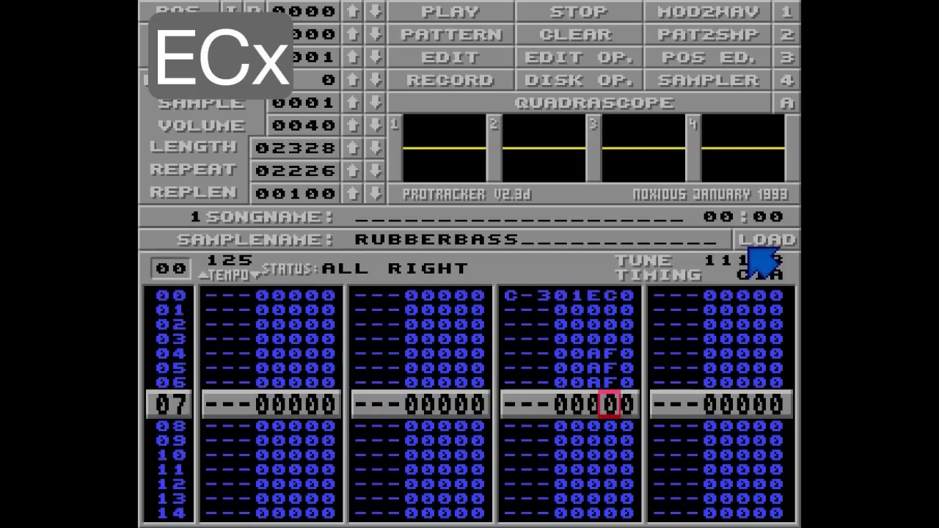
pyautogui.press('Alt_R')
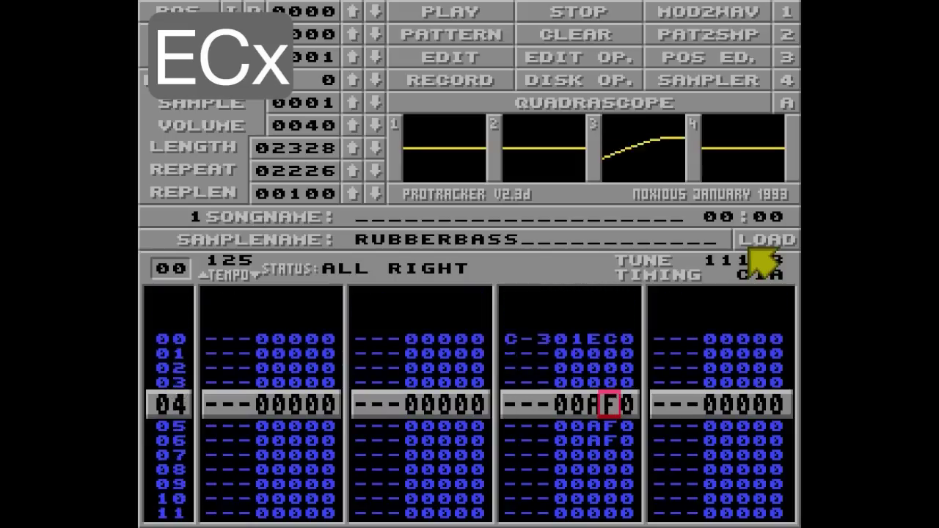
pyautogui.press('space')
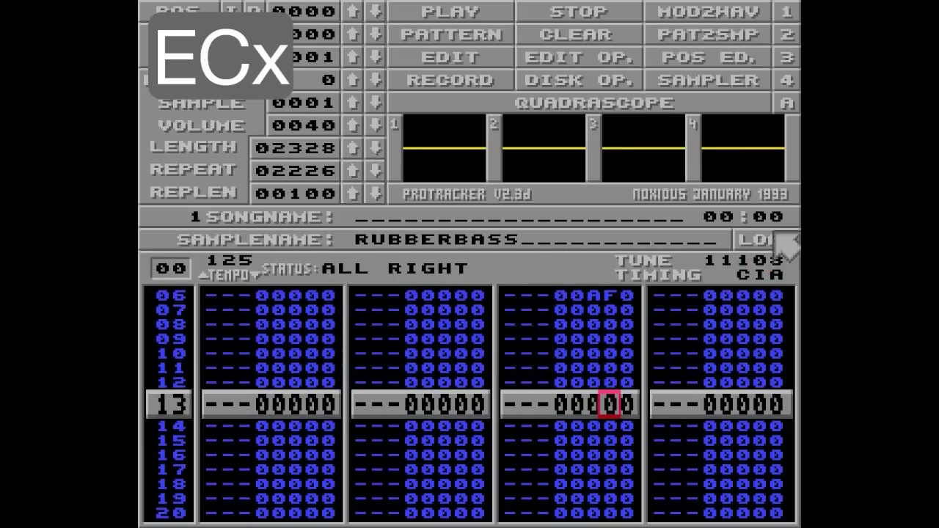
pyautogui.hotkey('ctrl', 'b')
pyautogui.press('Up')
pyautogui.press('Up')
pyautogui.press('Up')
pyautogui.press('Up')
pyautogui.press('Up')
pyautogui.press('Up')
pyautogui.press('Up')
pyautogui.press('Up')
pyautogui.press('Up')
pyautogui.press('Up')
pyautogui.press('Up')
pyautogui.press('Up')
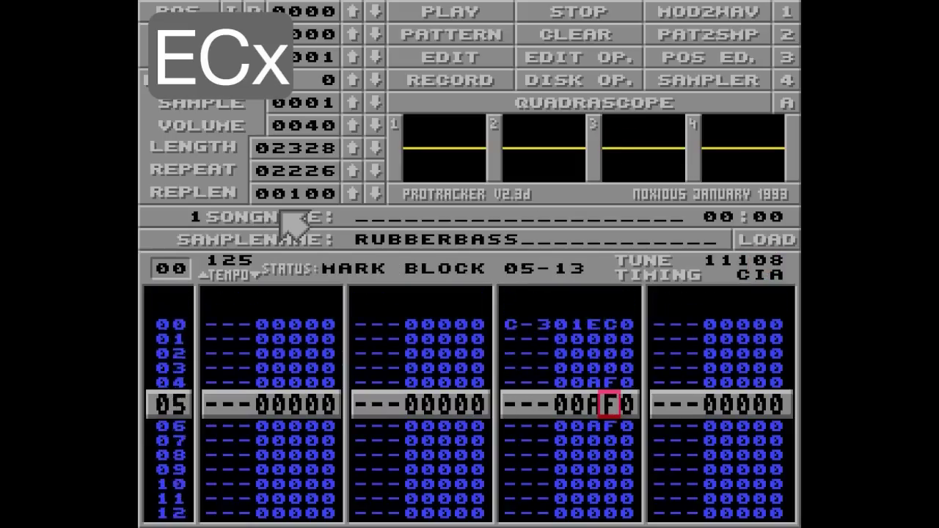
pyautogui.hotkey('ctrl', 'x')
pyautogui.press('Up')
pyautogui.press('Right')
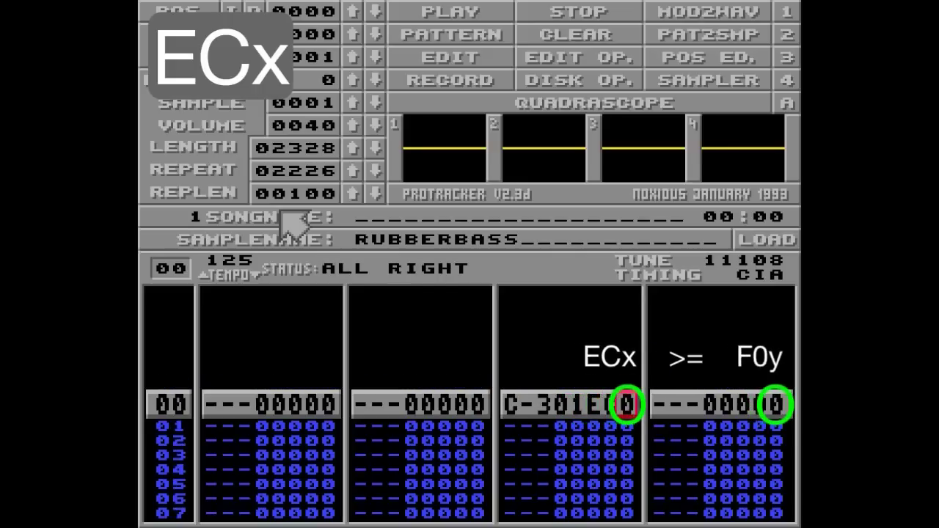
pyautogui.press('space')
# - Set the bass note cut to EC6, add F06 on channel 4 row 00, and play
pyautogui.write('6')
pyautogui.press('Right')
pyautogui.press('Right')
pyautogui.press('Right')
pyautogui.press('Right')
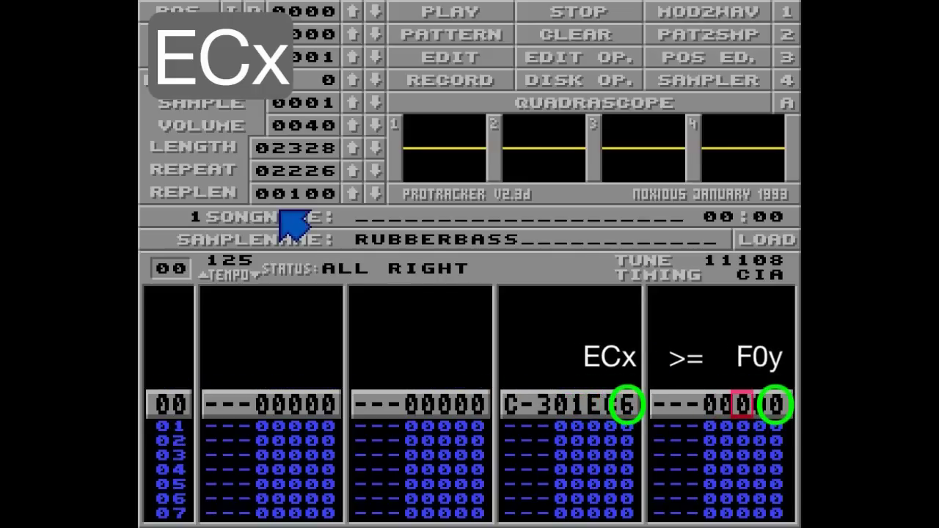
pyautogui.write('F')
pyautogui.press('Right')
pyautogui.press('Right')
pyautogui.write('6')
pyautogui.press('Left')
pyautogui.press('Left')
pyautogui.press('Left')
pyautogui.press('Left')
pyautogui.press('Left')
pyautogui.press('Left')
pyautogui.press('Left')
pyautogui.press('Left')
pyautogui.press('Left')
pyautogui.press('Left')
pyautogui.press('Left')
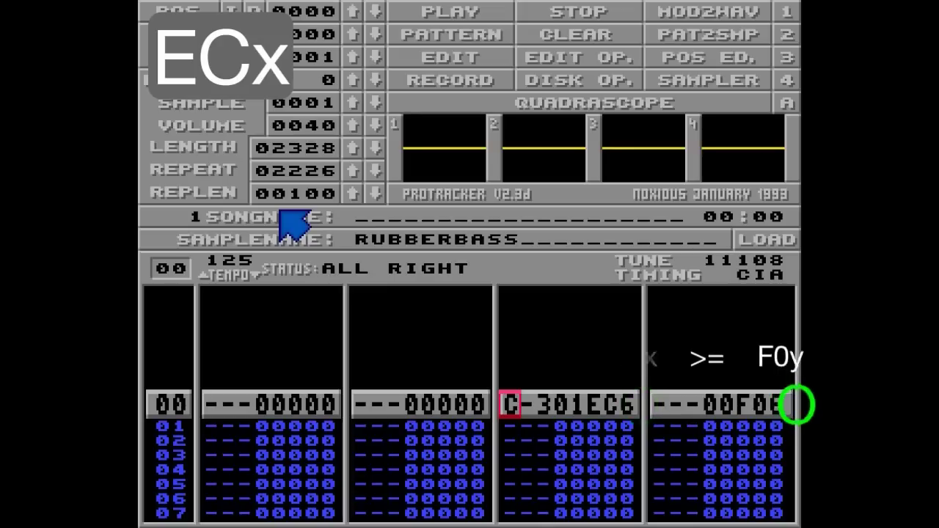
pyautogui.press('Control_R')
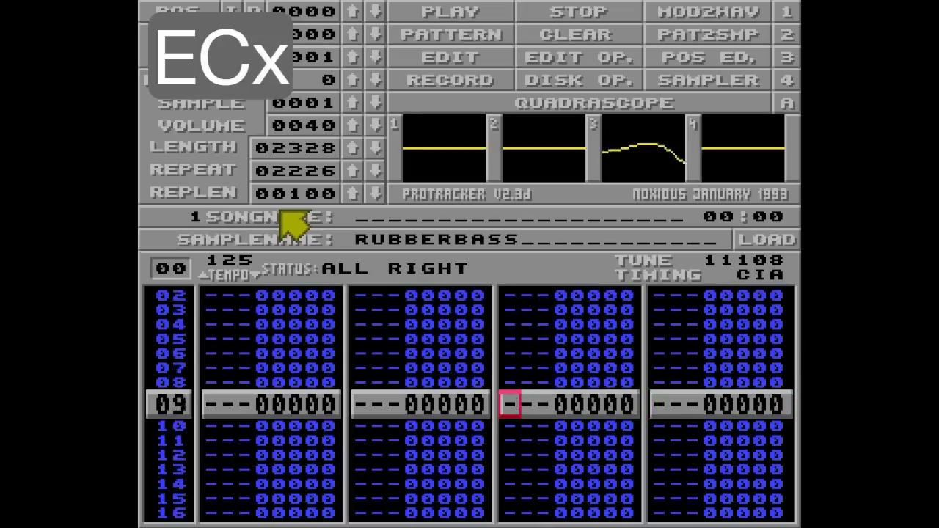
pyautogui.press('space')
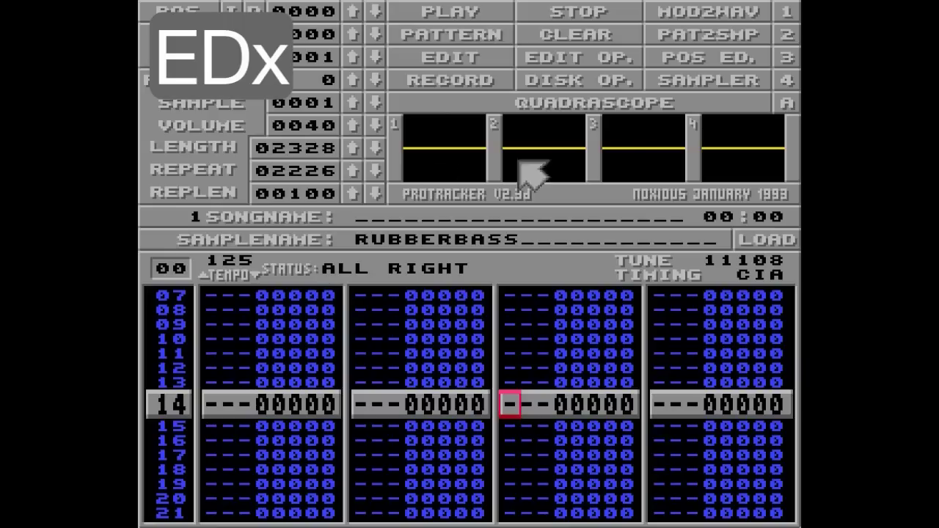
# - Clear the song's pattern data and record C-3 bass notes into channel 3 during playback
pyautogui.click(576, 36)
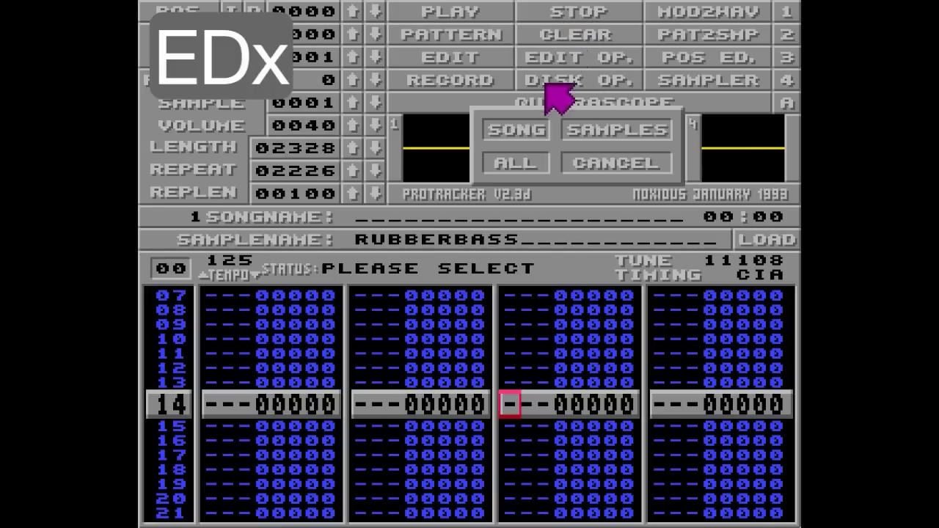
pyautogui.click(541, 134)
pyautogui.press('Shift_R')
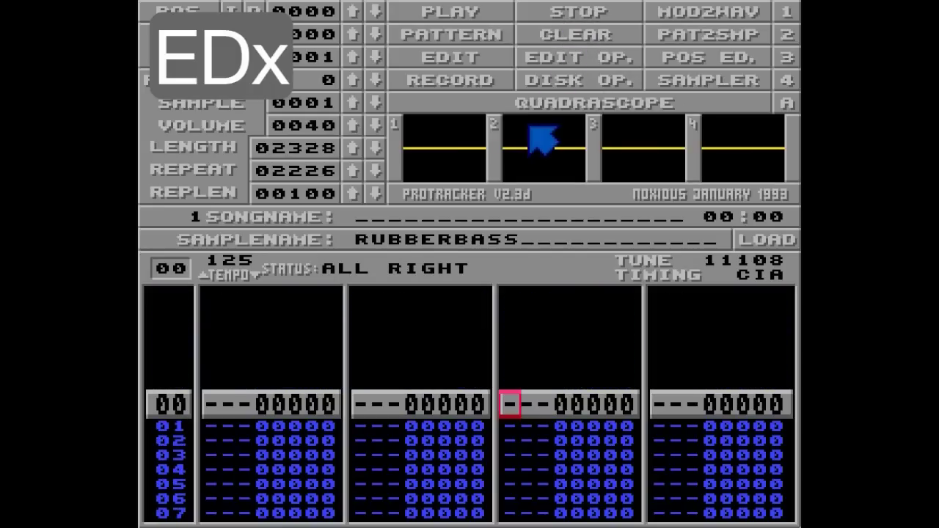
pyautogui.press('q')
pyautogui.press('q')
pyautogui.press('q')
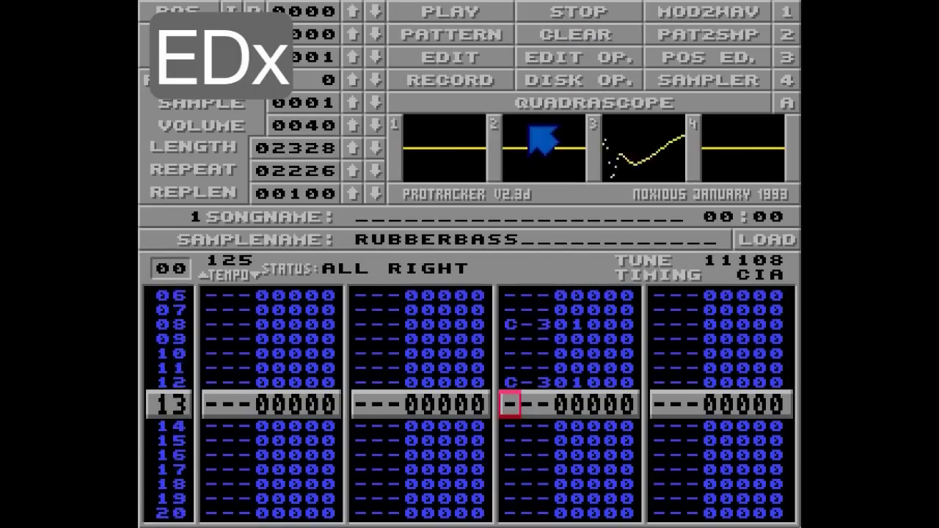
pyautogui.press('q')
pyautogui.press('space')
# - Add an ED5 note delay to row 08's C-3 note in channel 3
pyautogui.press('Up')
pyautogui.press('Up')
pyautogui.press('Right')
pyautogui.press('Right')
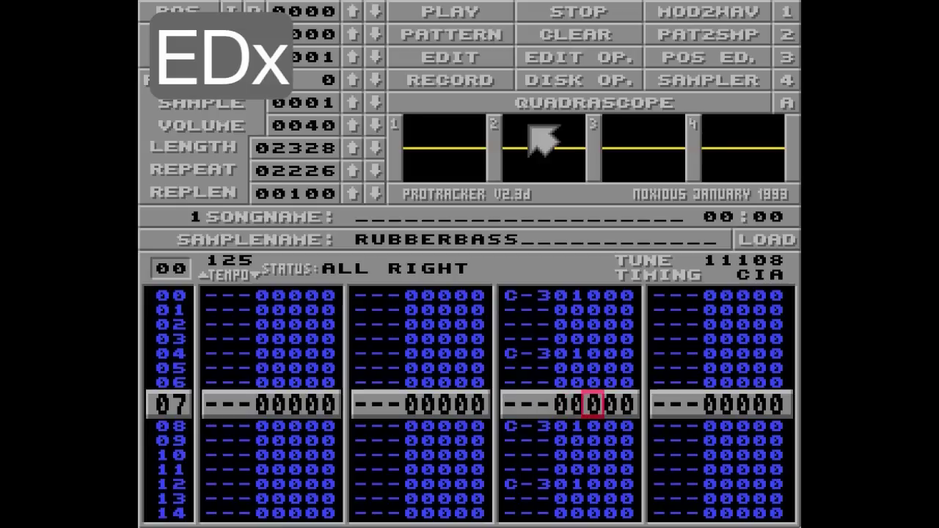
pyautogui.press('Down')
pyautogui.press('Right')
pyautogui.press('space')
pyautogui.write('e')
pyautogui.press('Down')
pyautogui.press('Up')
pyautogui.write('d5')
pyautogui.press('Up')
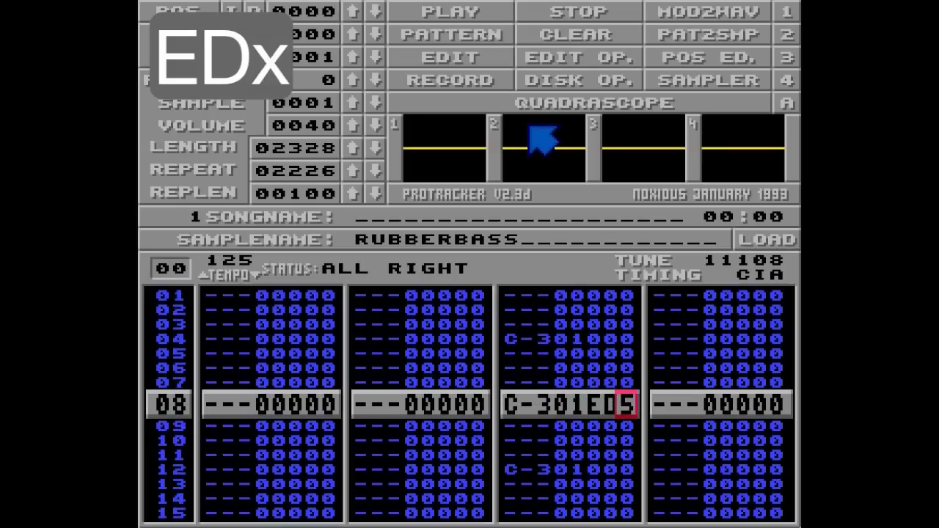
# - Change row 08's note delay from ED5 to ED6 and play the pattern to hear it
pyautogui.press('Control_R')
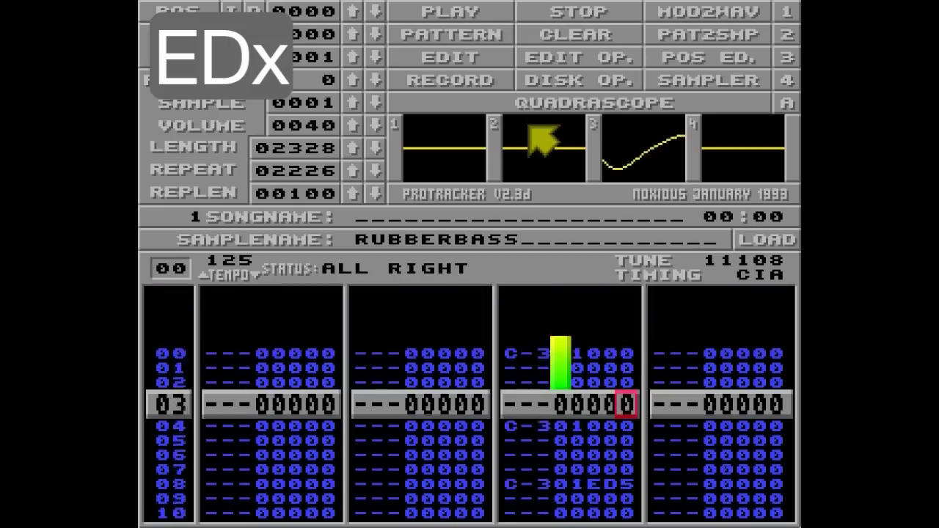
pyautogui.press('space')
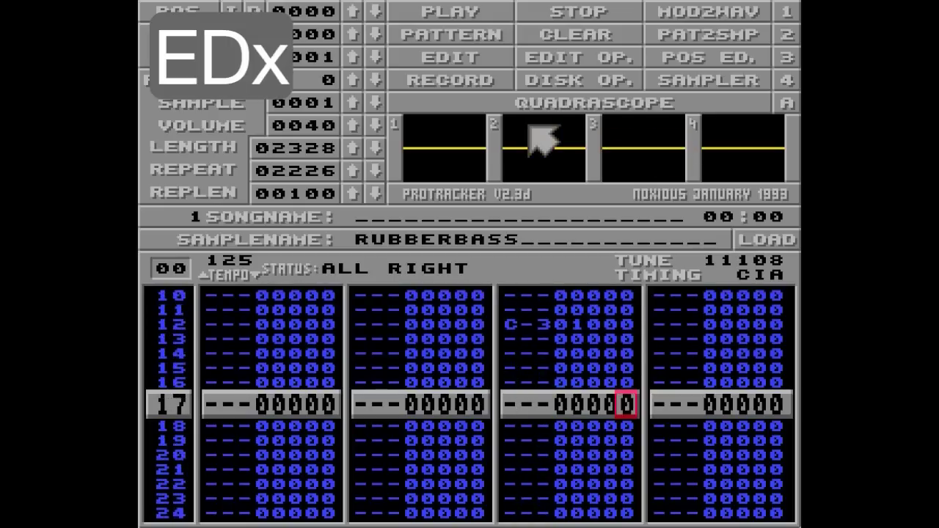
pyautogui.press('space')
pyautogui.press('Up')
pyautogui.press('Up')
pyautogui.press('Up')
pyautogui.press('Up')
pyautogui.press('Up')
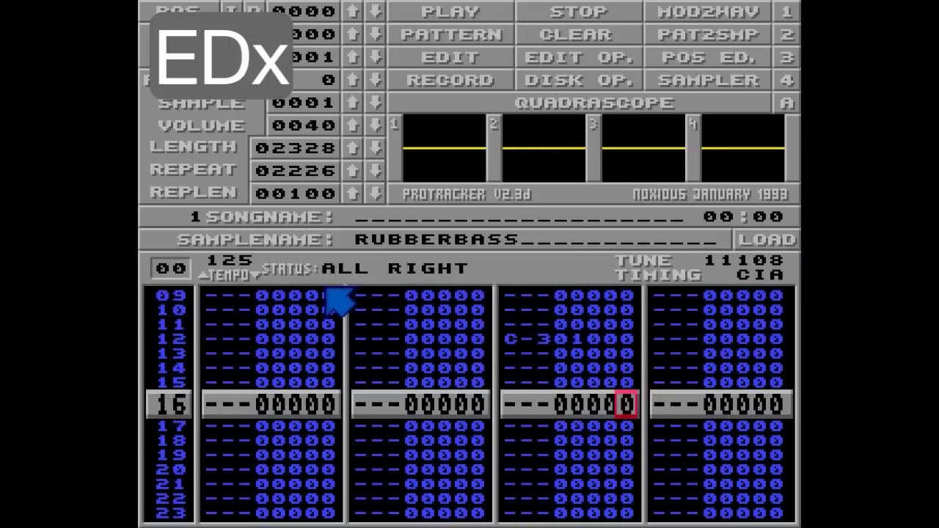
pyautogui.press('Up')
pyautogui.press('Up')
pyautogui.press('Up')
pyautogui.press('Up')
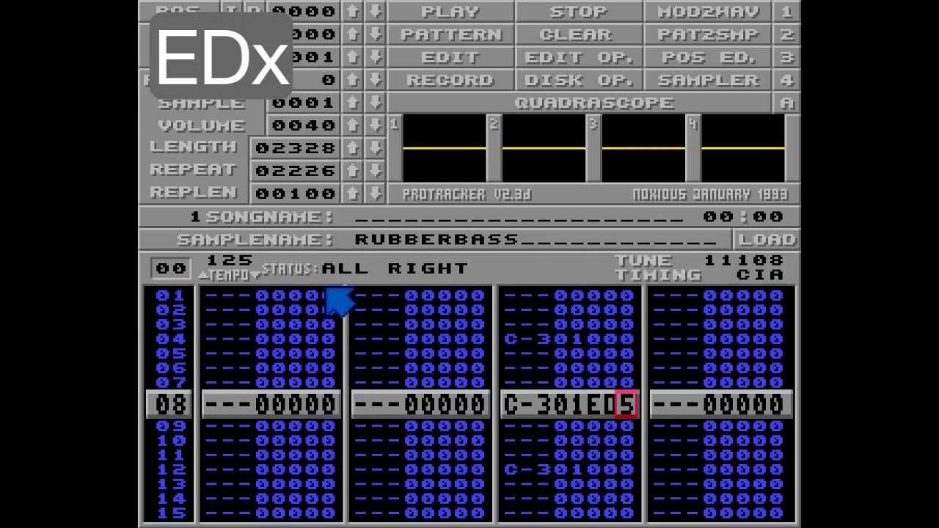
pyautogui.write('6')
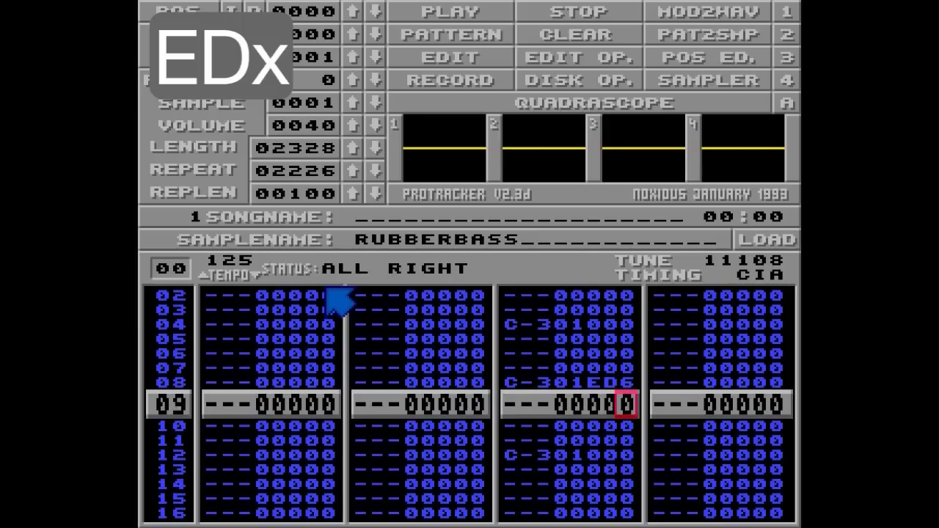
pyautogui.press('Alt_R')
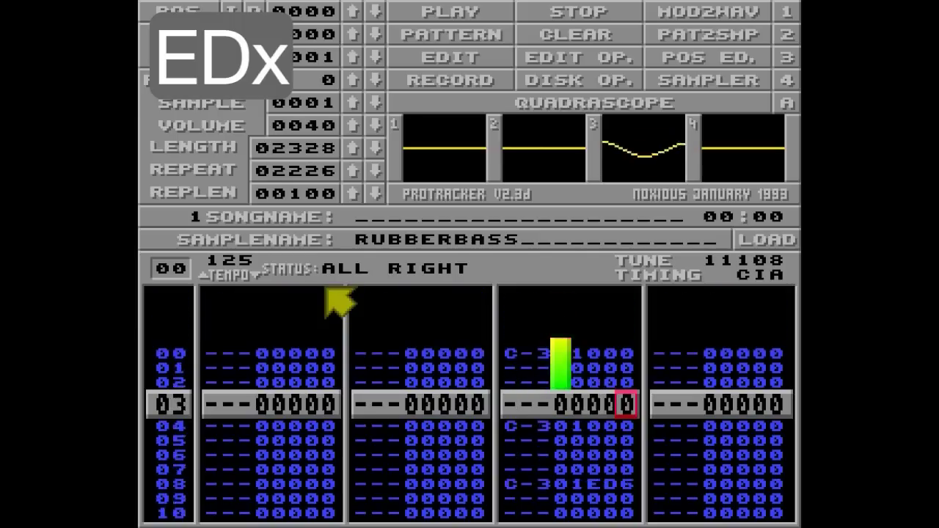
pyautogui.press('space')
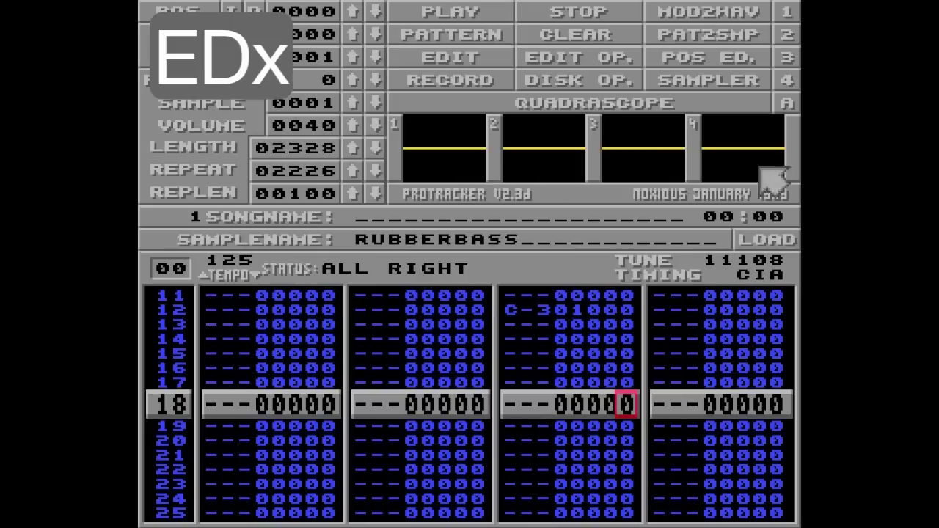
# - Return to row 08 in channel 3 and replace its note with G-3
pyautogui.press('Up')
pyautogui.press('Up')
pyautogui.press('Up')
pyautogui.press('Up')
pyautogui.press('Up')
pyautogui.press('Up')
pyautogui.press('Up')
pyautogui.press('Up')
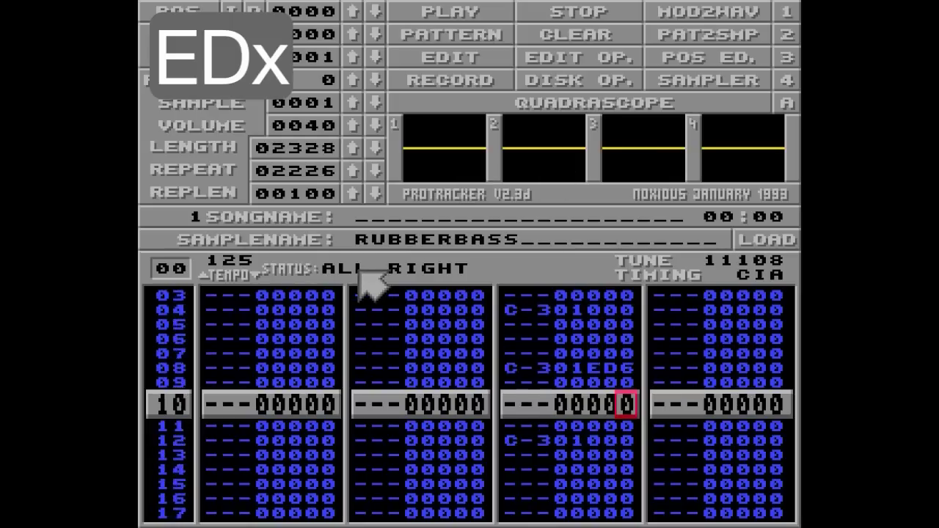
pyautogui.press('Up')
pyautogui.press('Left')
pyautogui.press('Left')
pyautogui.press('Left')
pyautogui.press('Up')
pyautogui.press('Left')
pyautogui.press('Left')
pyautogui.press('Left')
pyautogui.press('Right')
pyautogui.press('space')
pyautogui.press('t')
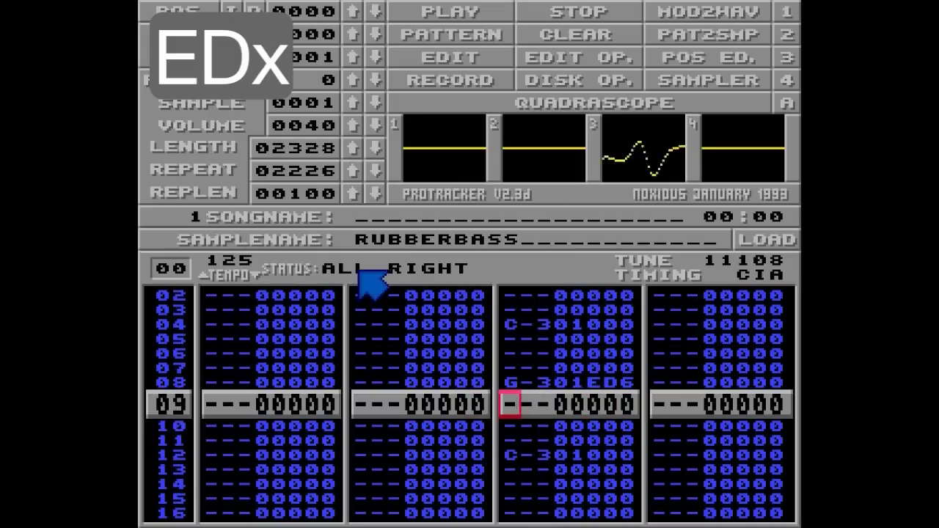
pyautogui.press('space')
pyautogui.press('Up')
pyautogui.press('Right')
pyautogui.press('Right')
pyautogui.press('Right')
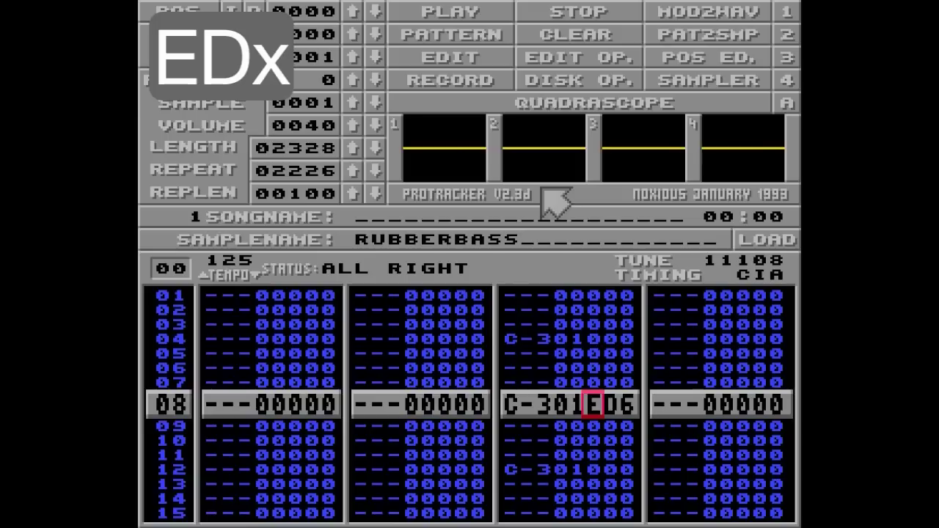
# - Clear song and samples, load FLANGELANG.IFF into sample 01, and preview its waveform
pyautogui.click(563, 32)
pyautogui.click(541, 157)
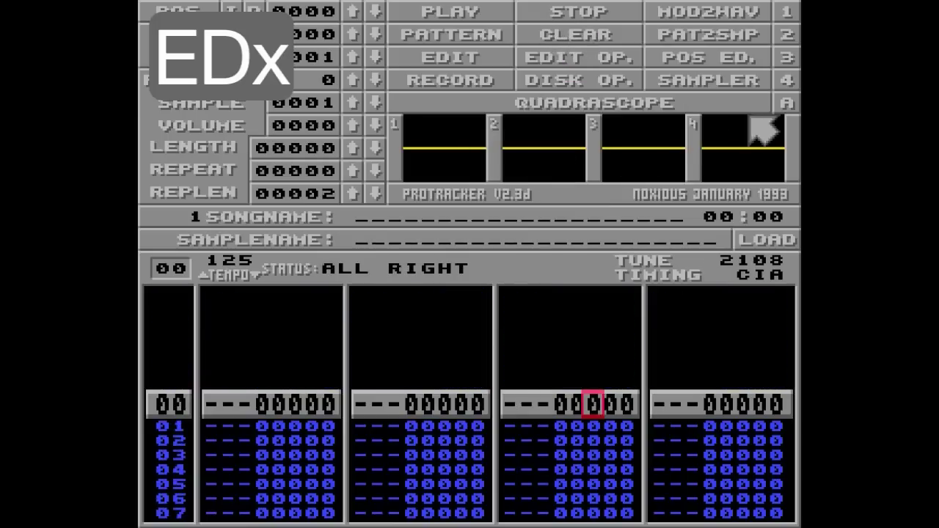
pyautogui.click(587, 82)
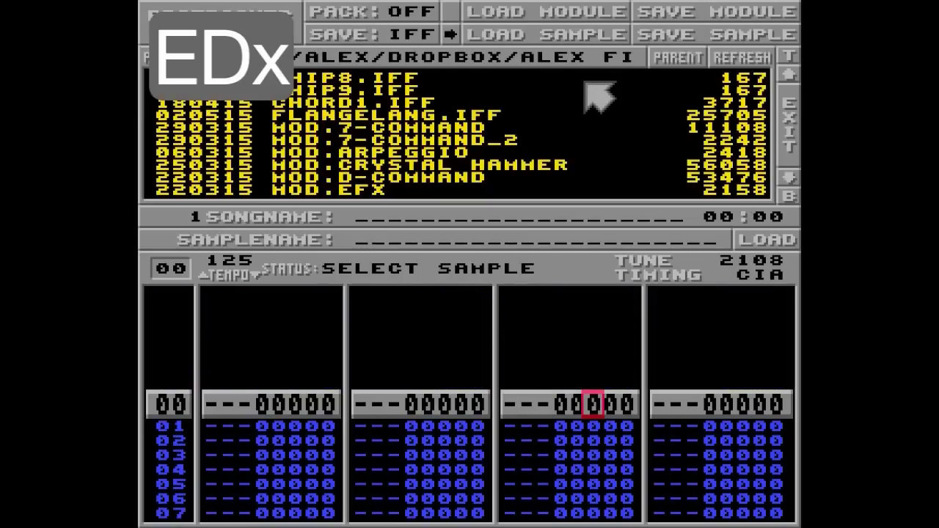
pyautogui.click(467, 118)
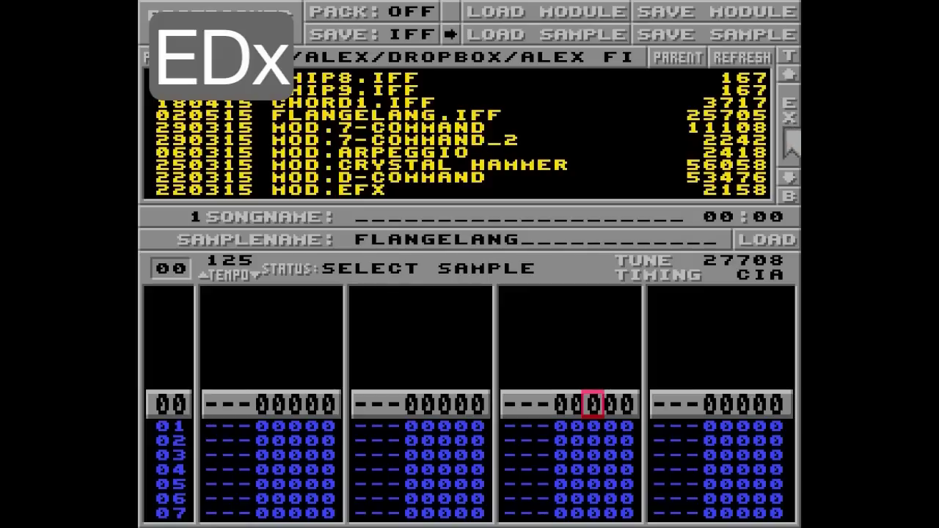
pyautogui.click(788, 132)
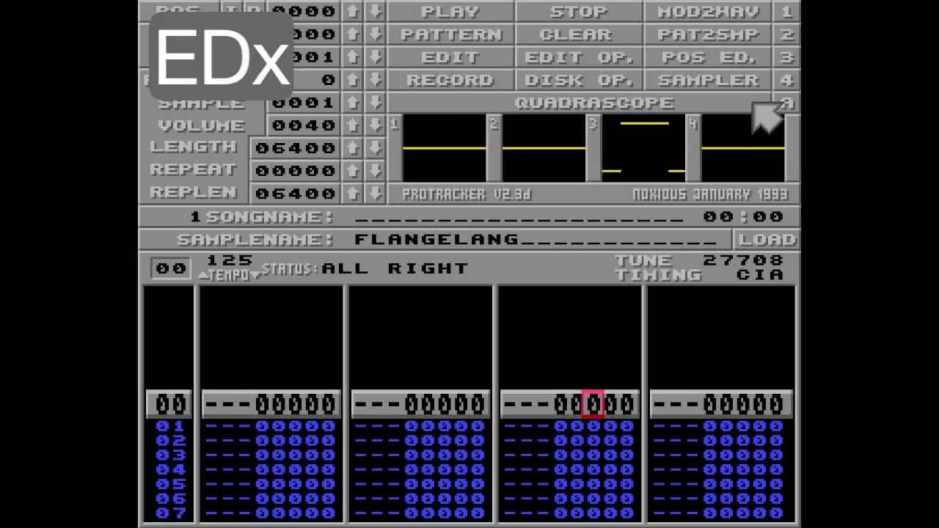
pyautogui.click(745, 82)
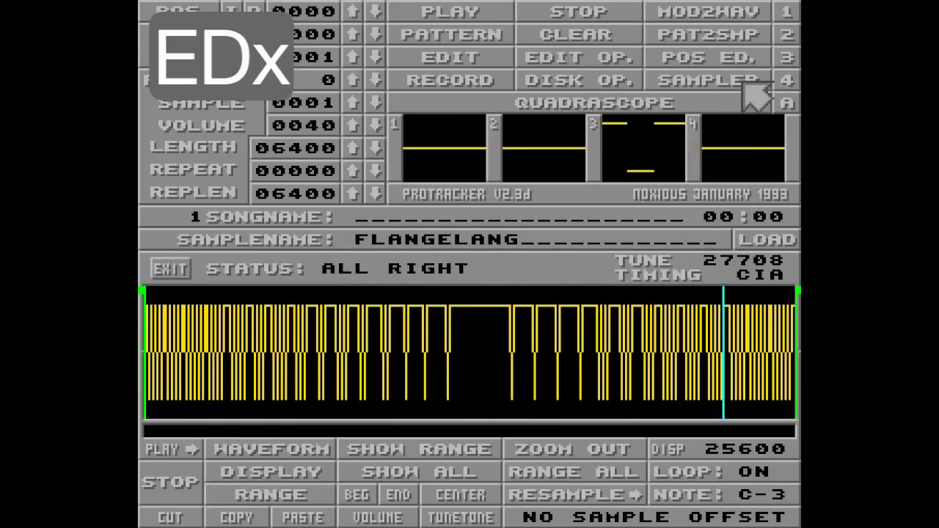
pyautogui.click(746, 83)
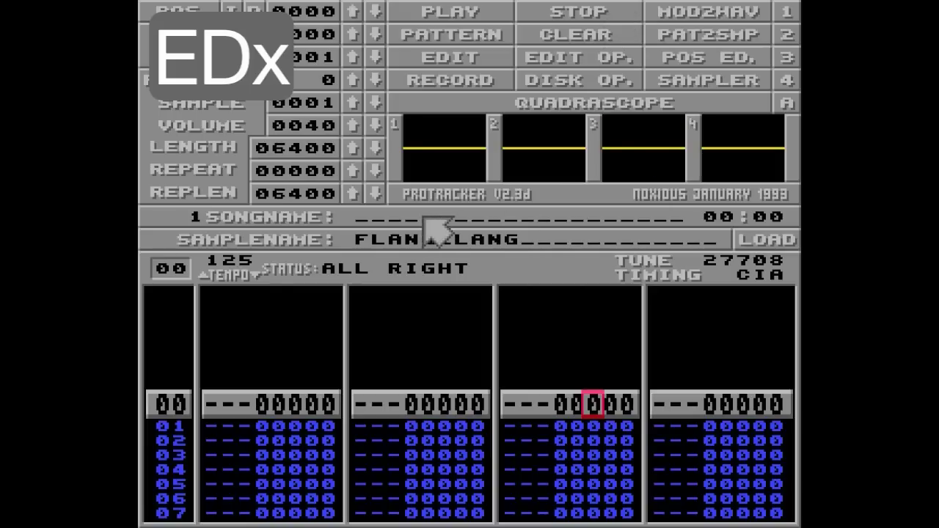
# - Paste the FLANGELANG melody C-3 (F03), C-1, G-1, C-3, D#3 into channel 3 and play it
pyautogui.hotkey('shift', 'F5')
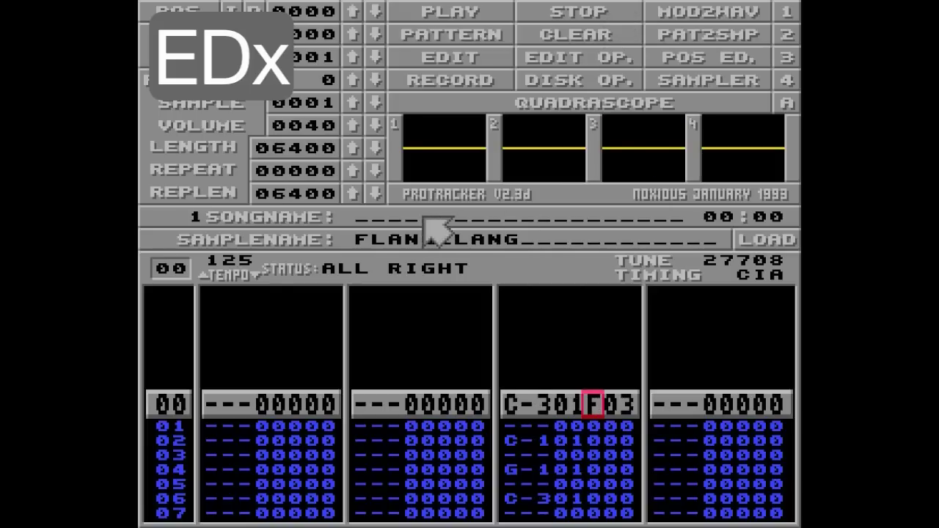
pyautogui.press('Alt_R')
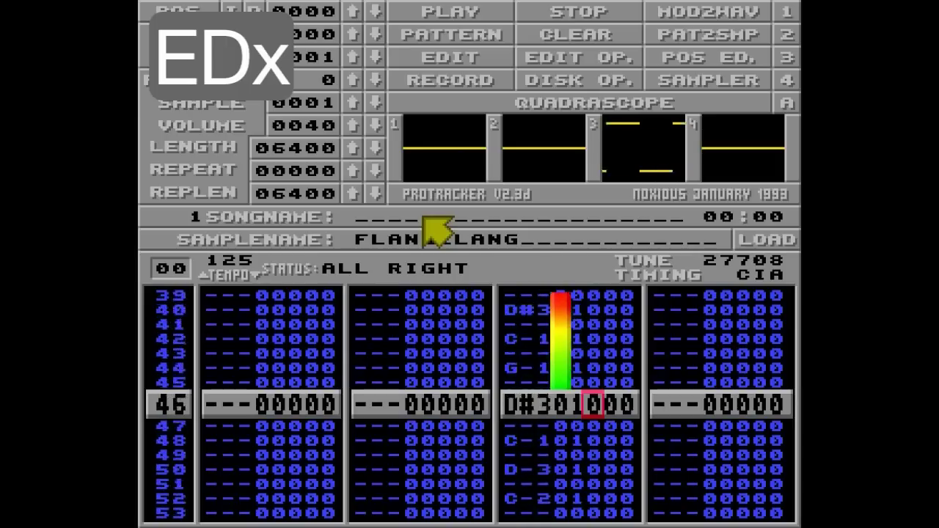
pyautogui.press('space')
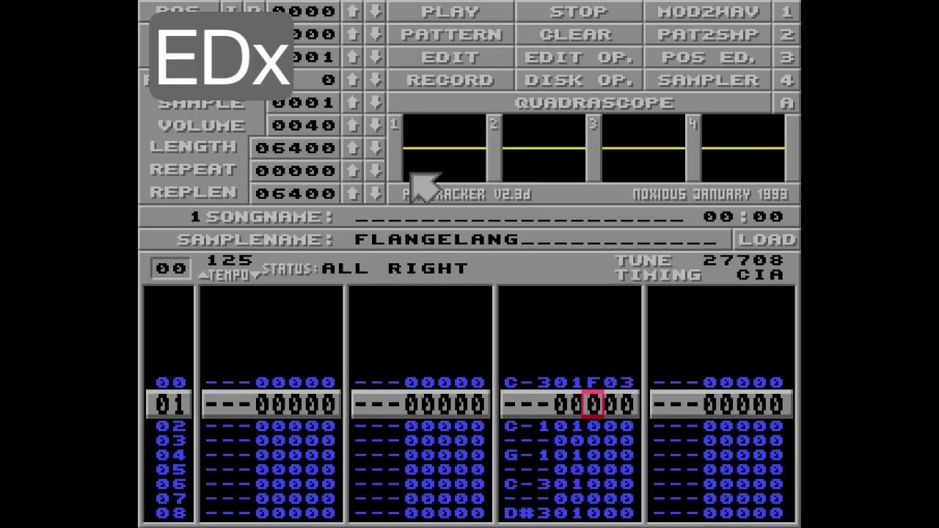
# - Enter tone portamento 3FF on row 02 of channel 3
pyautogui.press('space')
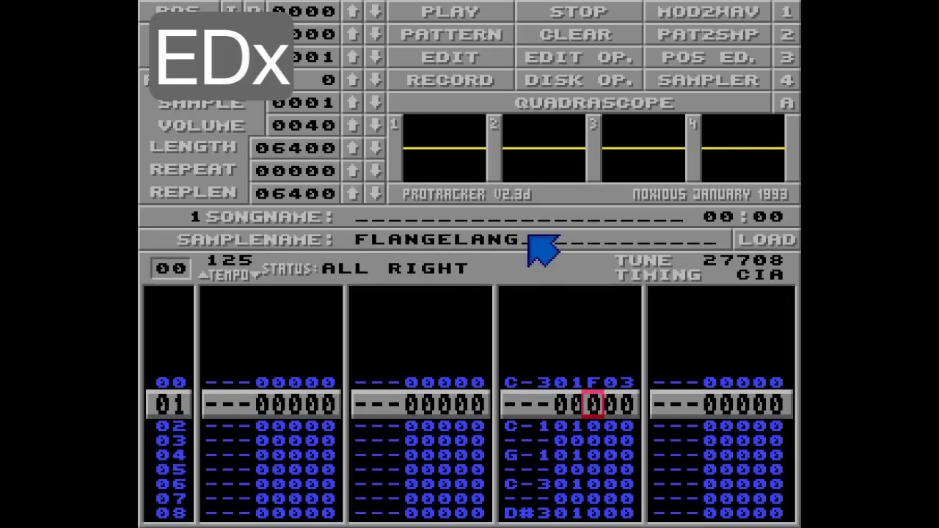
pyautogui.press('Down')
pyautogui.write('3')
pyautogui.press('Up')
pyautogui.press('Right')
pyautogui.write('F')
pyautogui.press('Right')
pyautogui.write('F')
# - Give the following rows portamento 300, play the pattern, then clear the song
pyautogui.press('Left')
pyautogui.press('Left')
pyautogui.write('33333333333333333')
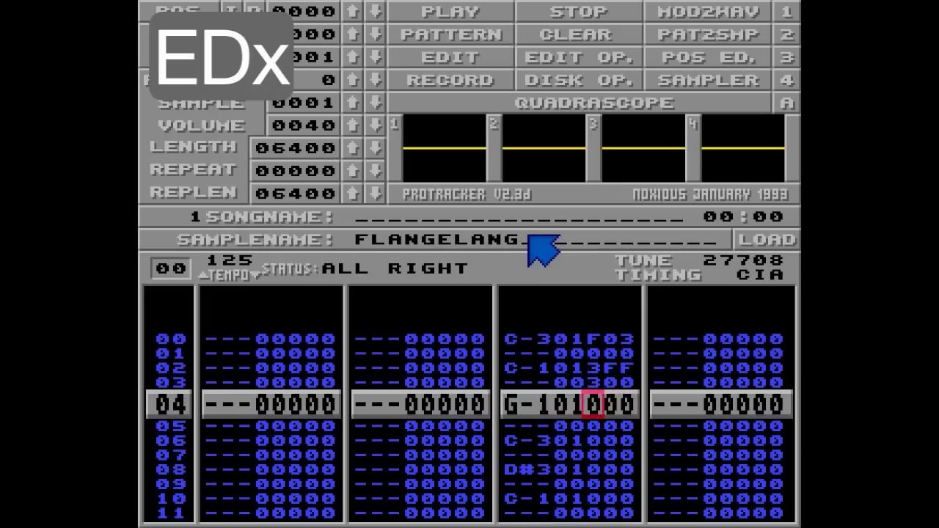
pyautogui.write('3333333333333333333333333333333333333333')
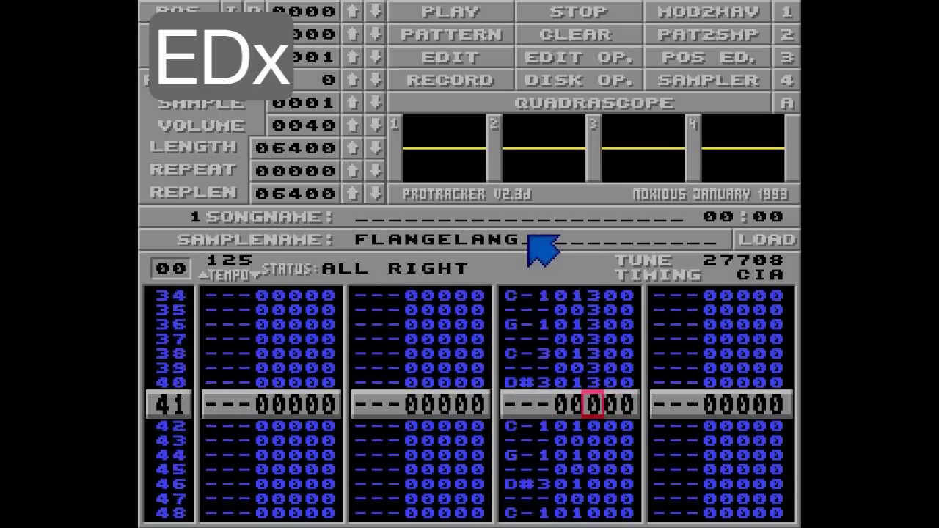
pyautogui.write('3333')
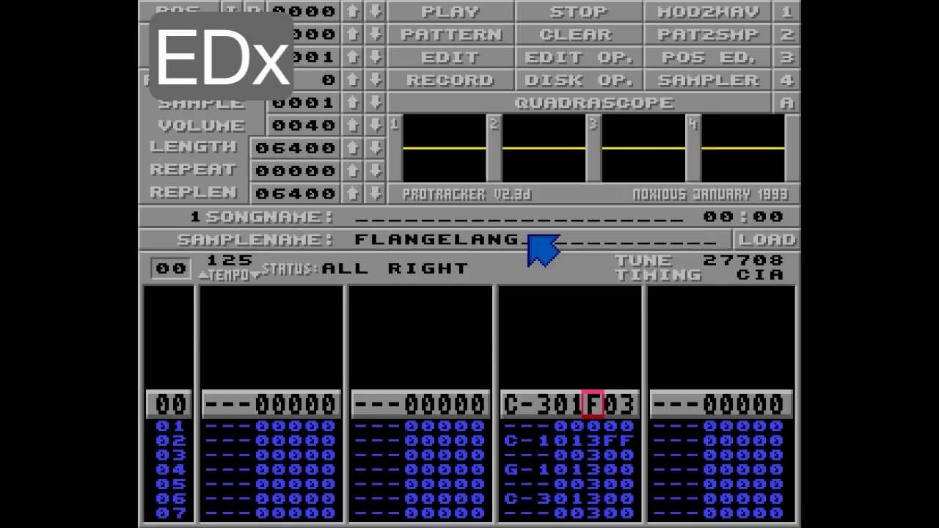
pyautogui.press('Alt_R')
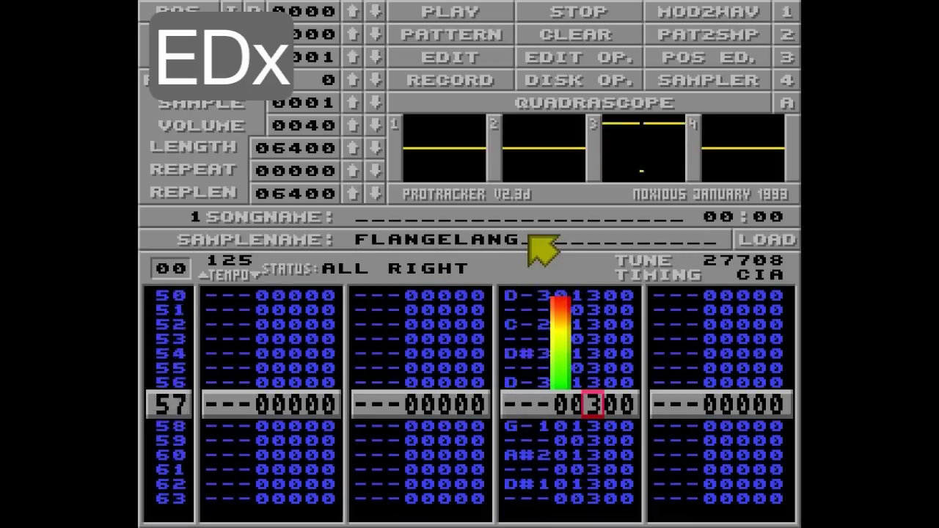
pyautogui.press('space')
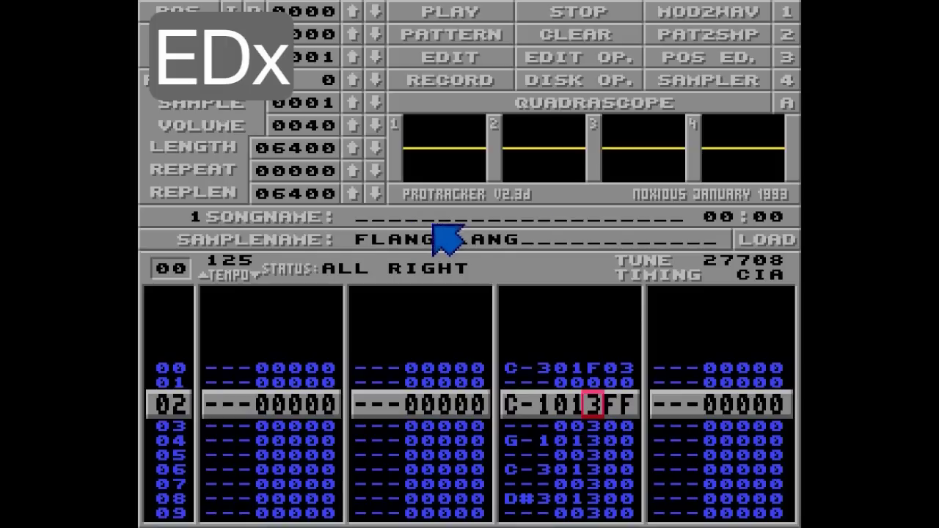
pyautogui.click(559, 34)
pyautogui.click(509, 129)
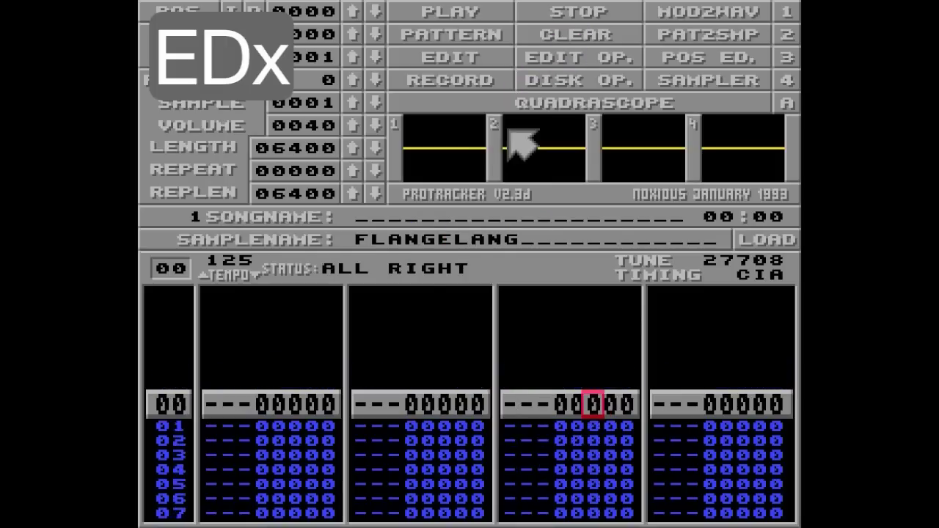
# - Paste the melody back into channel 3 and enter EDF on channel 4's row 00
pyautogui.hotkey('shift', 'F5')
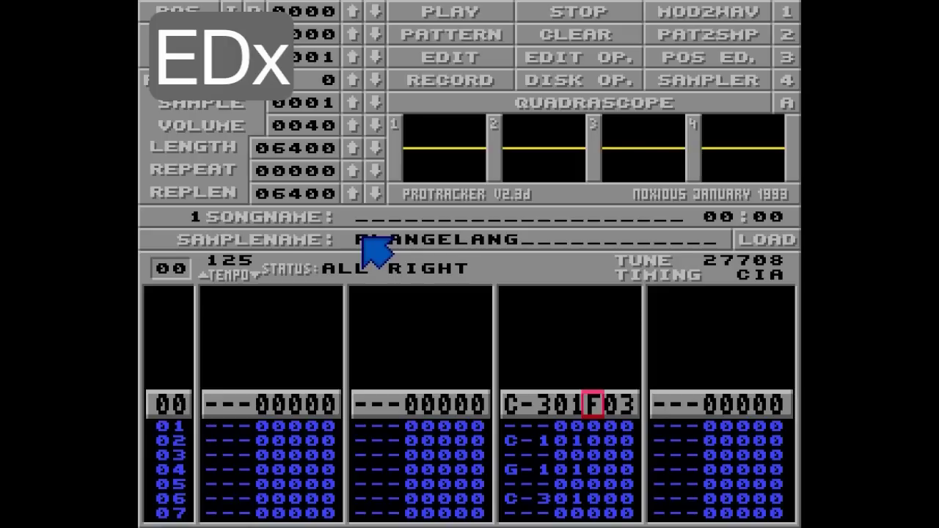
pyautogui.press('Right')
pyautogui.press('Right')
pyautogui.press('Right')
pyautogui.press('Right')
pyautogui.press('Right')
pyautogui.press('Right')
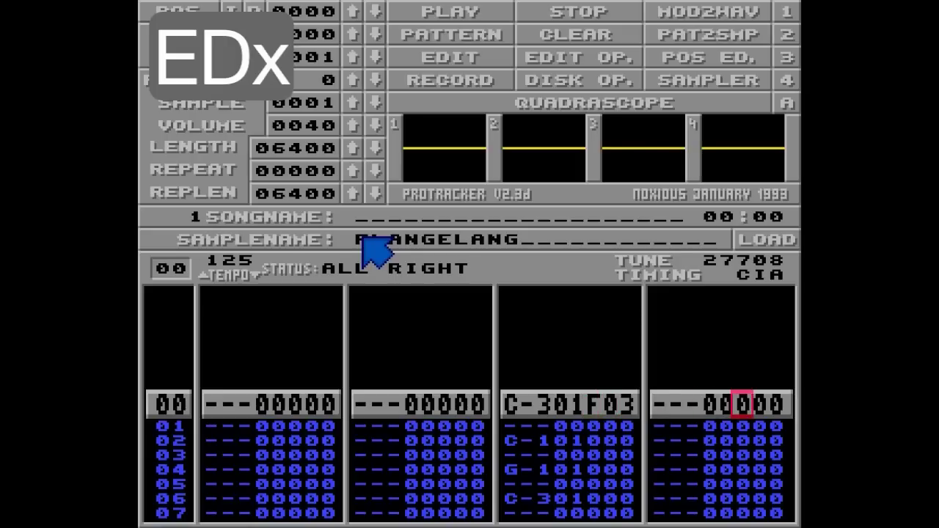
pyautogui.press('e')
pyautogui.press('Up')
pyautogui.press('Right')
pyautogui.press('d')
pyautogui.press('Up')
pyautogui.press('Right')
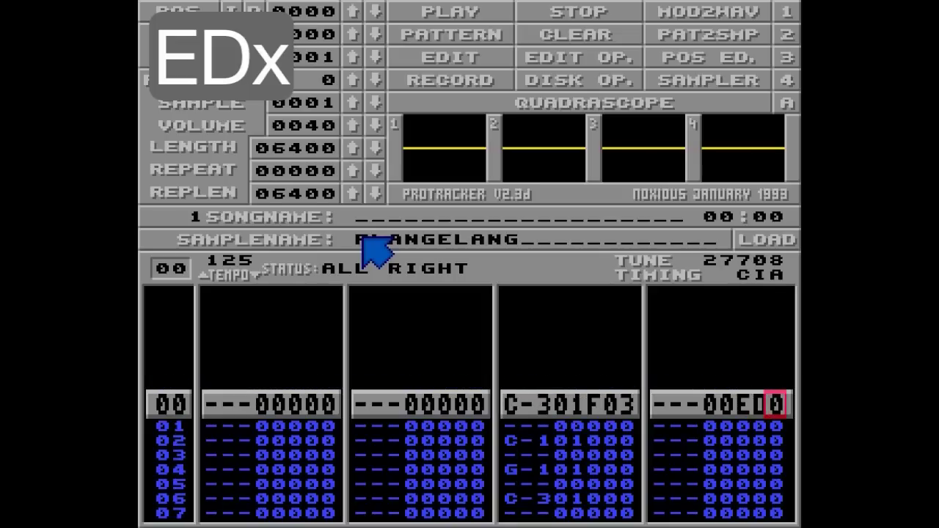
pyautogui.press('f')
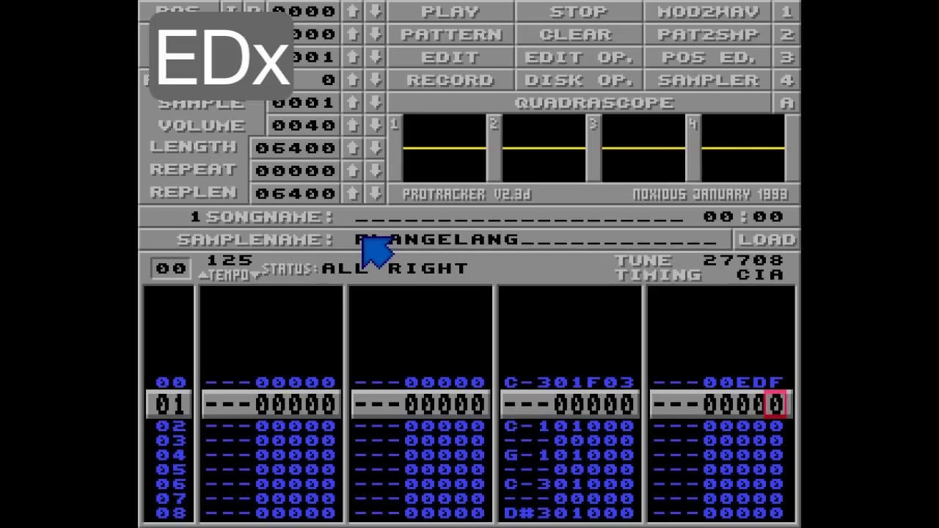
# - Cut the EDF block from channel 4 and paste it onto channel 3's even rows from row 02
pyautogui.hotkey('ctrl', 'b')
pyautogui.press('Up')
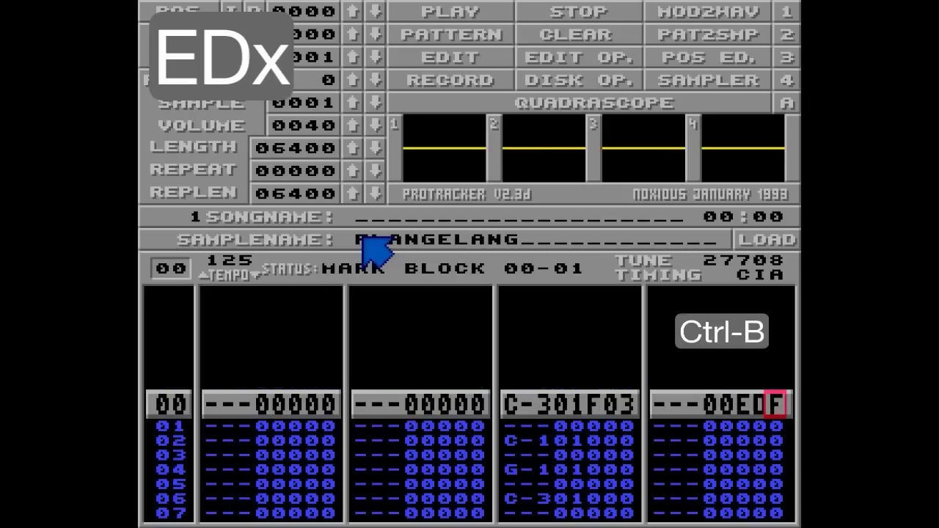
pyautogui.hotkey('ctrl', 'x')
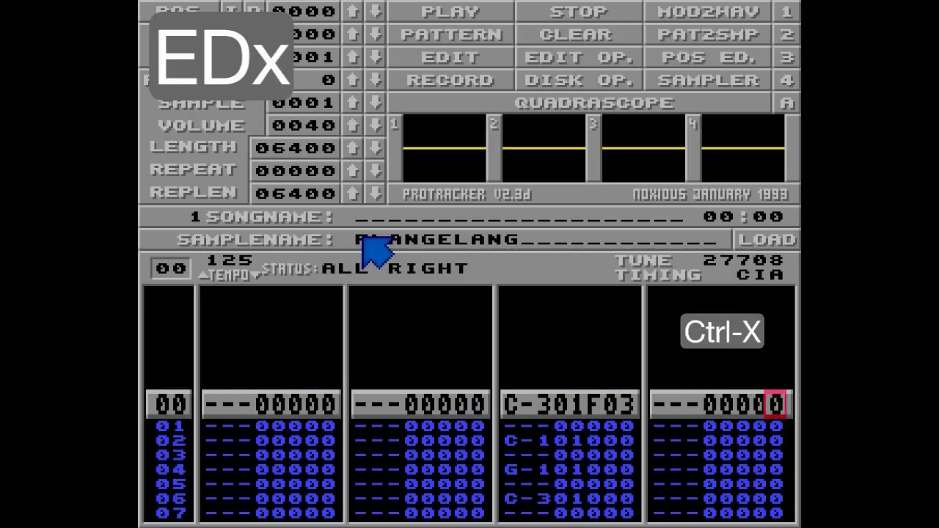
pyautogui.press('Down')
pyautogui.press('Left')
pyautogui.press('Left')
pyautogui.press('Left')
pyautogui.press('Left')
pyautogui.press('Left')
pyautogui.press('Left')
pyautogui.press('Left')
pyautogui.press('Down')
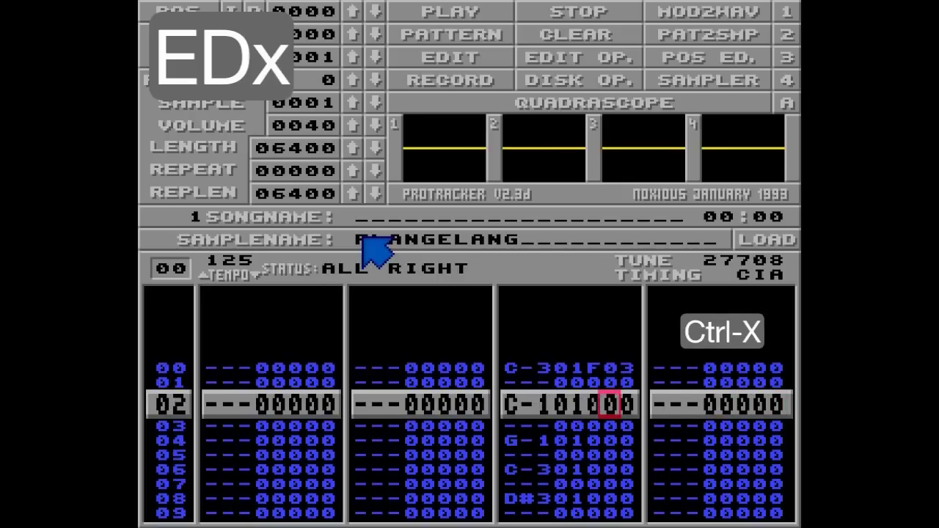
pyautogui.hotkey('ctrl', 'j')
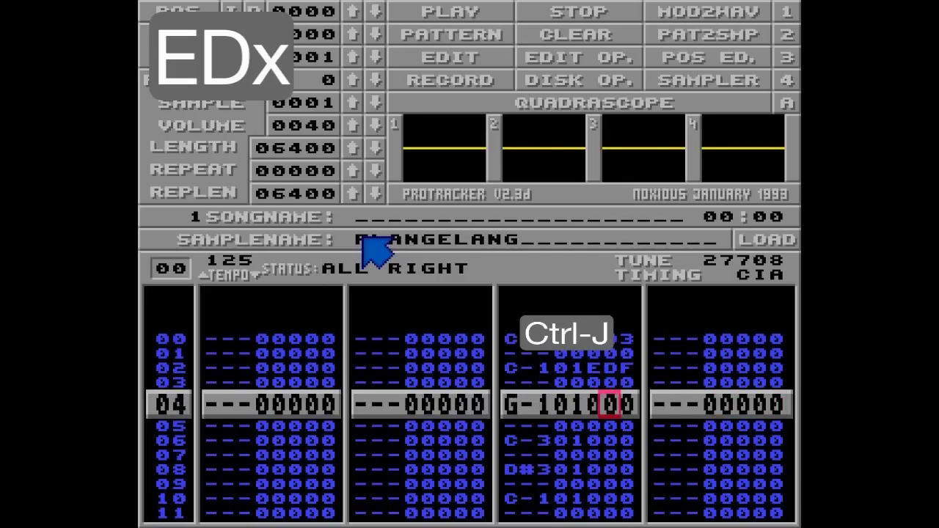
pyautogui.hotkey('ctrl', 'j')
pyautogui.hotkey('ctrl', 'j')
pyautogui.hotkey('ctrl', 'j')
pyautogui.hotkey('ctrl', 'j')
pyautogui.hotkey('ctrl', 'j')
pyautogui.hotkey('ctrl', 'j')
pyautogui.hotkey('ctrl', 'j')
pyautogui.hotkey('ctrl', 'j')
pyautogui.hotkey('ctrl', 'j')
pyautogui.hotkey('ctrl', 'j')
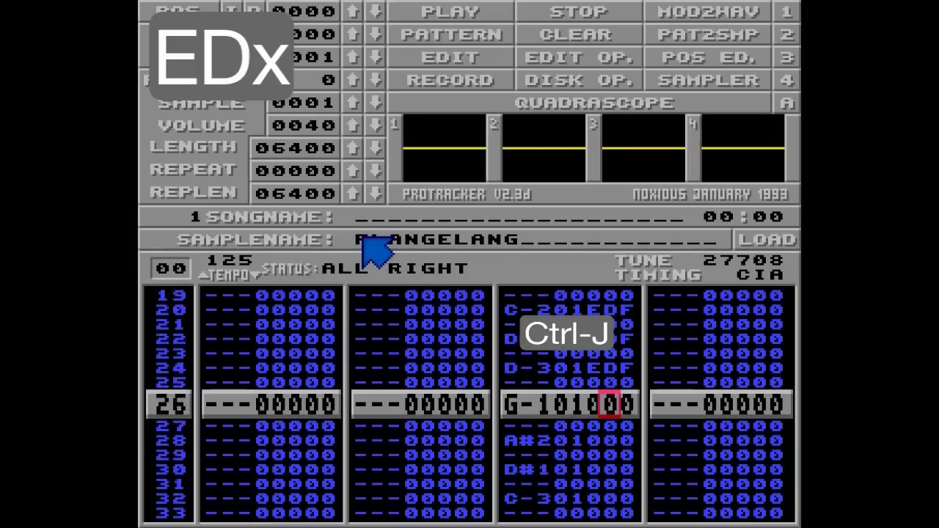
pyautogui.hotkey('ctrl', 'j')
pyautogui.hotkey('ctrl', 'j')
pyautogui.hotkey('ctrl', 'j')
pyautogui.hotkey('ctrl', 'j')
pyautogui.hotkey('ctrl', 'j')
pyautogui.hotkey('ctrl', 'j')
pyautogui.hotkey('ctrl', 'j')
pyautogui.hotkey('ctrl', 'j')
pyautogui.hotkey('ctrl', 'j')
pyautogui.hotkey('ctrl', 'j')
pyautogui.hotkey('ctrl', 'j')
pyautogui.hotkey('ctrl', 'j')
pyautogui.hotkey('ctrl', 'j')
pyautogui.hotkey('ctrl', 'j')
pyautogui.hotkey('ctrl', 'j')
pyautogui.hotkey('ctrl', 'j')
pyautogui.hotkey('ctrl', 'j')
pyautogui.hotkey('ctrl', 'j')
pyautogui.hotkey('ctrl', 'j')
pyautogui.hotkey('ctrl', 'j')
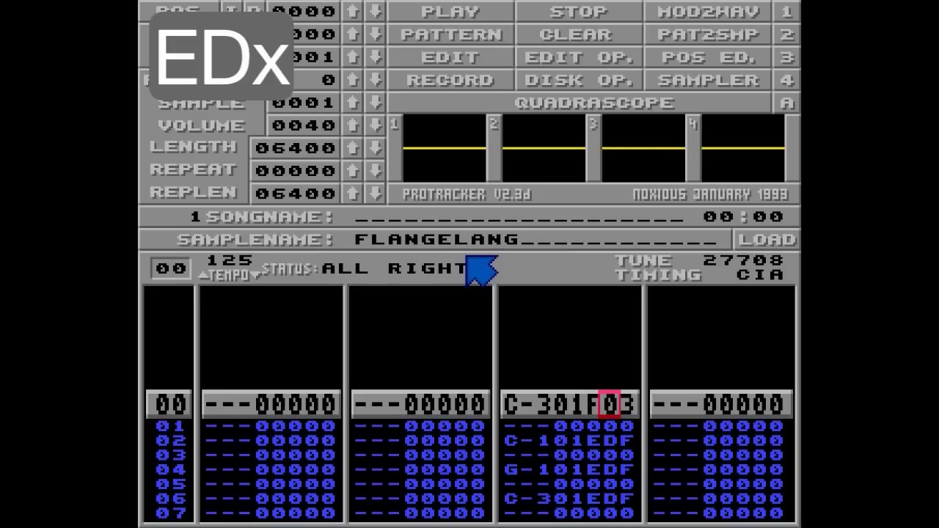
# - Delete channel 3's empty row 01 so the EDF notes move up, then play the pattern
pyautogui.press('Down')
pyautogui.press('Down')
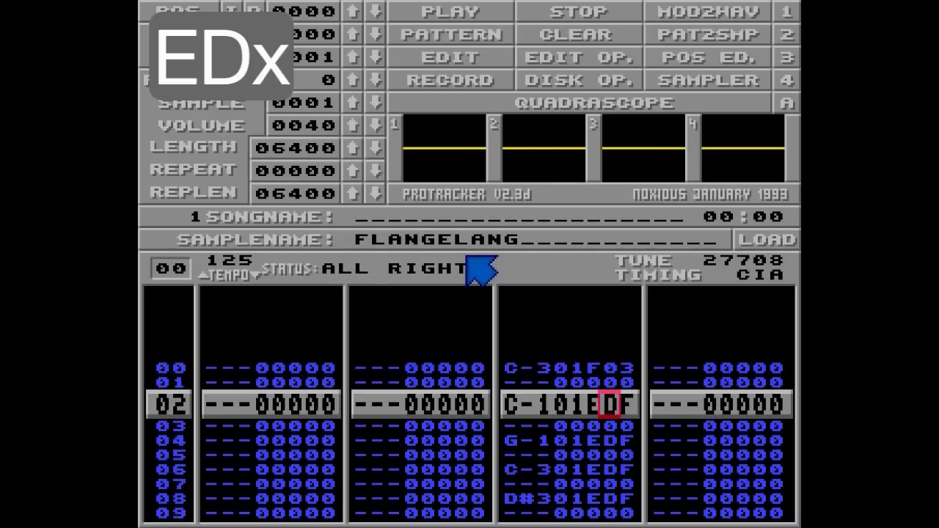
pyautogui.hotkey('shift', 'BackSpace')
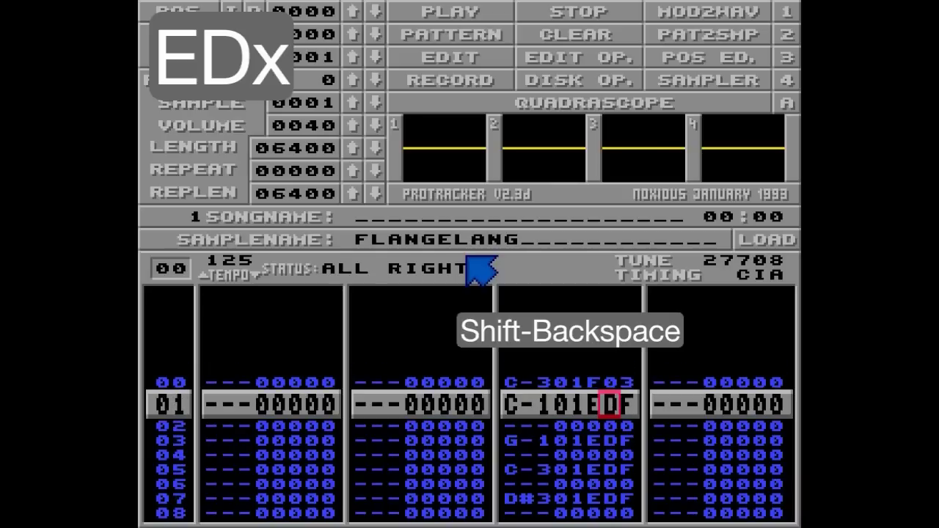
pyautogui.press('Left')
pyautogui.press('Left')
pyautogui.press('Left')
pyautogui.press('Left')
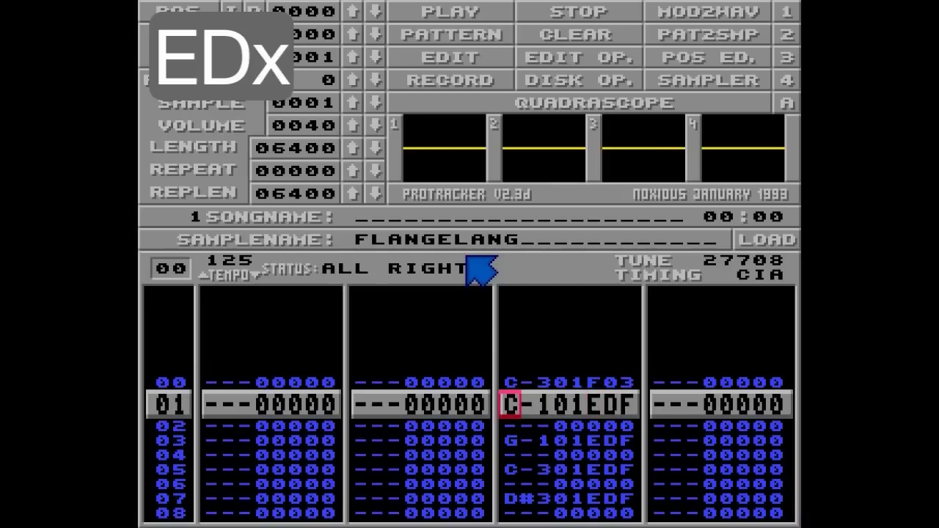
pyautogui.press('Down')
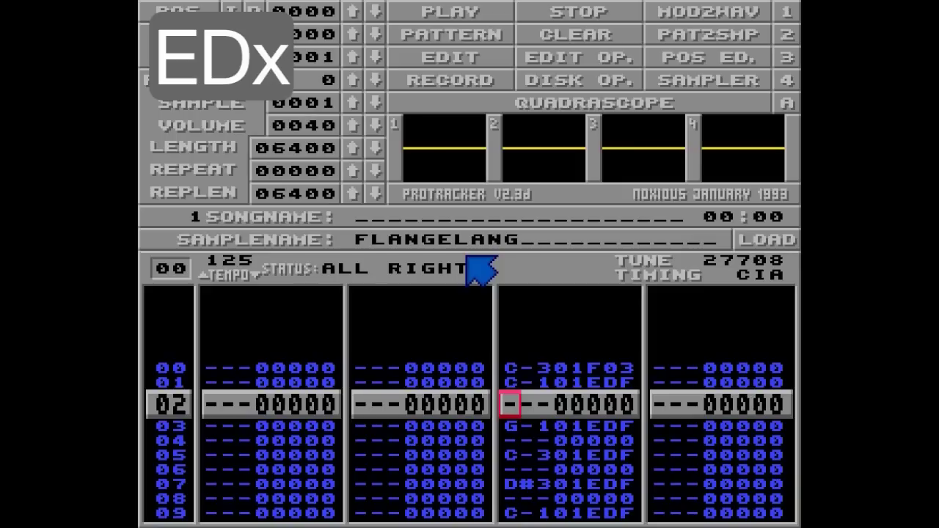
pyautogui.press('Up')
pyautogui.press('Up')
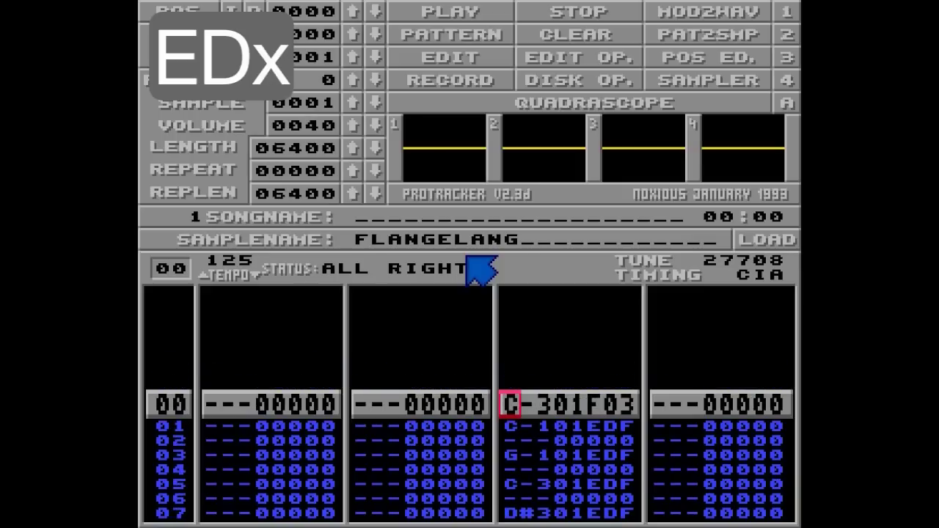
pyautogui.press('Alt_R')
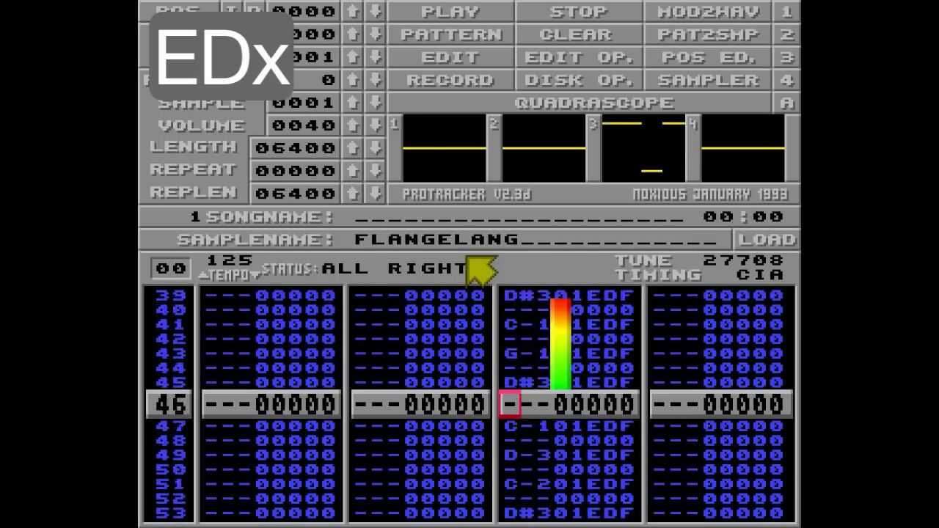
pyautogui.press('space')
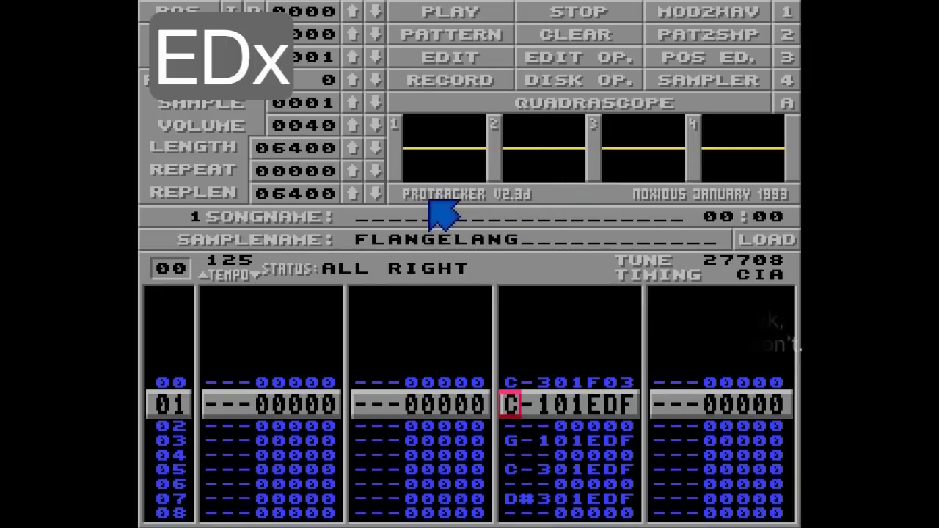
# - Clear song and all samples, then load RUBBERBASS into sample 01 through Disk Op
pyautogui.click(550, 37)
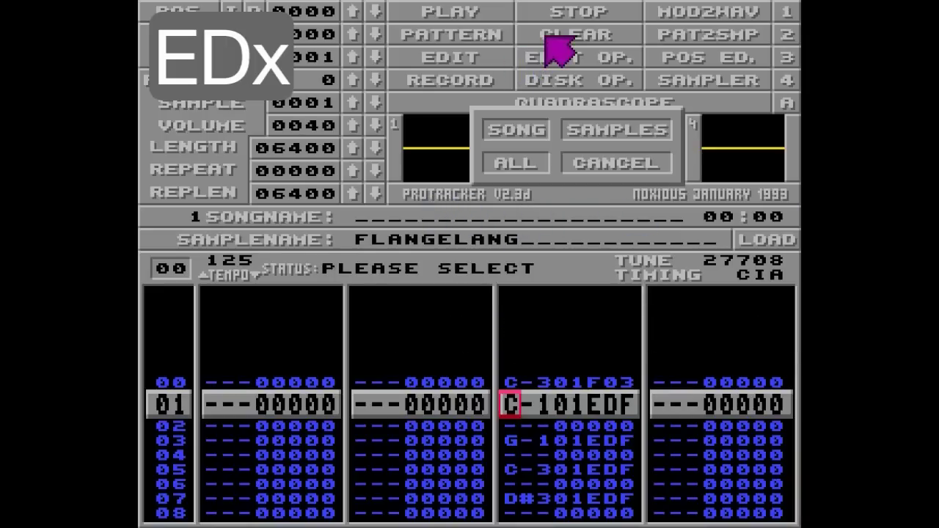
pyautogui.click(531, 163)
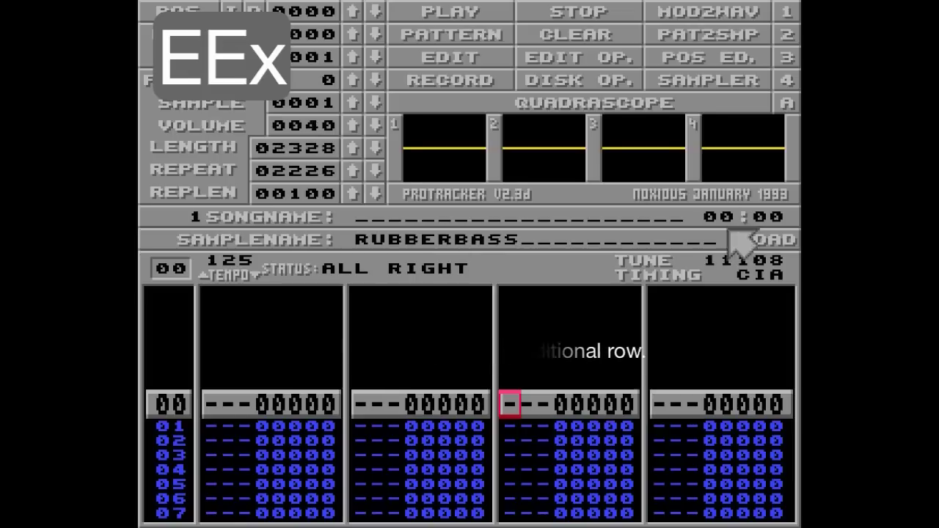
pyautogui.click(609, 83)
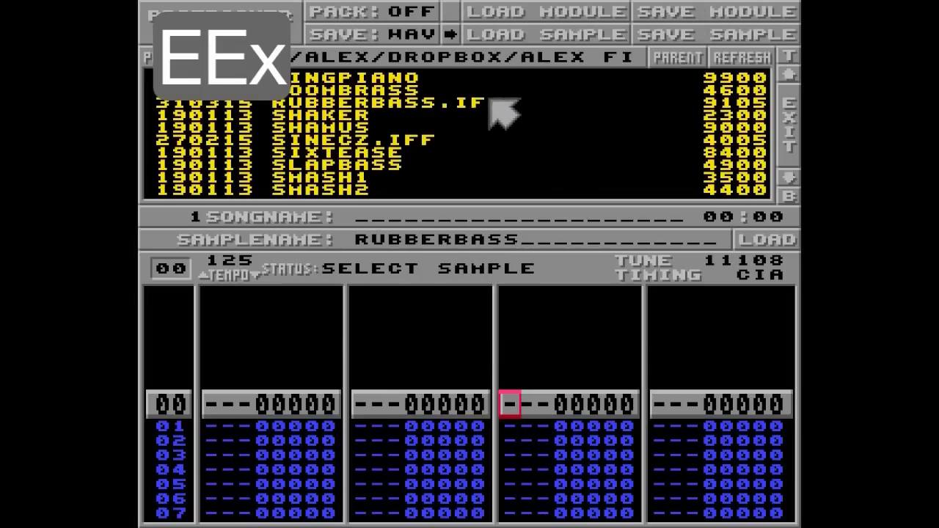
pyautogui.click(788, 134)
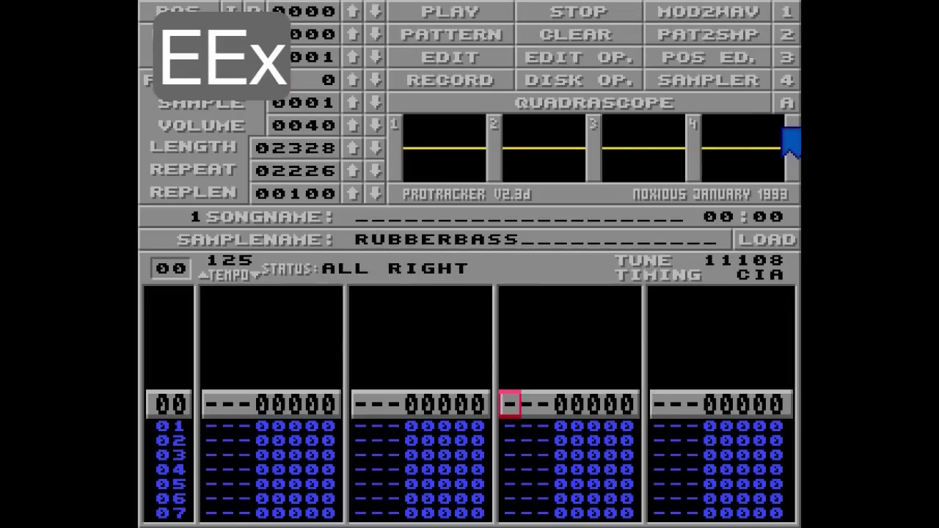
# - Enter C-2 on row 00, A01 in channel 3 and EEF in channel 4 on row 05, then play
pyautogui.press('q')
pyautogui.press('Down')
pyautogui.press('Down')
pyautogui.press('Down')
pyautogui.press('Down')
pyautogui.press('Right')
pyautogui.press('Right')
pyautogui.press('Right')
pyautogui.write('a01')
pyautogui.press('Right')
pyautogui.press('Right')
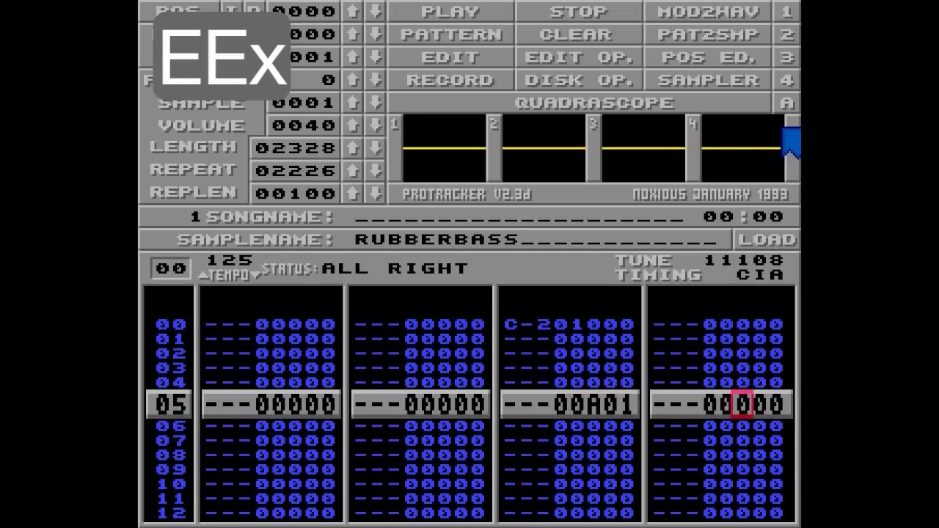
pyautogui.write('ee')
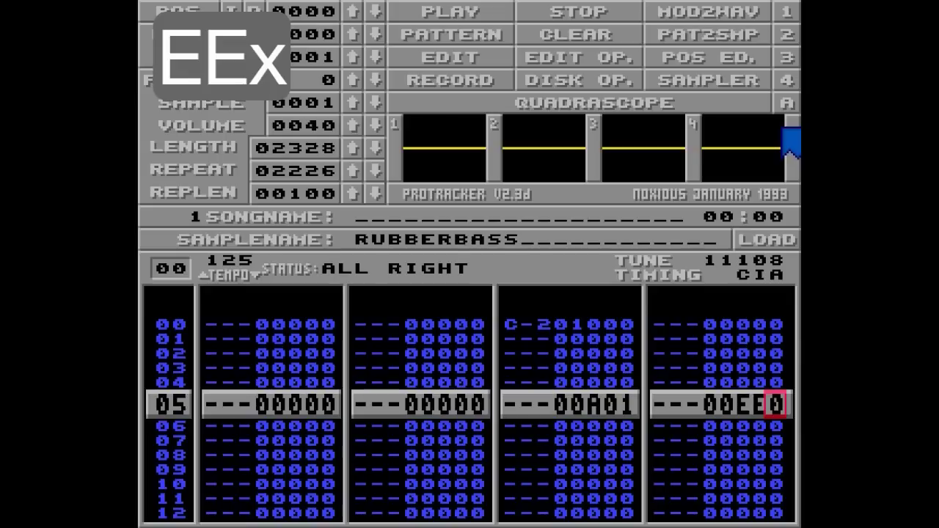
pyautogui.write('f')
pyautogui.press('Up')
pyautogui.press('Control_R')
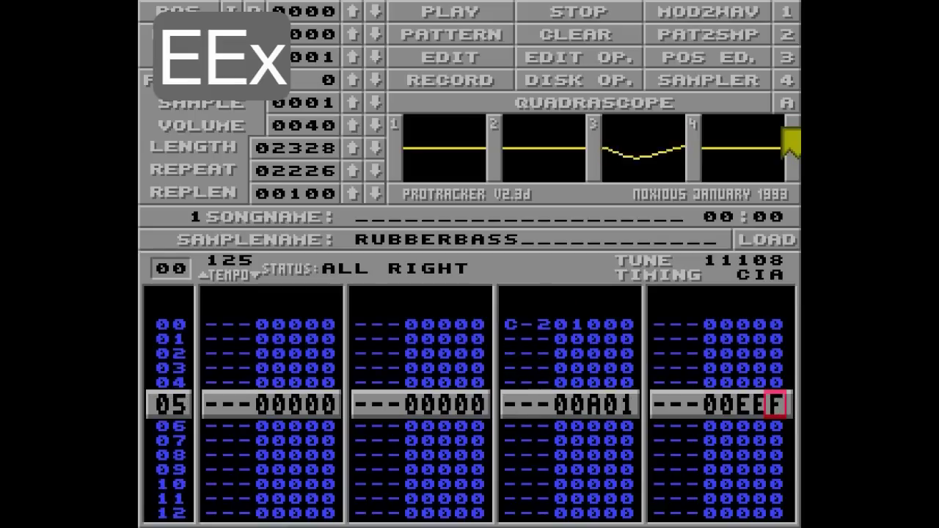
pyautogui.press('space')
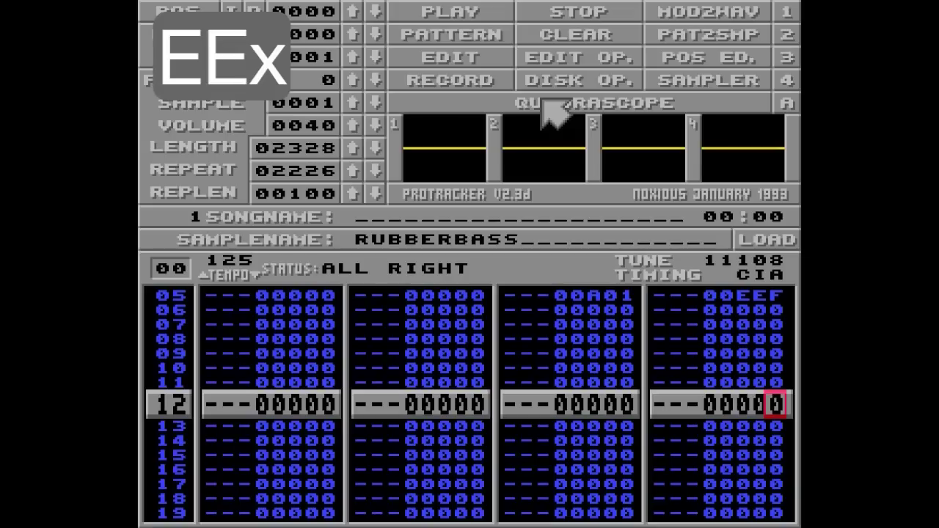
# - Change channel 3's row-05 effect from A01 to 74A and play the pattern again
pyautogui.press('Up')
pyautogui.press('Up')
pyautogui.press('Up')
pyautogui.press('Up')
pyautogui.press('Up')
pyautogui.press('Up')
pyautogui.press('Up')
pyautogui.press('Left')
pyautogui.press('Left')
pyautogui.press('Left')
pyautogui.press('Left')
pyautogui.press('Left')
pyautogui.press('Left')
pyautogui.press('Left')
pyautogui.press('Left')
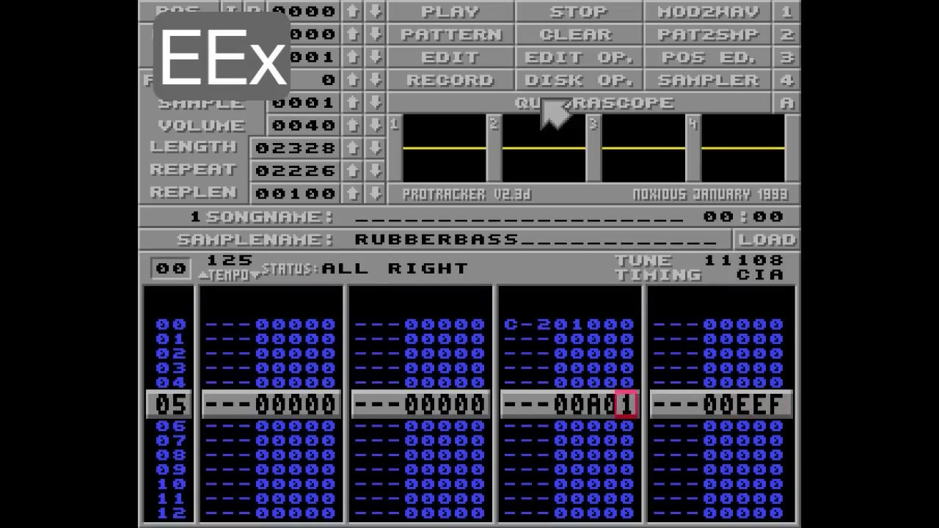
pyautogui.write('74')
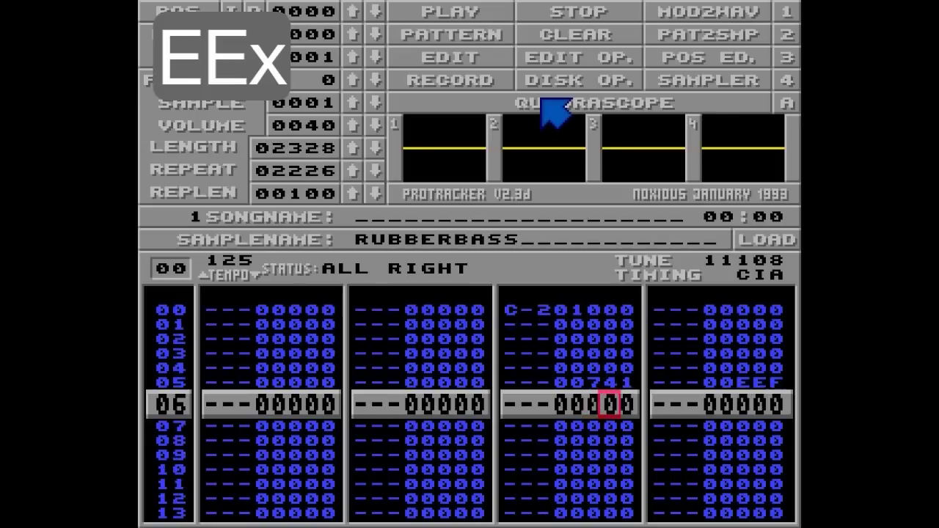
pyautogui.write('a')
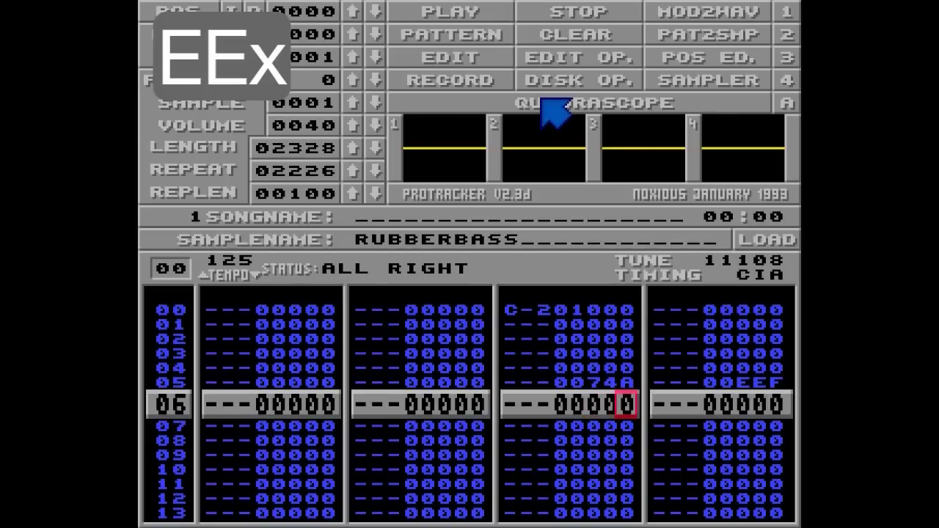
pyautogui.press('Control_R')
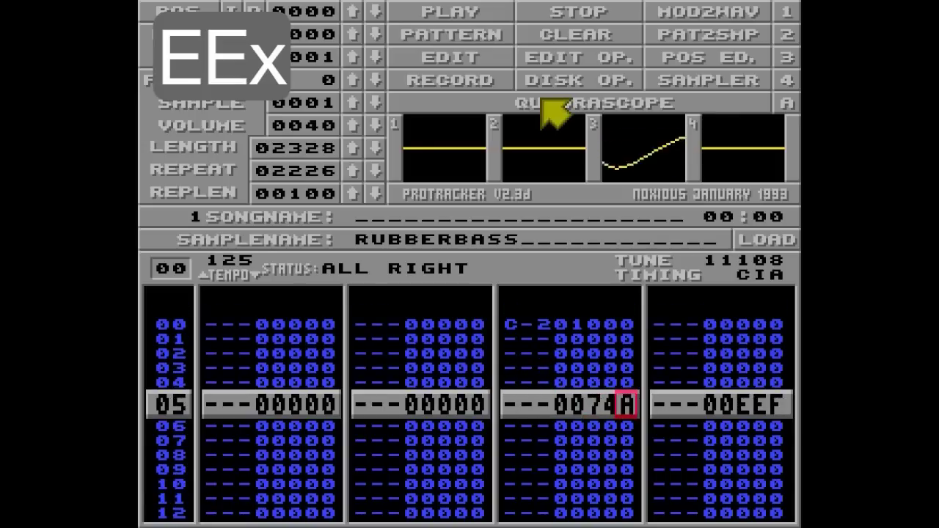
pyautogui.press('space')
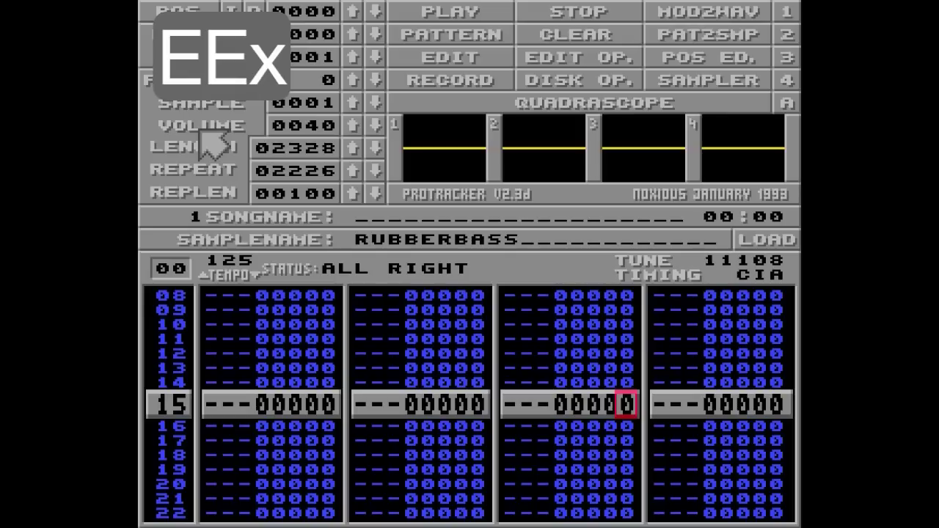
# - Choose CLEAR > ALL so every pattern row is empty and sample 01 has length 00000
pyautogui.click(563, 36)
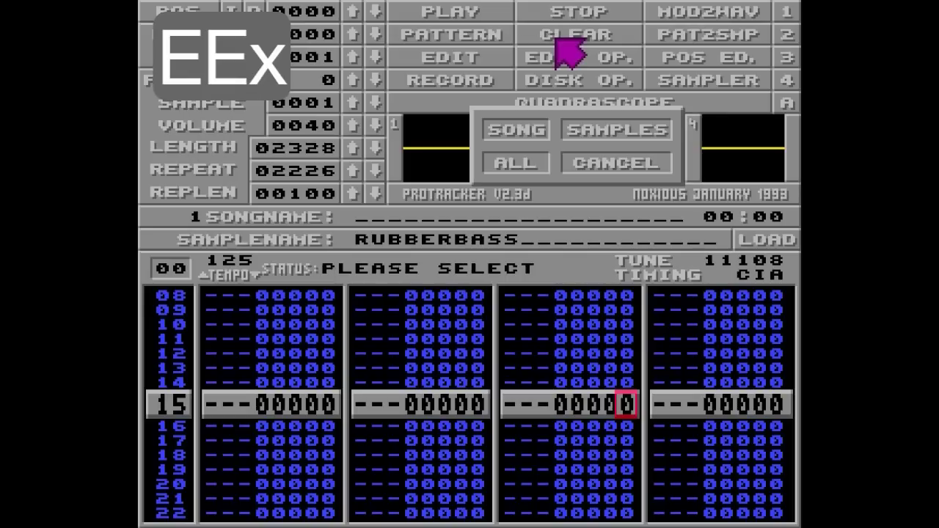
pyautogui.click(517, 164)
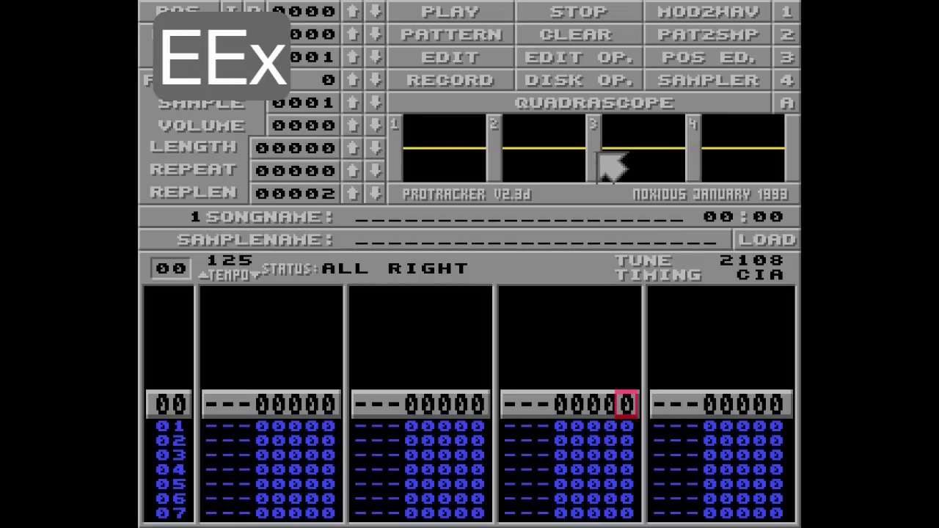
pyautogui.press('Left')
pyautogui.press('Left')
pyautogui.press('Left')
pyautogui.press('Left')
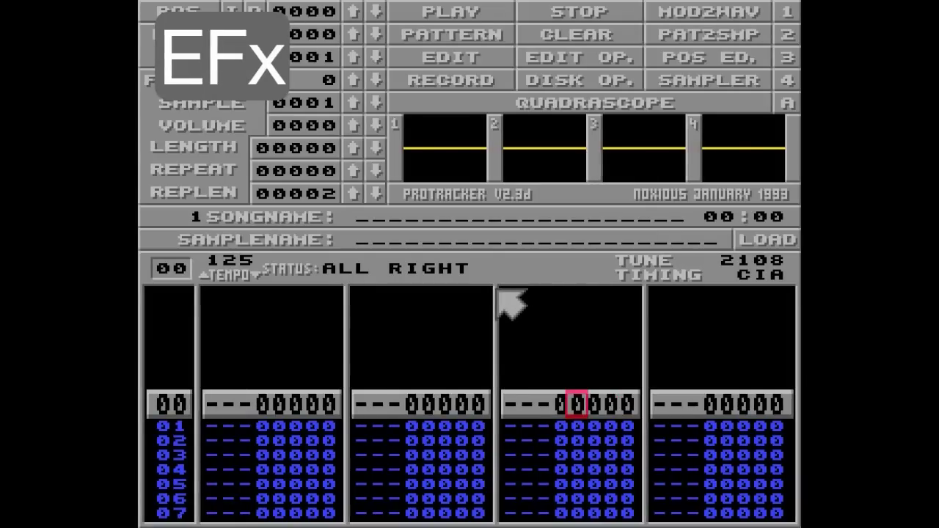
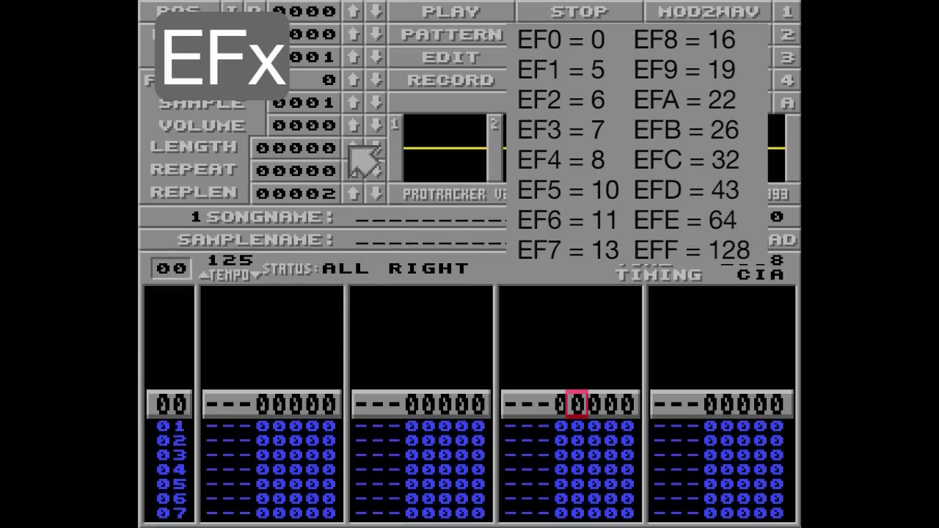
# - Set sample 1's length, volume and loop length to 0040 each, then open the sample editor
pyautogui.moveTo(353, 148); pyautogui.dragTo(353, 148)
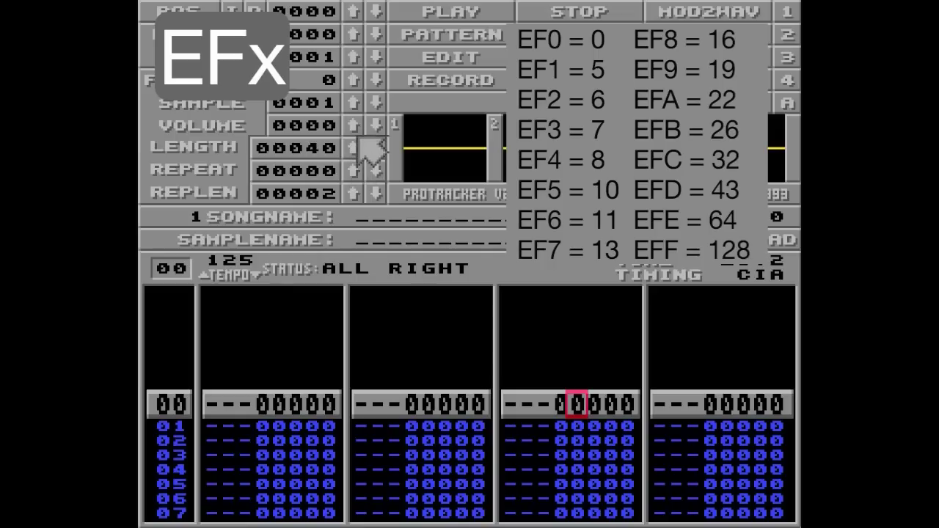
pyautogui.click(354, 125)
pyautogui.moveTo(354, 125); pyautogui.dragTo(354, 125)
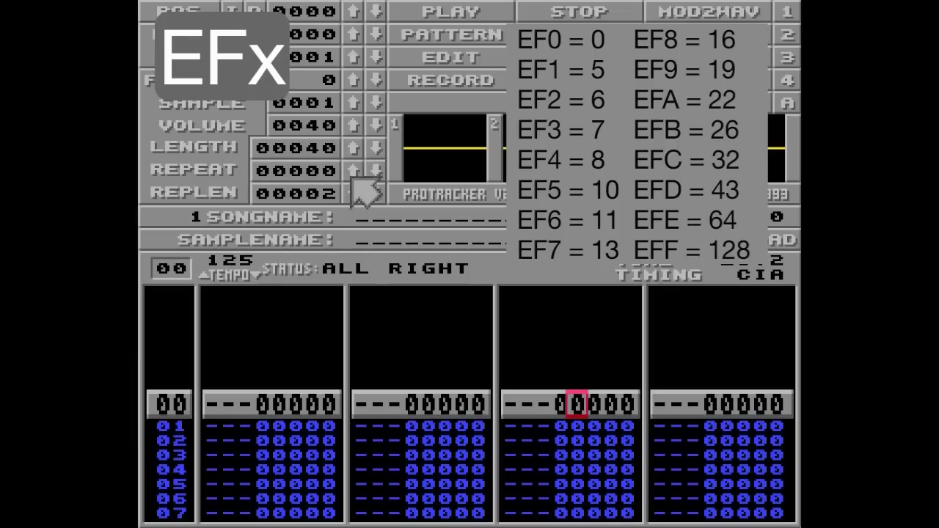
pyautogui.moveTo(355, 193); pyautogui.dragTo(355, 193)
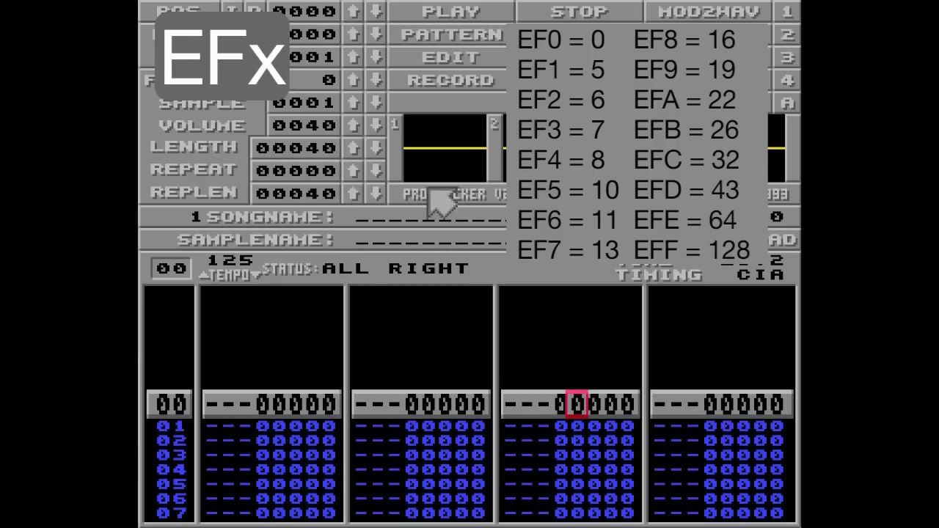
pyautogui.click(707, 80)
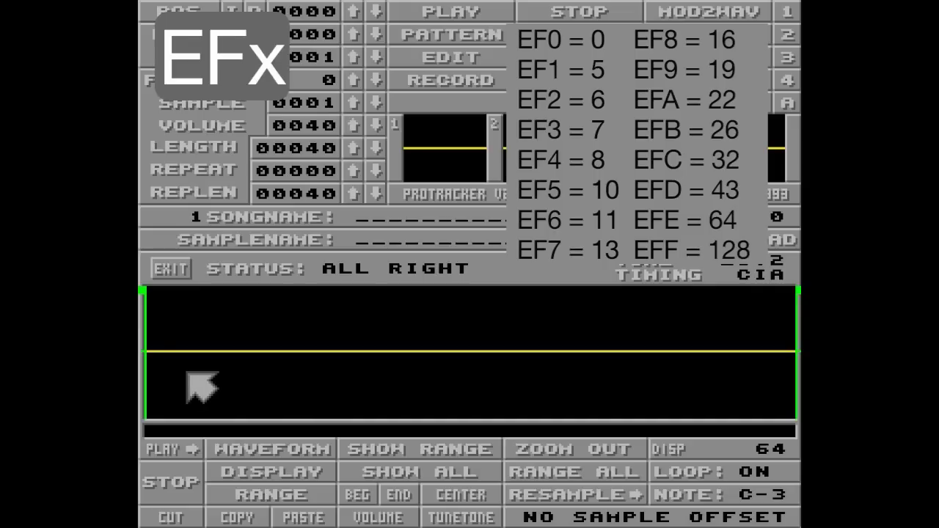
# - Draw a freehand wave across sample 1, redraw its start, and exit the sample editor
pyautogui.moveTo(185, 373)
pyautogui.mouseDown()
pyautogui.moveTo(299, 349)
pyautogui.moveTo(341, 393)
pyautogui.moveTo(429, 336)
pyautogui.moveTo(478, 334)
pyautogui.moveTo(543, 368)
pyautogui.moveTo(650, 319)
pyautogui.moveTo(679, 362)
pyautogui.moveTo(748, 324)
pyautogui.moveTo(779, 332)
pyautogui.mouseUp()
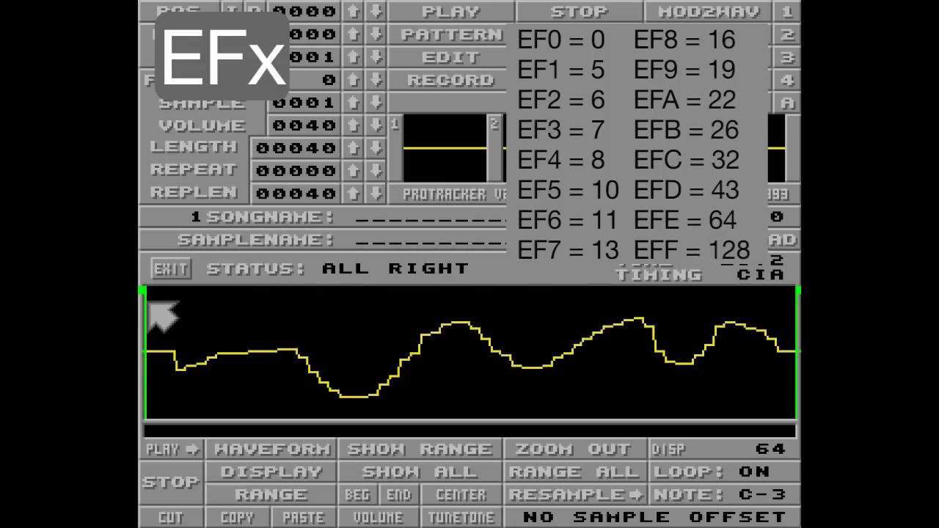
pyautogui.moveTo(147, 305); pyautogui.dragTo(795, 370)
pyautogui.click(185, 267)
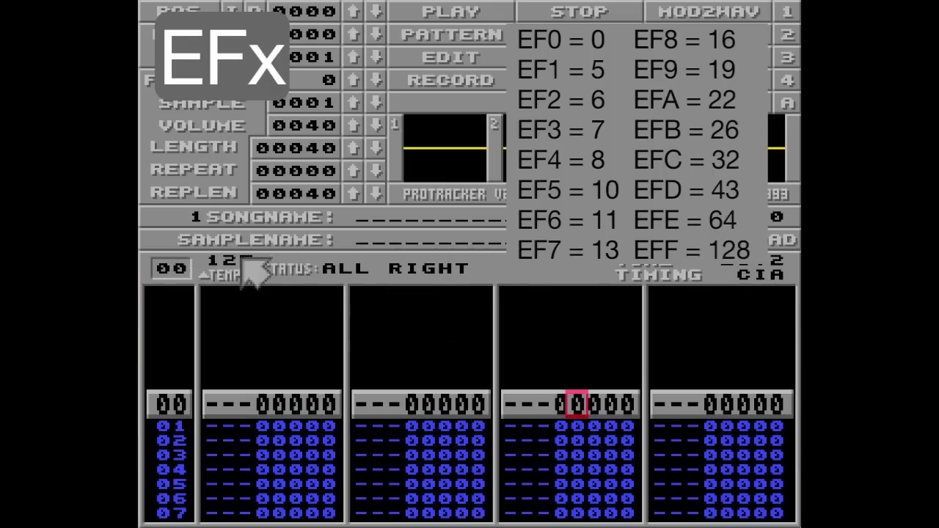
# - Enter C-3 with sample 01 on row 00 of track 3 and speed F10 in track 2
pyautogui.press('Left')
pyautogui.press('Left')
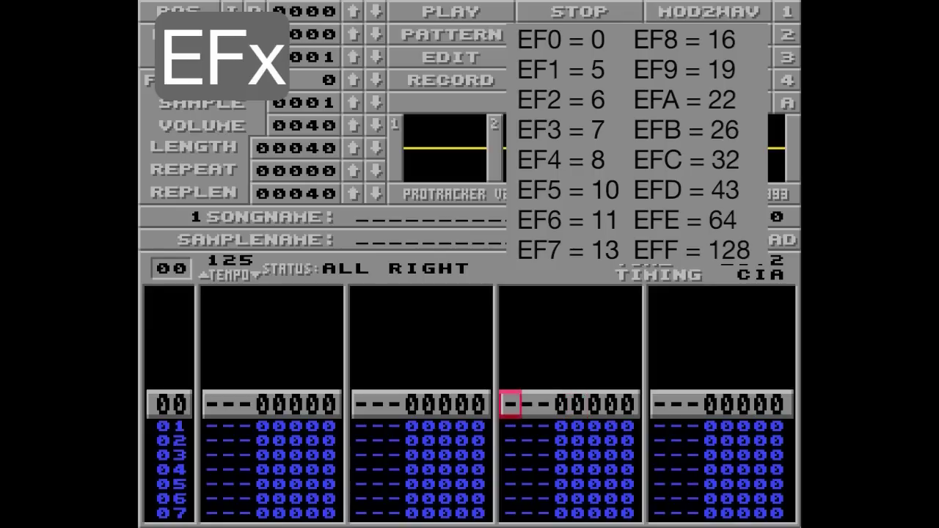
pyautogui.press('q')
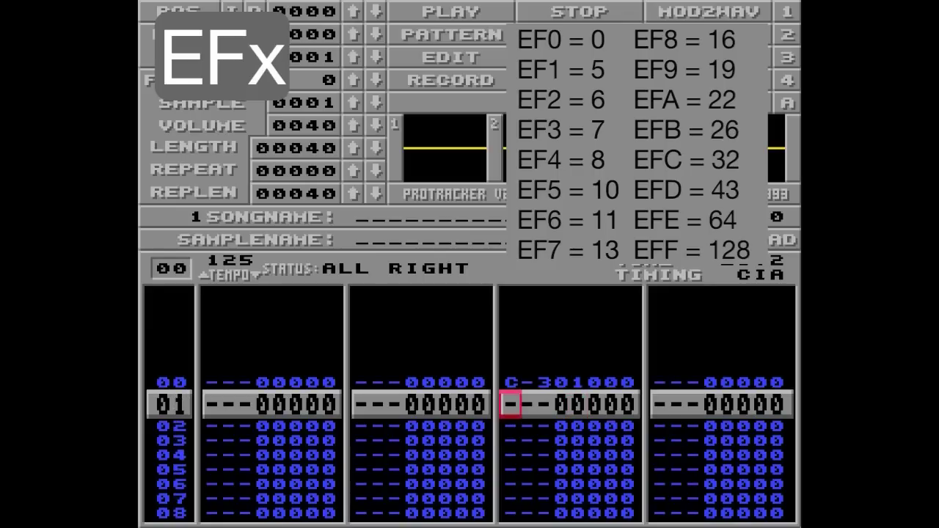
pyautogui.press('Up')
pyautogui.press('Up')
pyautogui.press('Left')
pyautogui.press('Left')
pyautogui.press('Down')
pyautogui.press('Left')
pyautogui.write('f1')
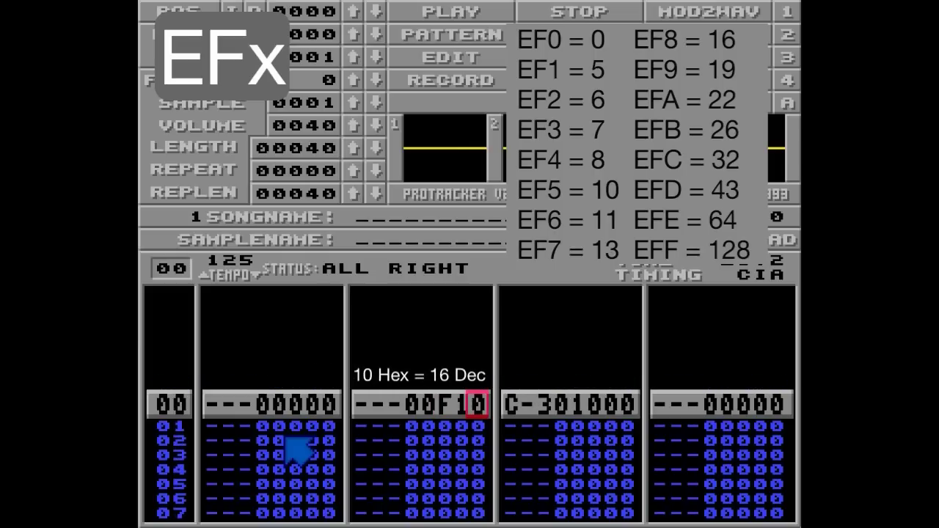
# - Put EFF invert-loop effects on rows 00–03 of track 3, followed by EF0 and C00
pyautogui.press('Right')
pyautogui.press('Right')
pyautogui.press('Right')
pyautogui.press('Right')
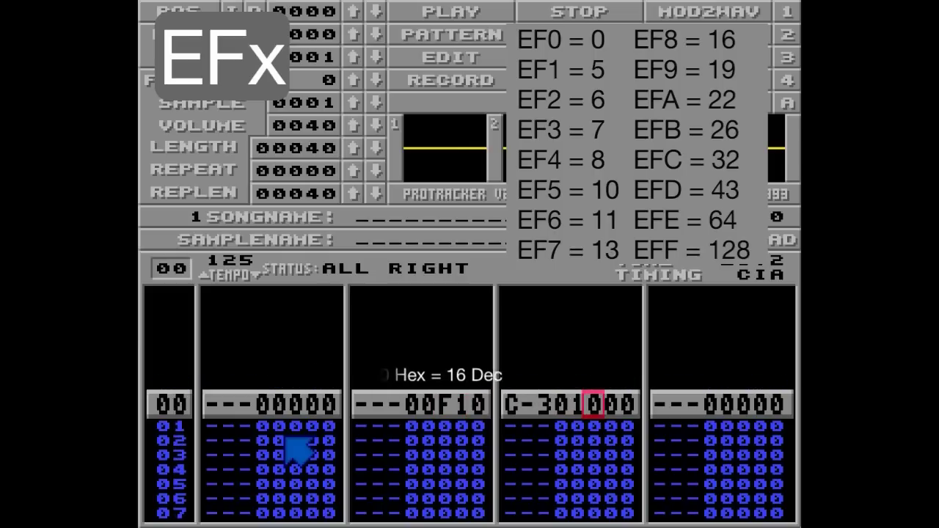
pyautogui.write('eff')
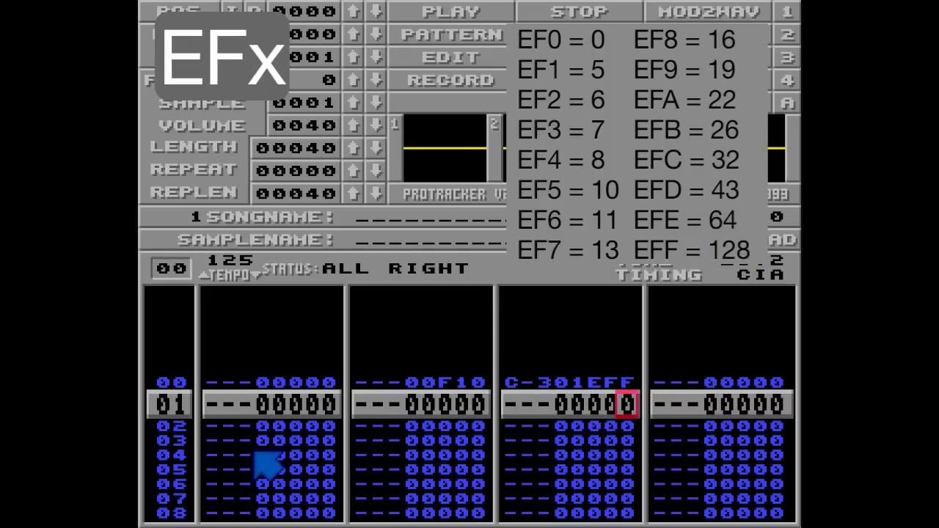
pyautogui.press('Left')
pyautogui.press('Down')
pyautogui.press('Down')
pyautogui.press('Down')
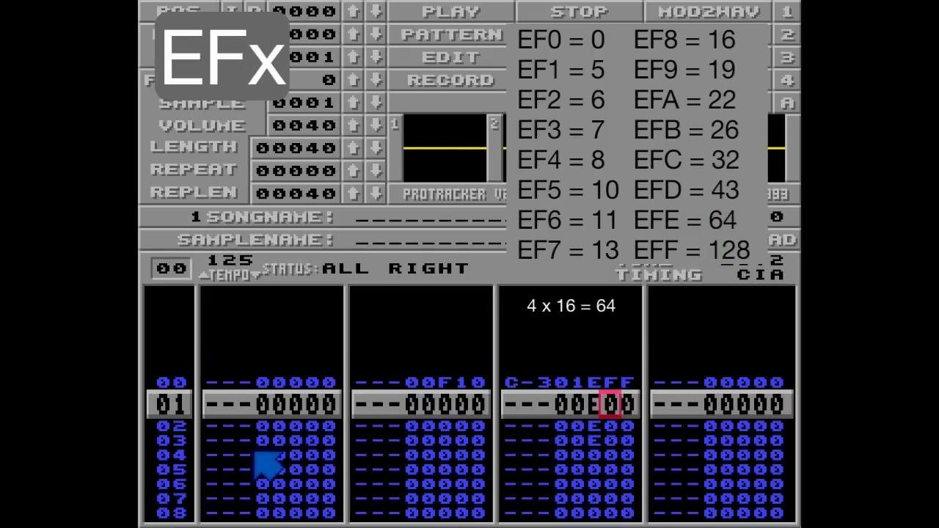
pyautogui.press('Down')
pyautogui.press('Down')
pyautogui.press('Down')
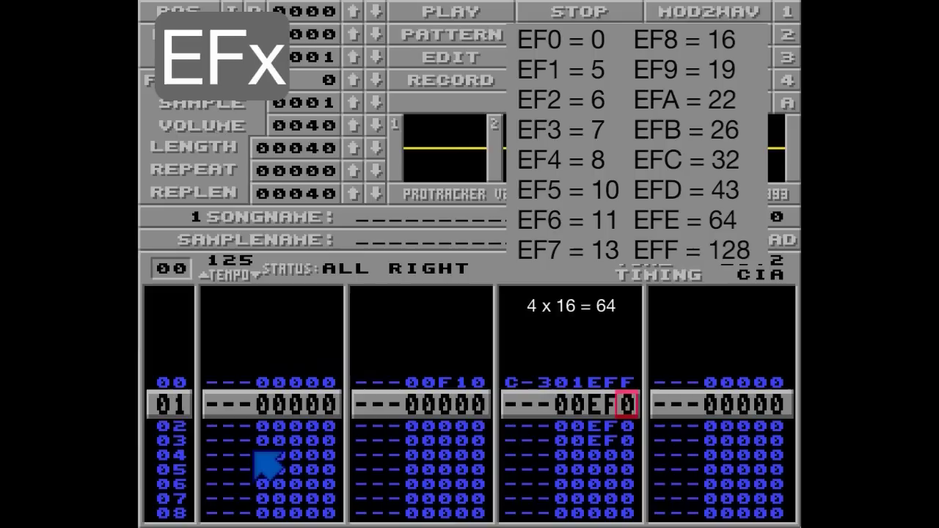
pyautogui.write('f')
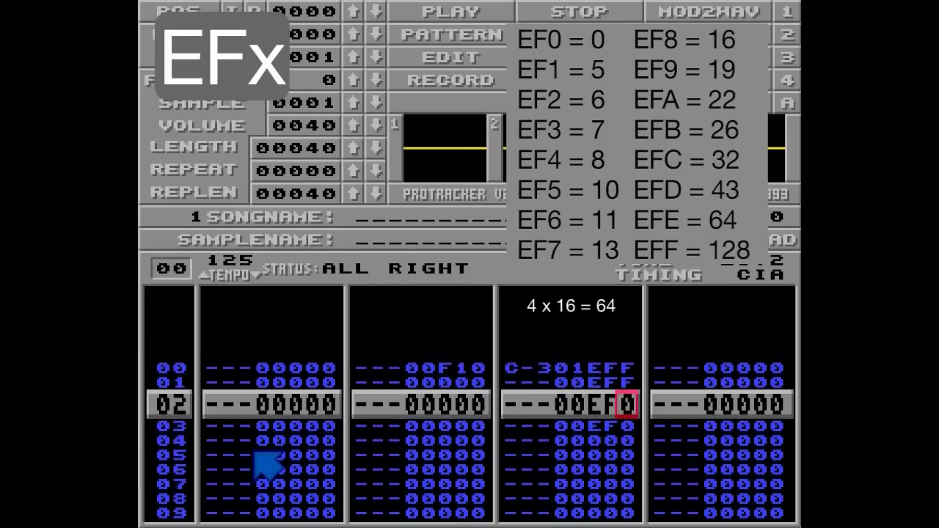
pyautogui.write('ff')
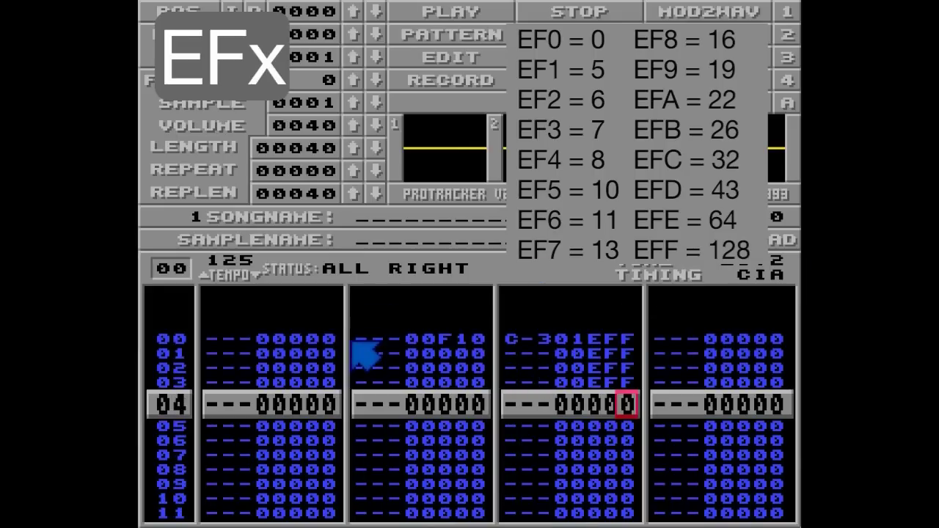
pyautogui.press('Left')
pyautogui.press('Left')
pyautogui.write('e')
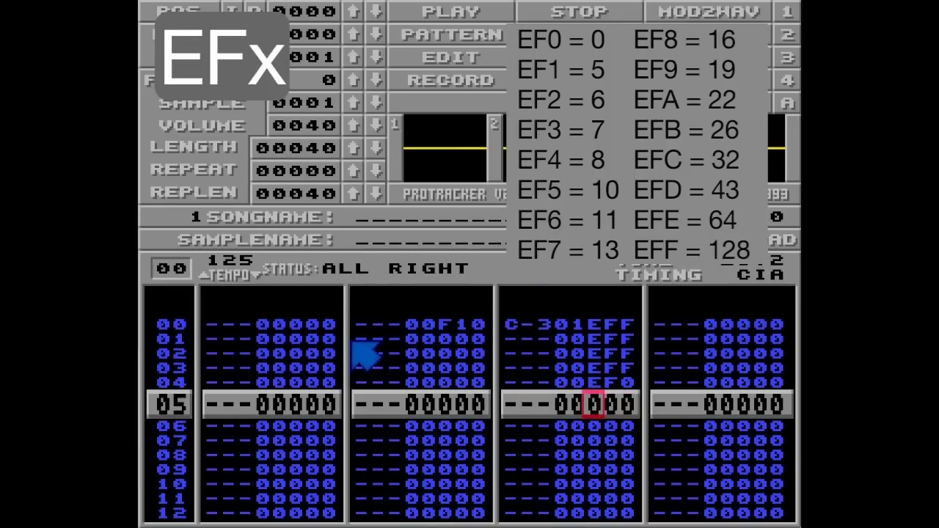
pyautogui.write('c')
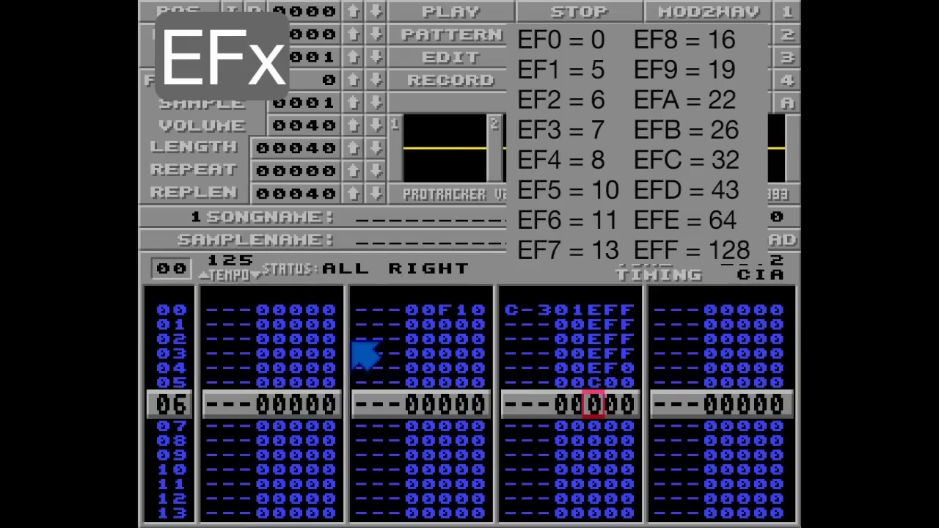
# - Play the pattern briefly and view the altered waveform in the sample editor
pyautogui.press('Control_R')
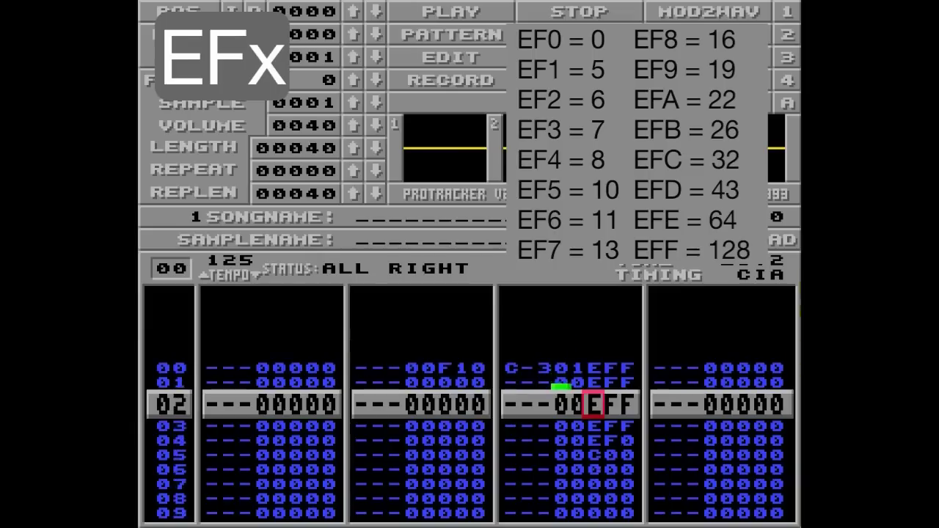
pyautogui.press('space')
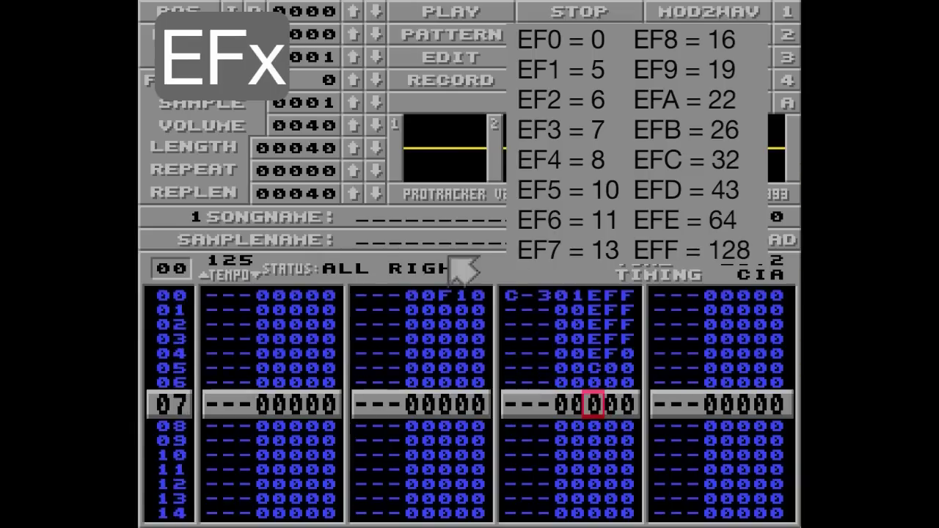
pyautogui.press('super+s')
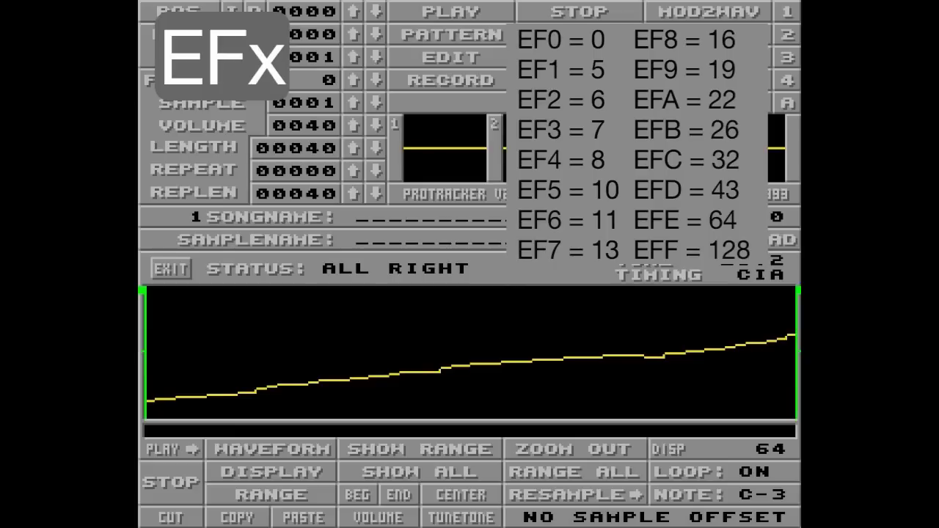
# - Change track 3's EFF effects on rows 00–03 to EFE
pyautogui.press('Escape')
pyautogui.press('Up')
pyautogui.press('Up')
pyautogui.press('Up')
pyautogui.press('Up')
pyautogui.press('Up')
pyautogui.press('Up')
pyautogui.press('Up')
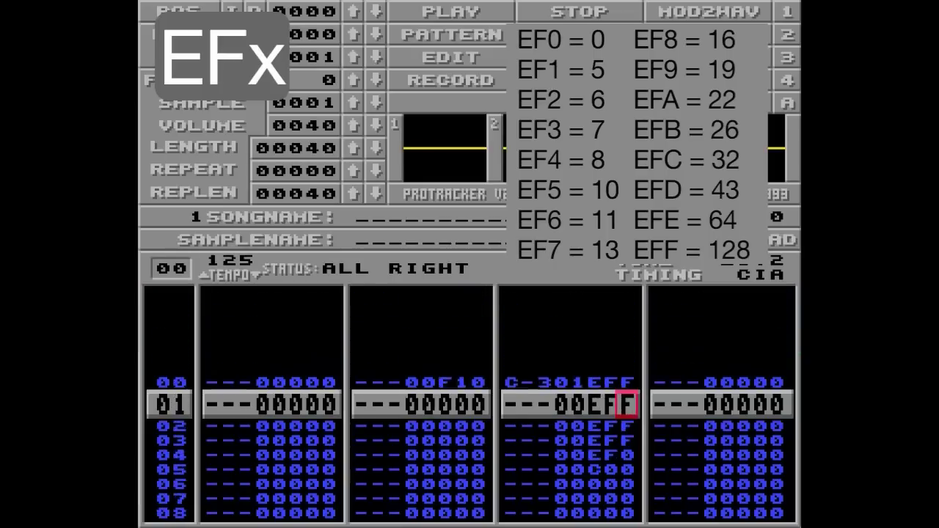
pyautogui.press('e')
pyautogui.press('e')
pyautogui.press('e')
pyautogui.press('e')
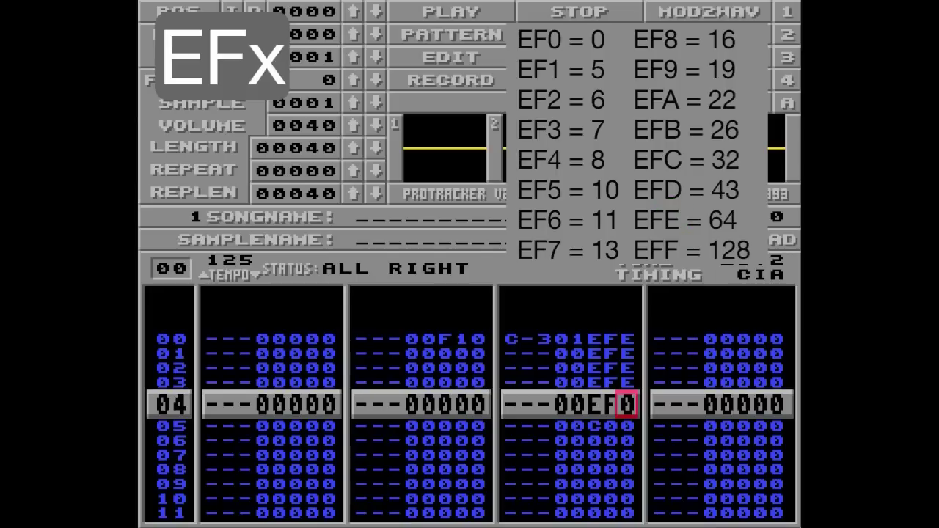
# - Watch the waveform while the pattern and sample play, then draw a spike at its left edge
pyautogui.hotkey('alt', 's')
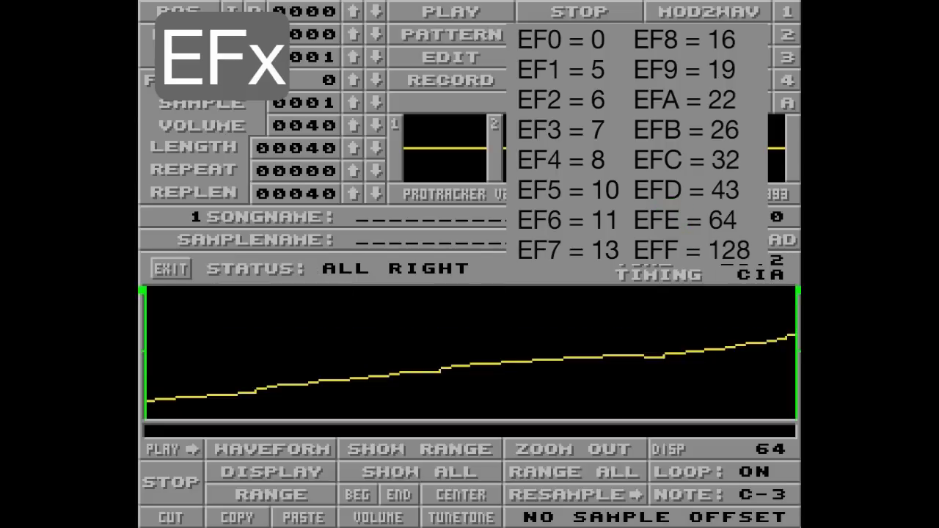
pyautogui.hotkey('alt', 's')
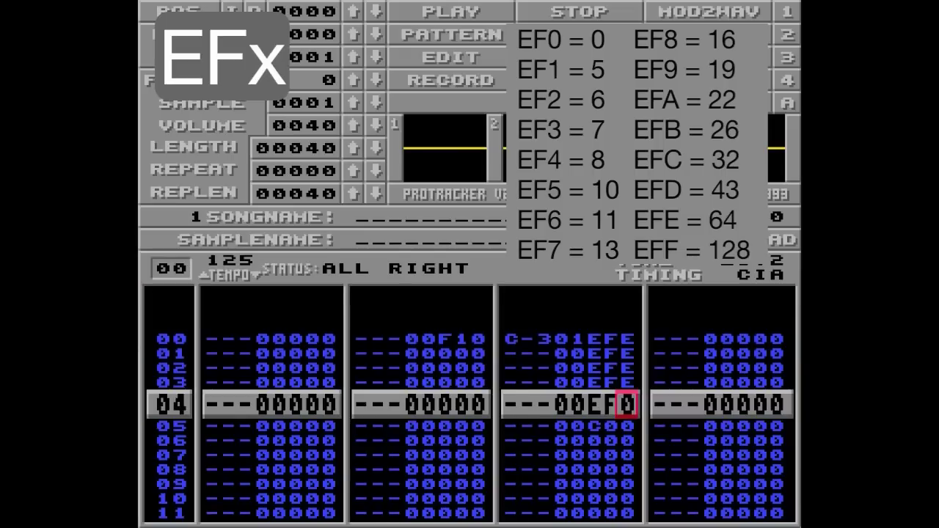
pyautogui.press('Control_R')
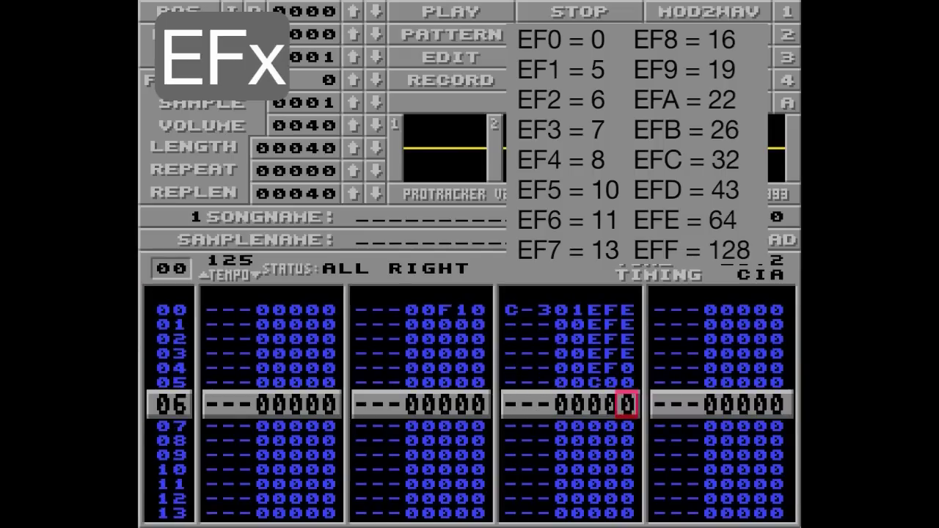
pyautogui.hotkey('alt', 's')
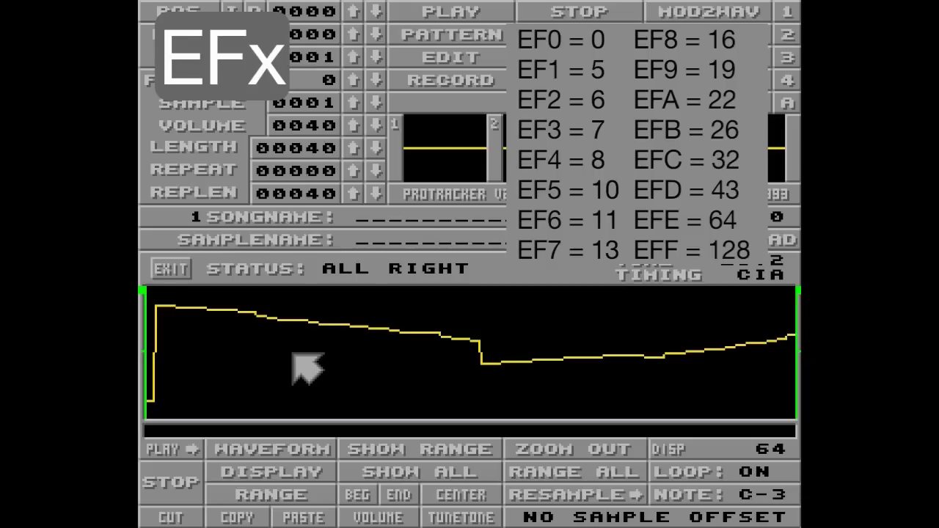
pyautogui.press('q')
pyautogui.press('space')
pyautogui.hotkey('alt', 's')
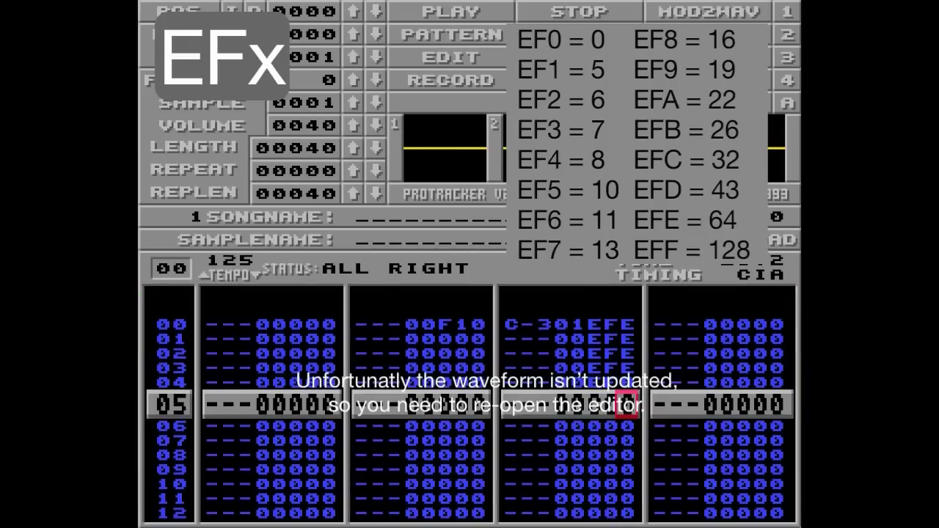
pyautogui.hotkey('alt', 's')
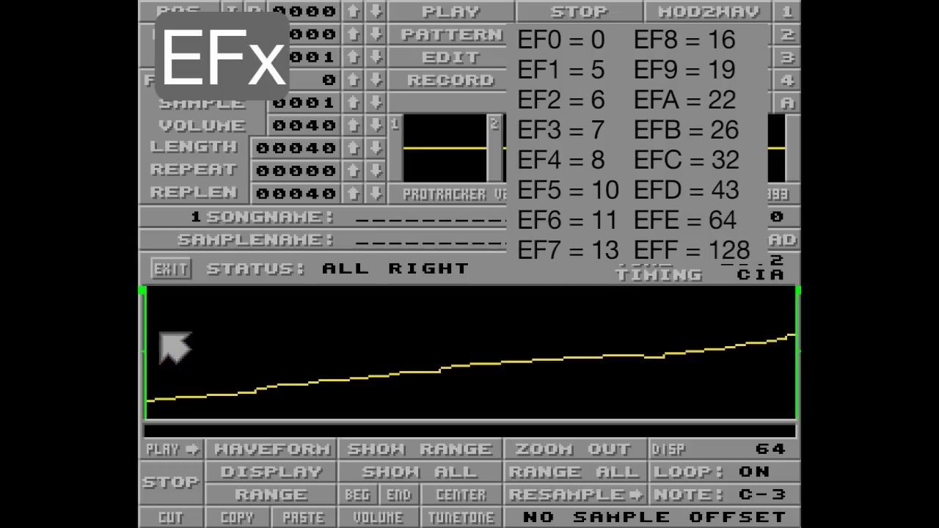
pyautogui.moveTo(151, 314); pyautogui.dragTo(150, 352)
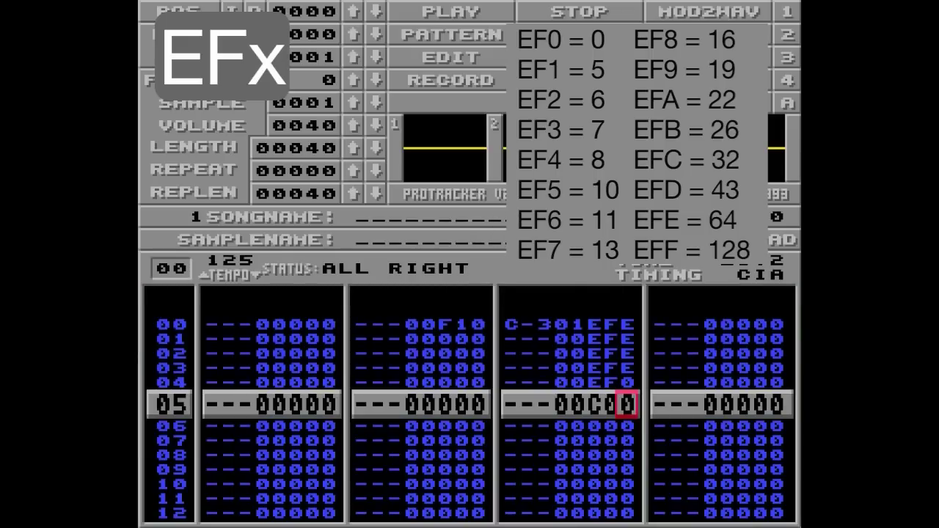
# - Enter D-3 with sample 01 on row 02 of track 3, play the pattern and check the waveform
pyautogui.press('Up')
pyautogui.press('Up')
pyautogui.press('Up')
pyautogui.press('Left')
pyautogui.press('Left')
pyautogui.press('Left')
pyautogui.press('Left')
pyautogui.press('Left')
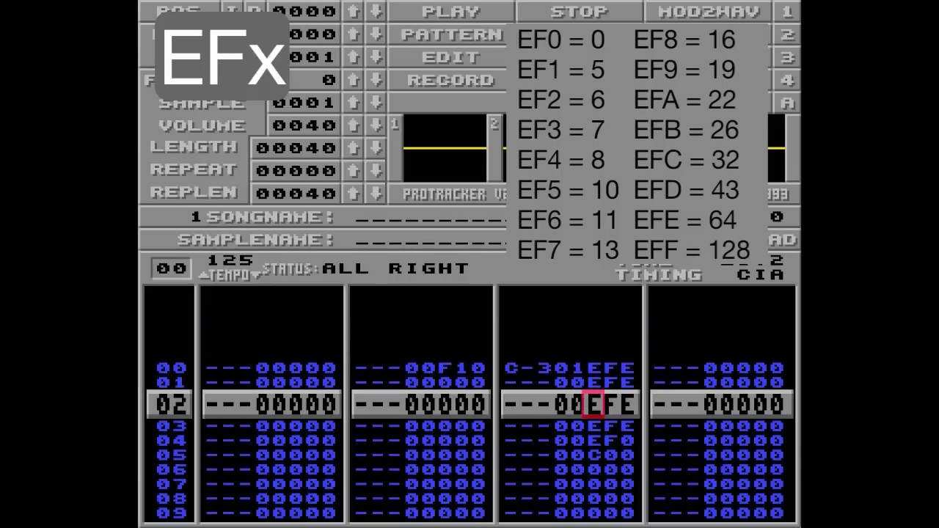
pyautogui.press('w')
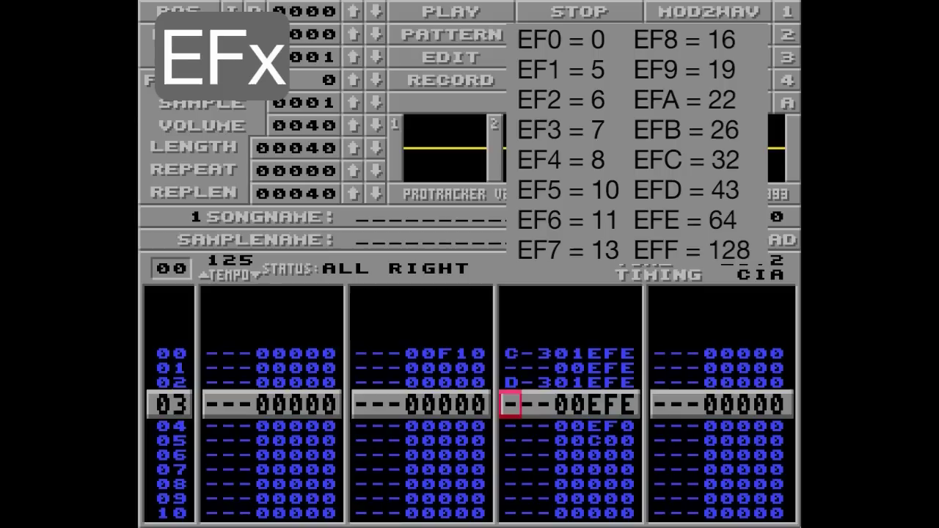
pyautogui.press('super+s')
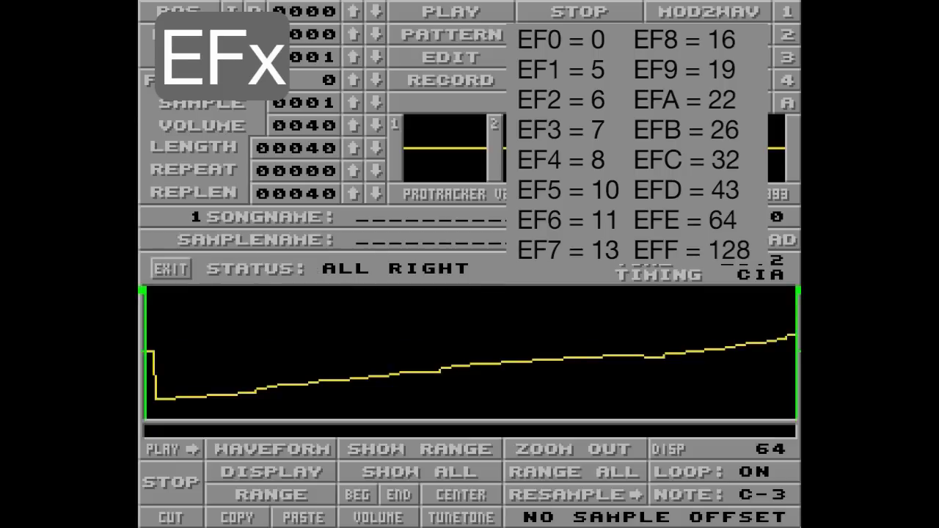
pyautogui.press('Escape')
pyautogui.press('Control_R')
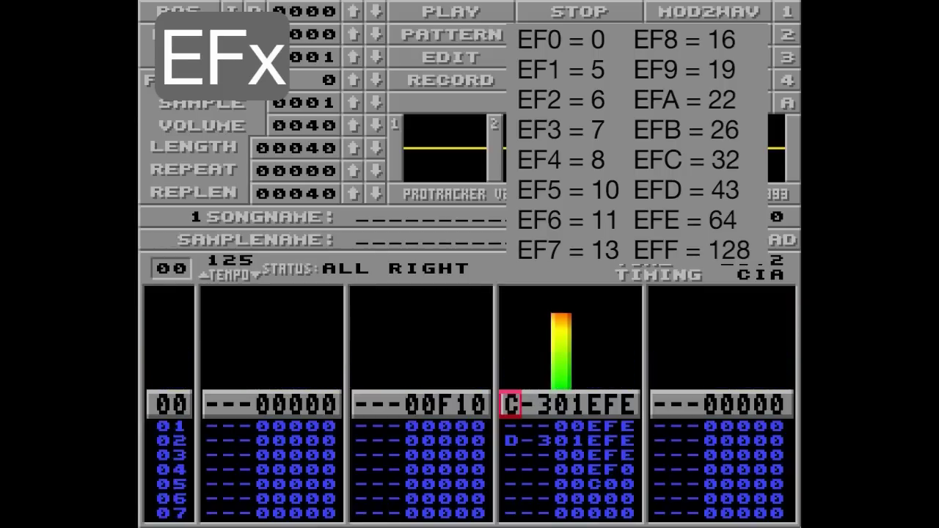
pyautogui.press('space')
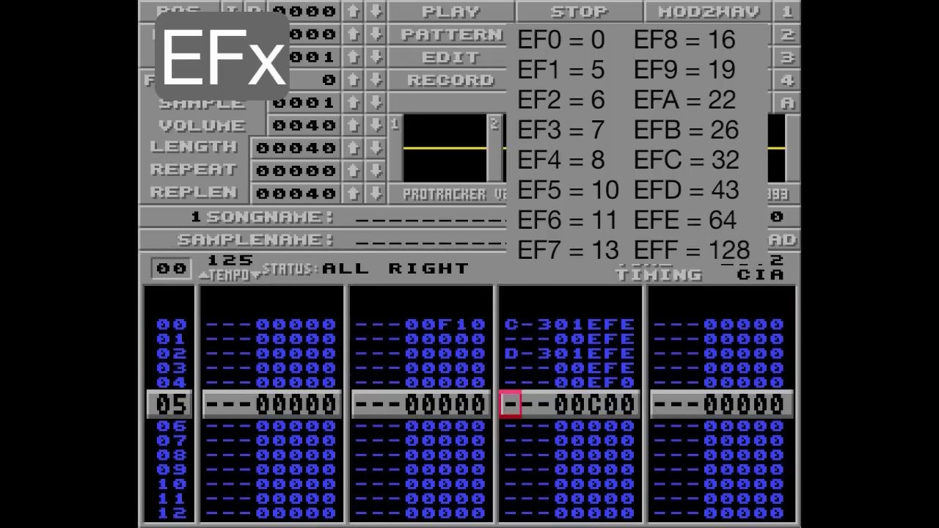
pyautogui.press('super+s')
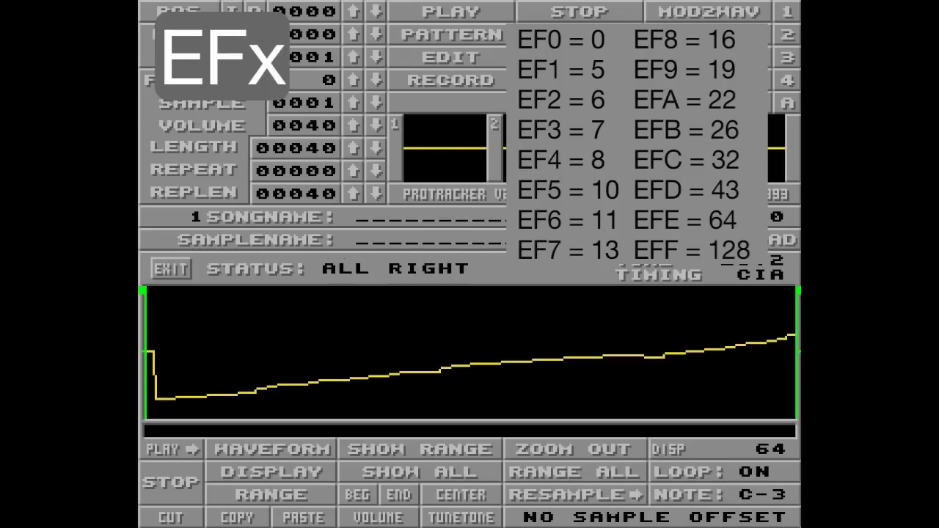
pyautogui.press('super+s')
# - Start marking a block at row 01 in track 3's sample number column
pyautogui.press('Up')
pyautogui.press('Up')
pyautogui.press('Up')
pyautogui.press('Up')
pyautogui.press('Up')
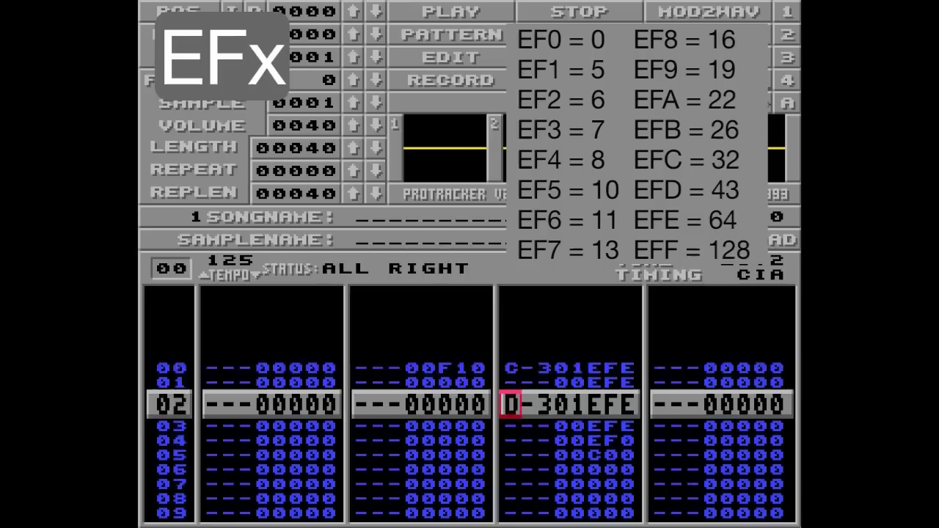
pyautogui.press('Right')
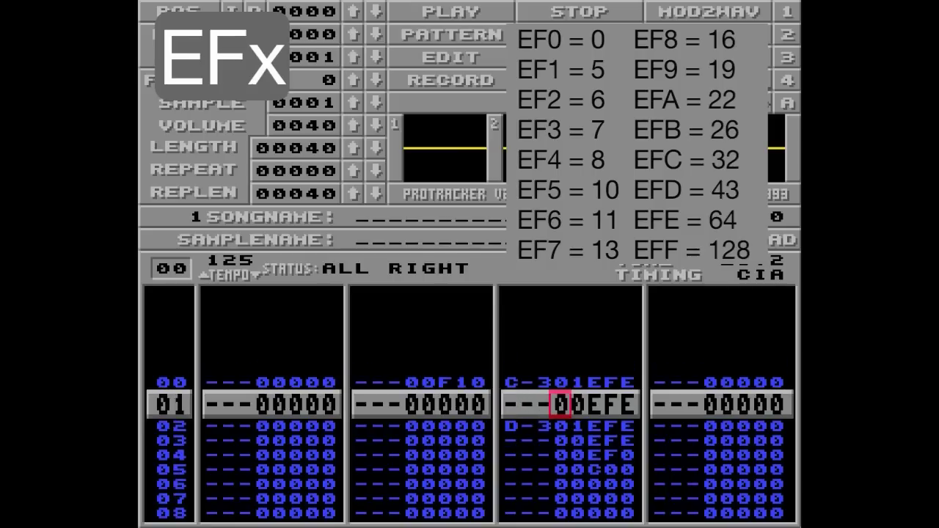
pyautogui.hotkey('ctrl', 'b')
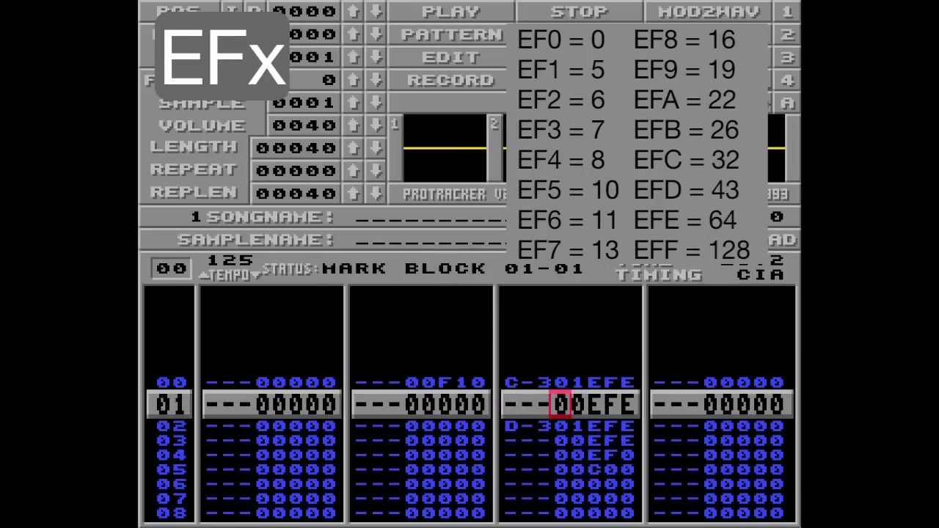
# - Cut rows 01–03 from track 3 and change row 00's speed effect from F10 to F08
pyautogui.press('Down')
pyautogui.press('Down')
pyautogui.hotkey('ctrl', 'x')
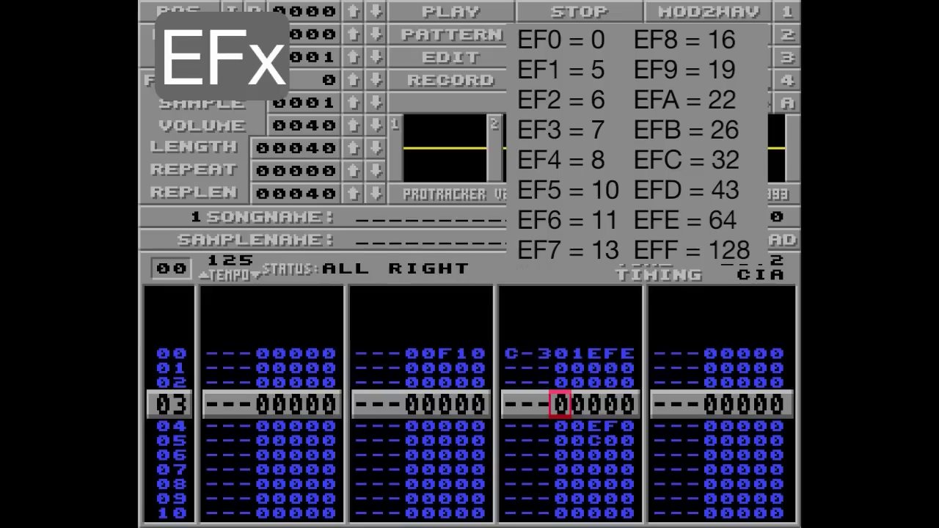
pyautogui.press('Up')
pyautogui.press('Up')
pyautogui.press('Left')
pyautogui.press('Left')
pyautogui.press('Left')
pyautogui.press('Left')
pyautogui.press('Up')
pyautogui.press('Right')
pyautogui.write('0')
pyautogui.press('Up')
pyautogui.press('Right')
pyautogui.write('8')
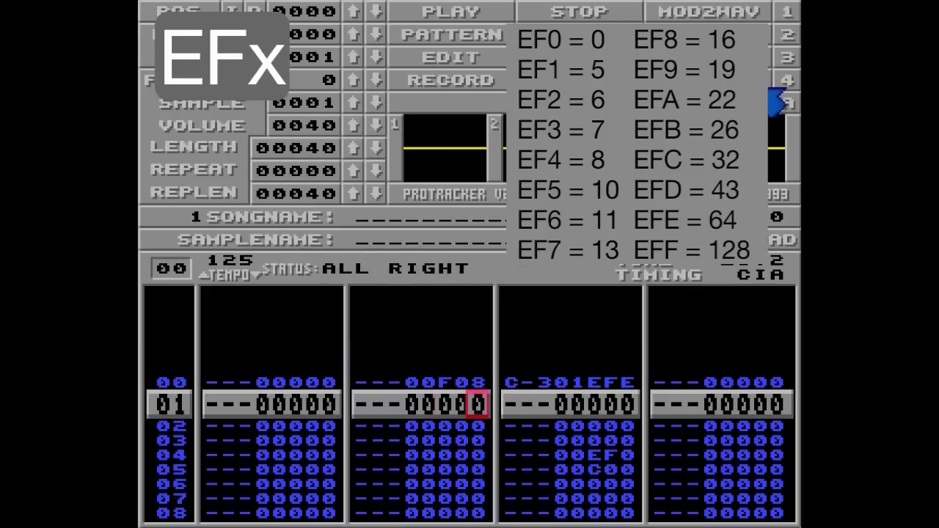
# - Change row 00's EFE to EF8, play the pattern and check the sample waveform
pyautogui.press('Right')
pyautogui.press('Right')
pyautogui.press('Right')
pyautogui.press('Right')
pyautogui.press('Right')
pyautogui.press('Right')
pyautogui.press('Up')
pyautogui.write('8')
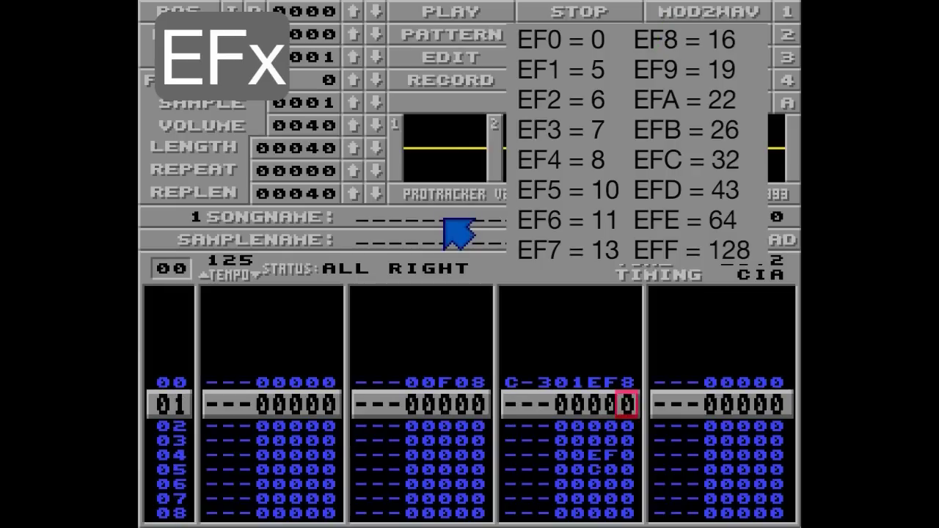
pyautogui.press('Down')
pyautogui.press('Down')
pyautogui.press('Down')
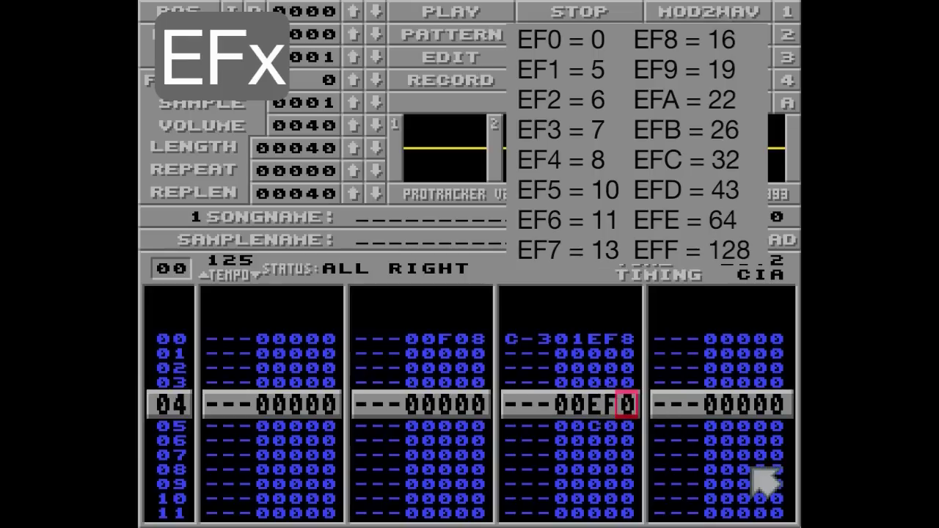
pyautogui.press('Alt_R')
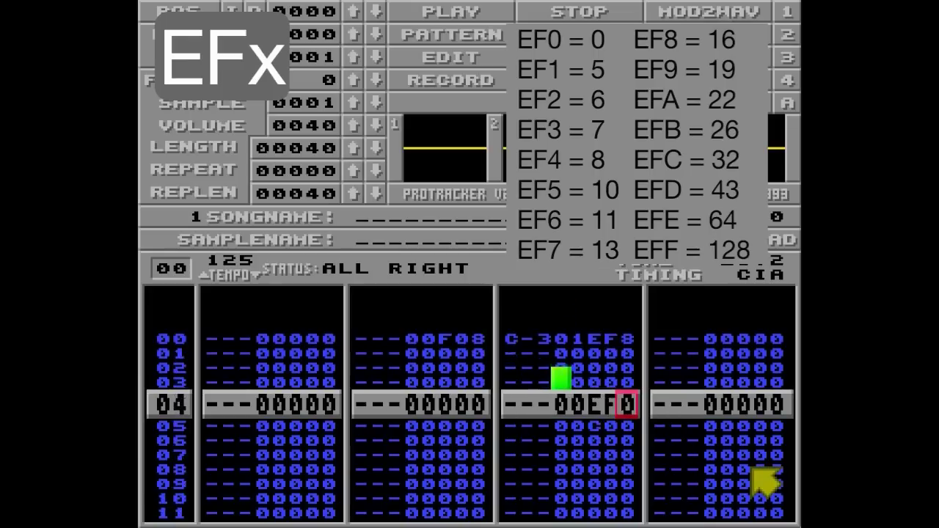
pyautogui.click(781, 83)
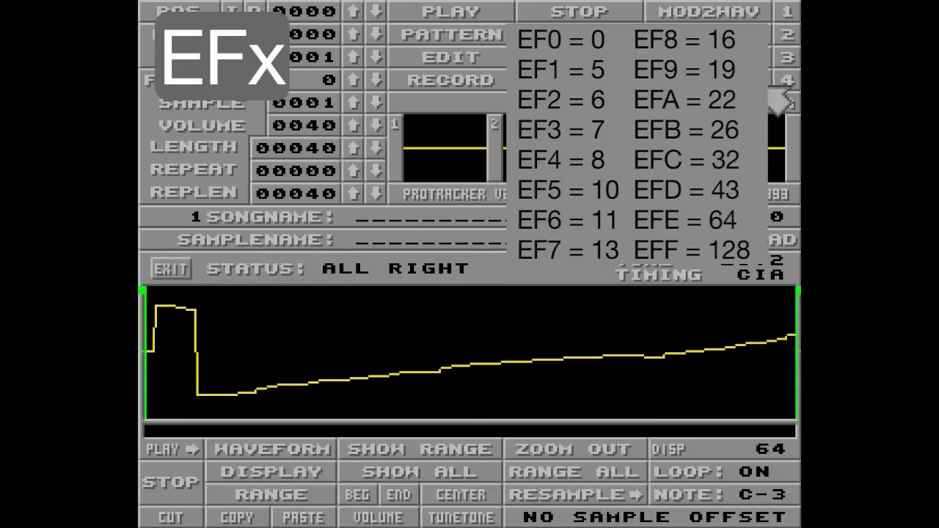
pyautogui.click(781, 97)
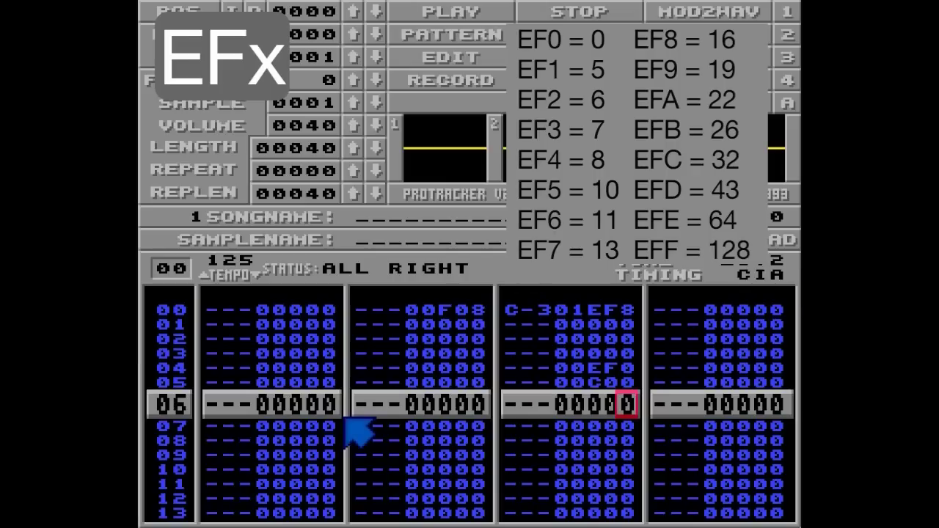
# - Type EF9 as the effect on row 01 of track 3
pyautogui.press('Up')
pyautogui.press('Up')
pyautogui.press('Up')
pyautogui.press('Up')
pyautogui.press('Up')
pyautogui.press('Left')
pyautogui.press('Left')
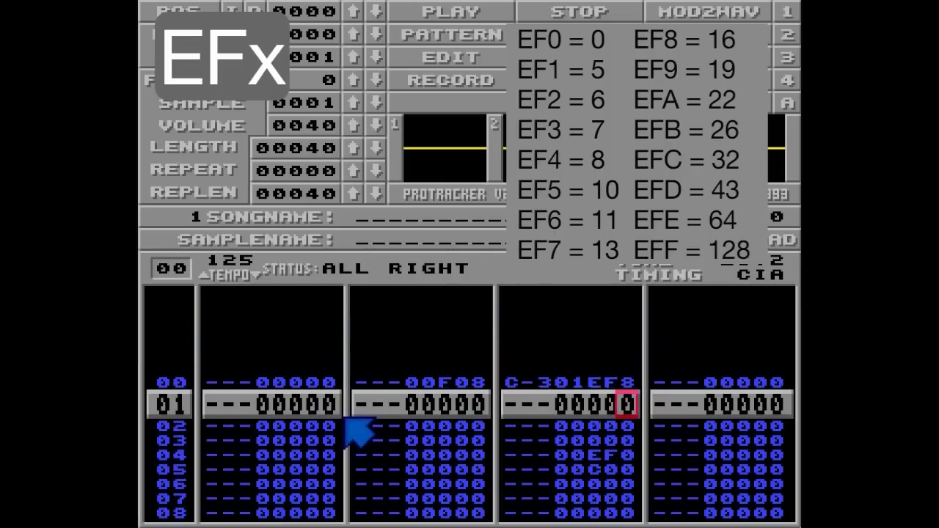
pyautogui.write('E')
pyautogui.press('Right')
pyautogui.write('F')
pyautogui.press('Right')
pyautogui.write('9')
pyautogui.press('Down')
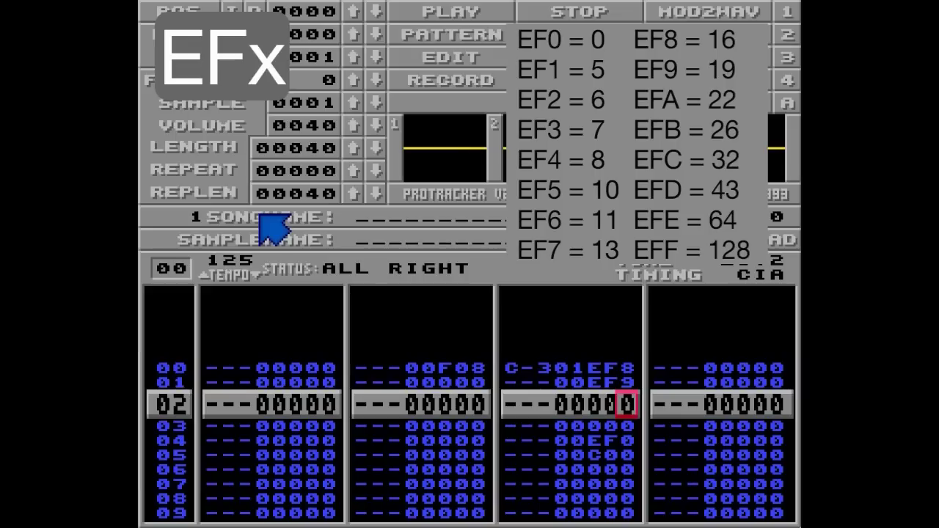
# - Enter notes D-3, E-3 and F-3 on rows 01–03 of track 3
pyautogui.press('Right')
pyautogui.press('Left')
pyautogui.press('Left')
pyautogui.press('Left')
pyautogui.press('Left')
pyautogui.press('Left')
pyautogui.press('Left')
pyautogui.press('Up')
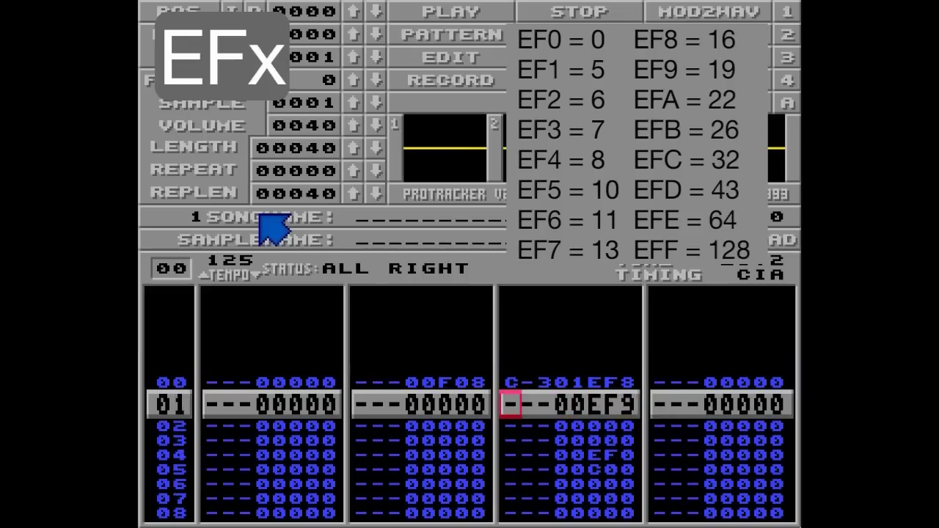
pyautogui.press('w')
pyautogui.press('e')
pyautogui.press('r')
pyautogui.press('space')
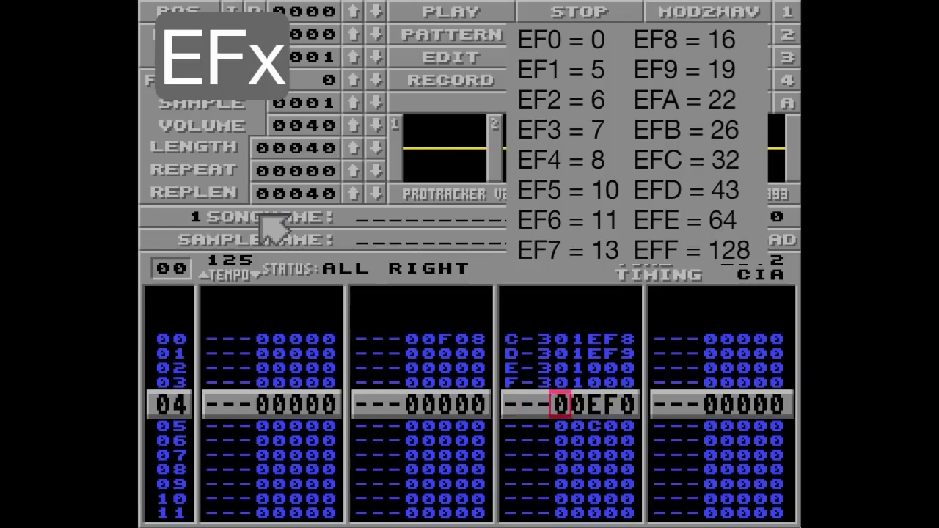
# - Zero the new notes' sample numbers and load the EFX_DASHIT demo song via Disk Op
pyautogui.press('Right')
pyautogui.press('Right')
pyautogui.press('Up')
pyautogui.press('Up')
pyautogui.press('space')
pyautogui.press('Up')
pyautogui.write('000')
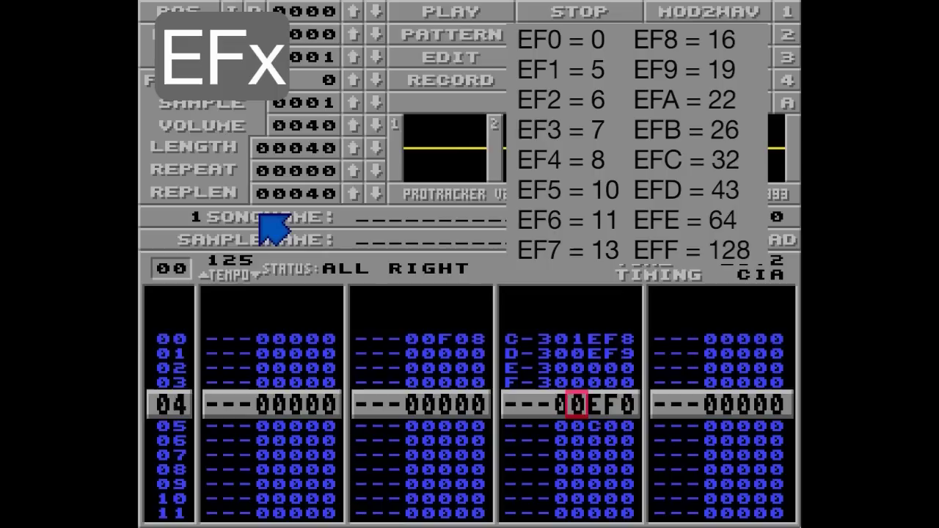
pyautogui.click(579, 79)
pyautogui.click(499, 89)
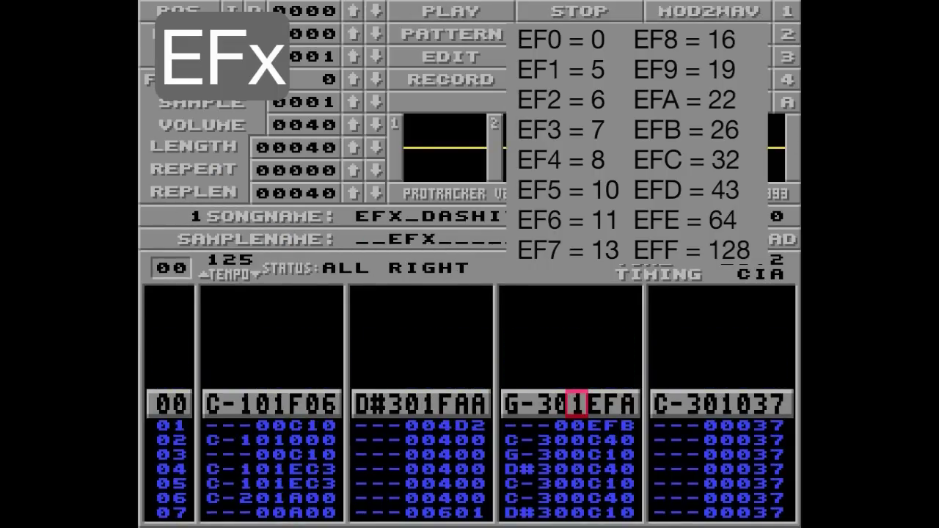